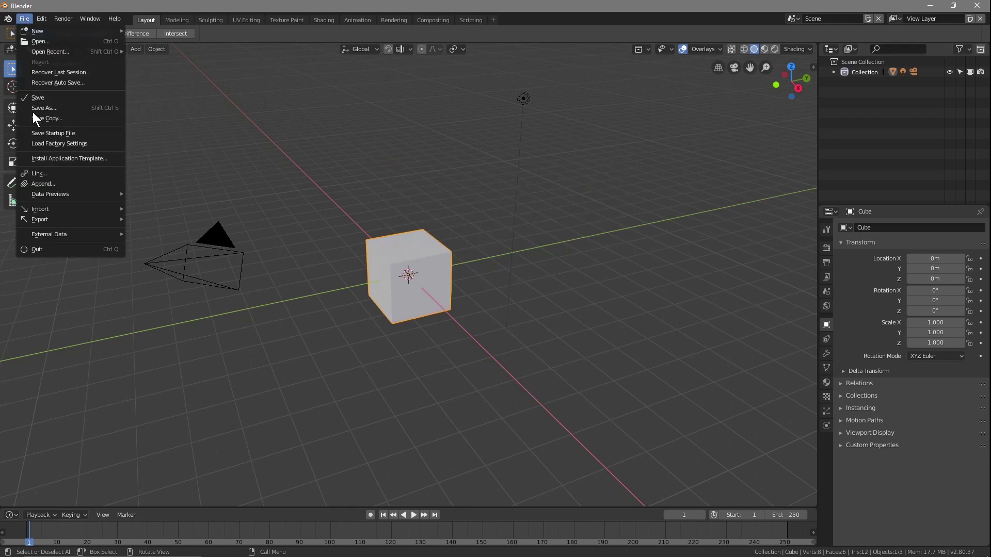
# - Save the scene as smoke-01.blend in the "Blender 2.8 - Eevee Smoke Simulation Beginners Tutorial" folder on the Desktop
pyautogui.click(44, 107)
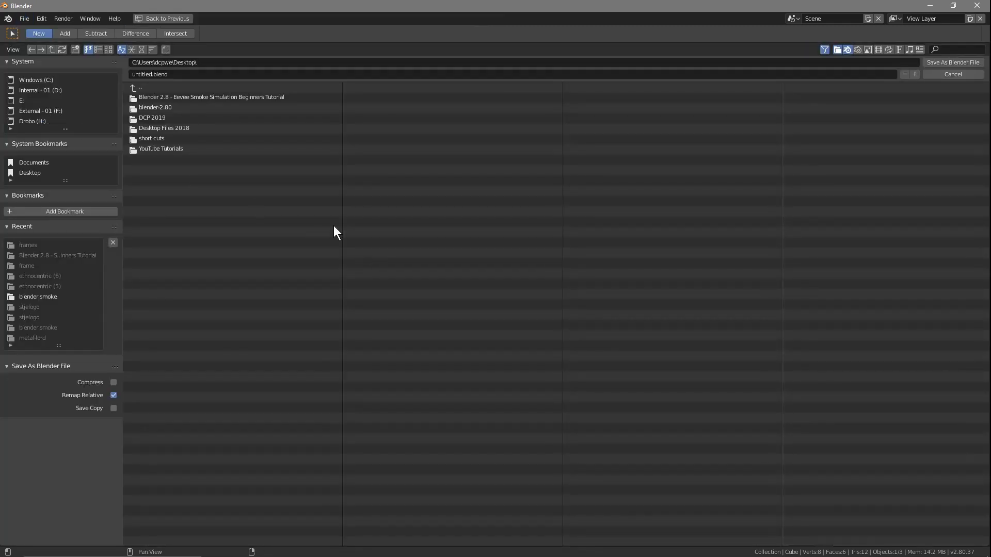
pyautogui.click(162, 98)
pyautogui.click(155, 74)
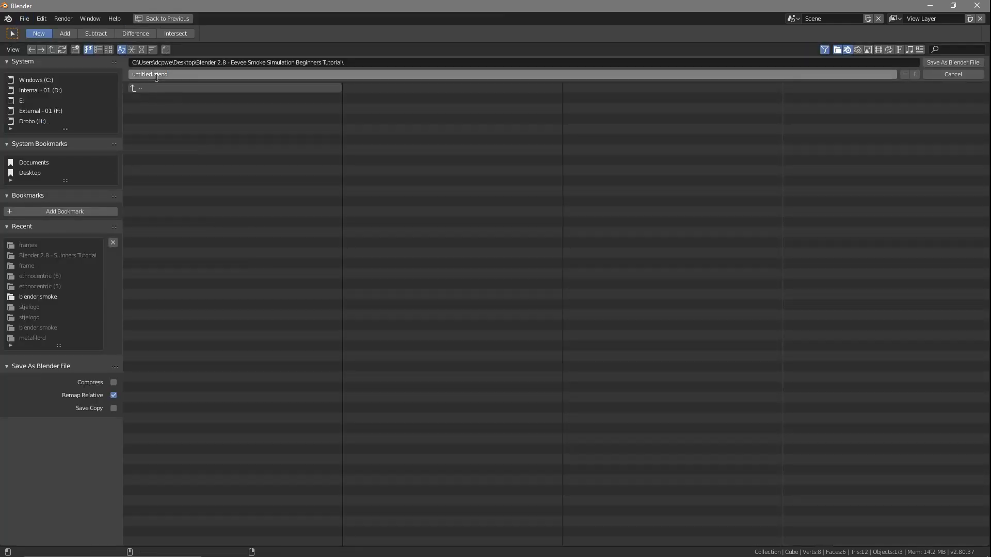
pyautogui.write('smoke-01')
pyautogui.click(960, 61)
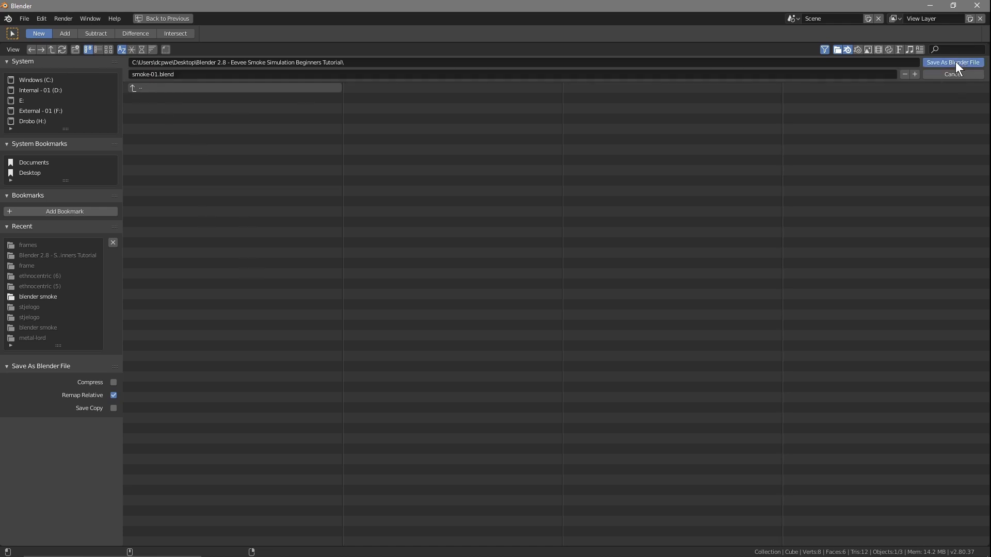
# - Delete the default cube and add a UV sphere at the scene origin
pyautogui.click(413, 258)
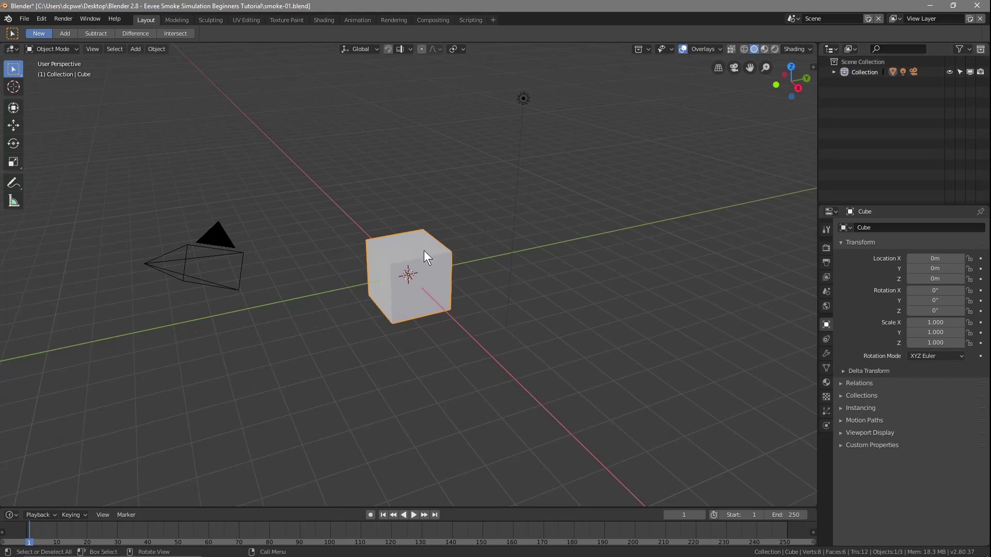
pyautogui.press('Delete')
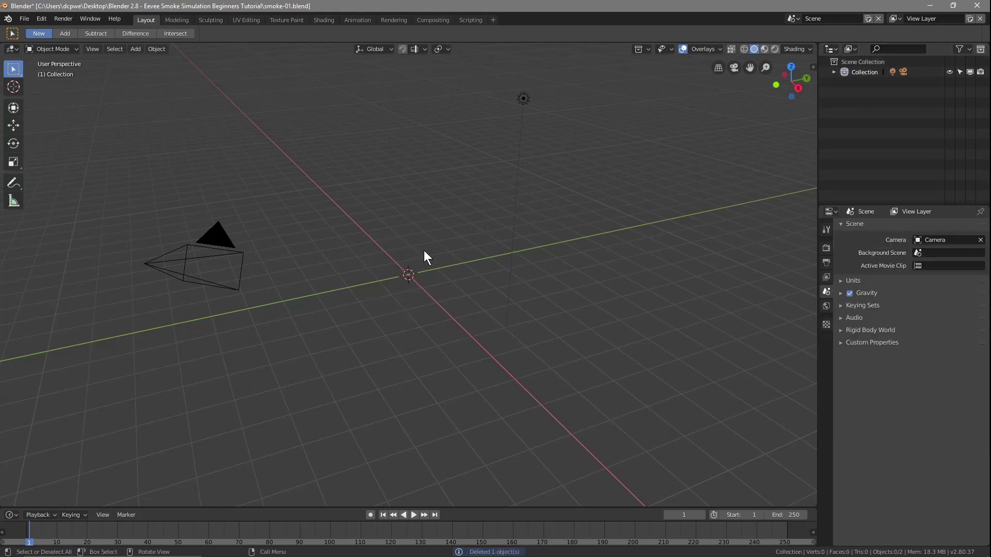
pyautogui.hotkey('shift', 'a')
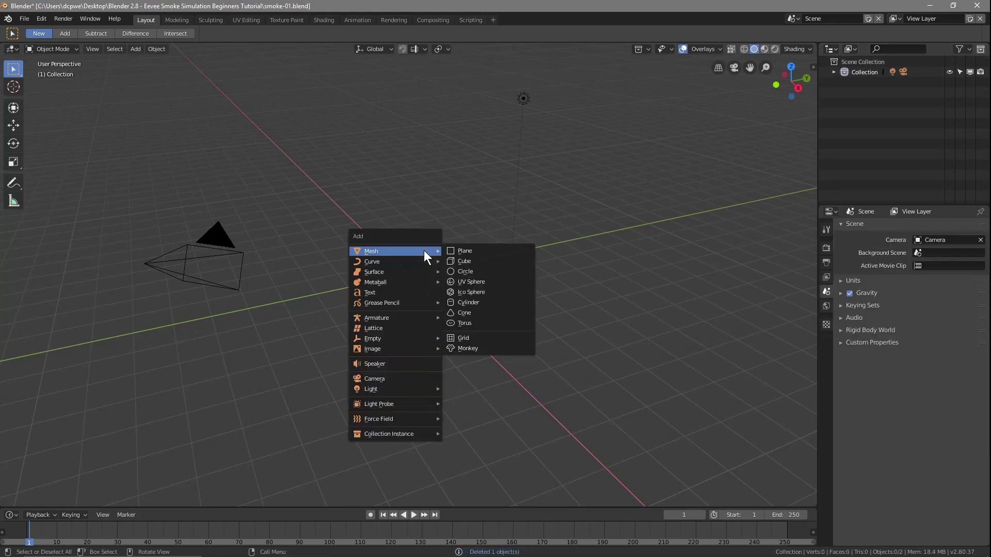
pyautogui.click(467, 286)
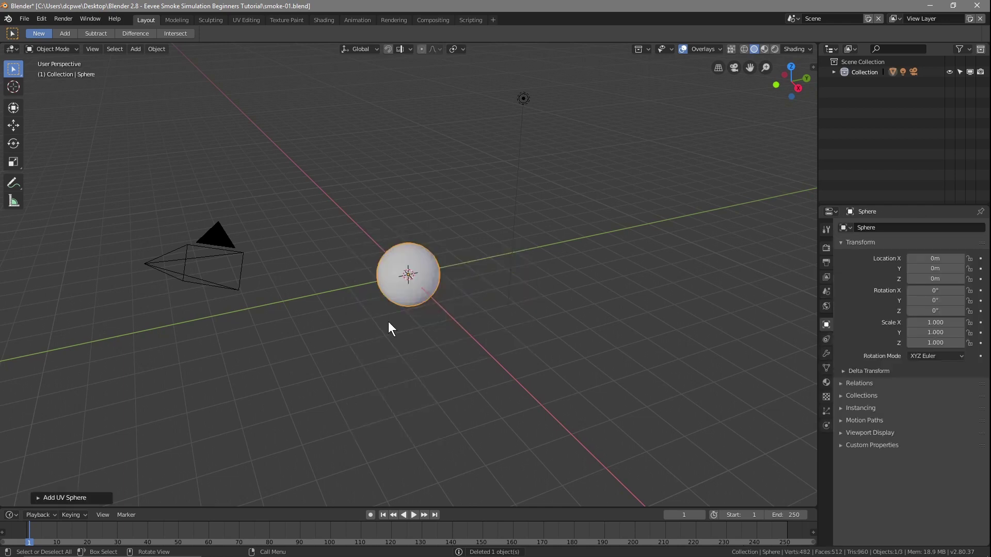
# - Scale the sphere down to about 0.374 and raise it to about 1.24 m on the Z axis
pyautogui.moveTo(468, 320); pyautogui.dragTo(433, 305, button='middle')
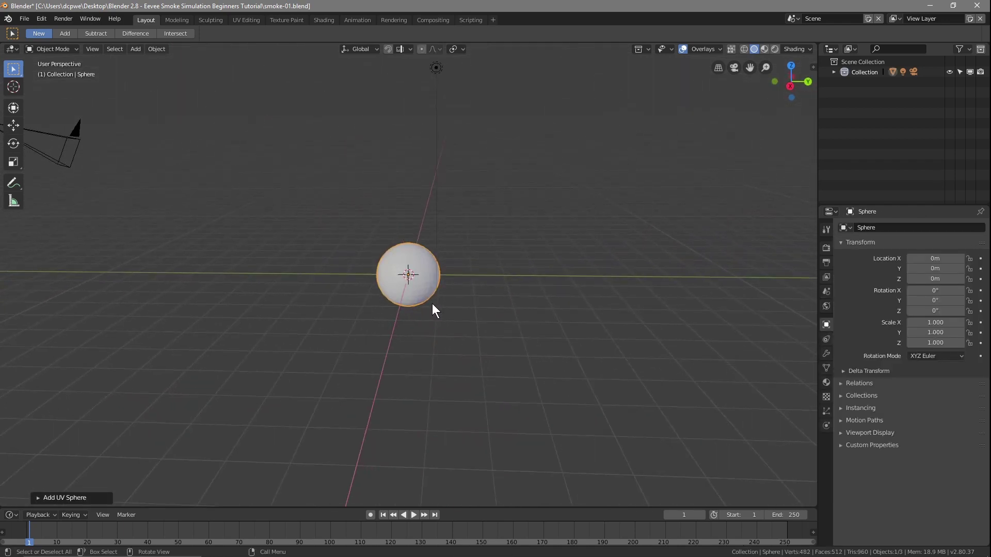
pyautogui.press('s')
pyautogui.click(417, 285)
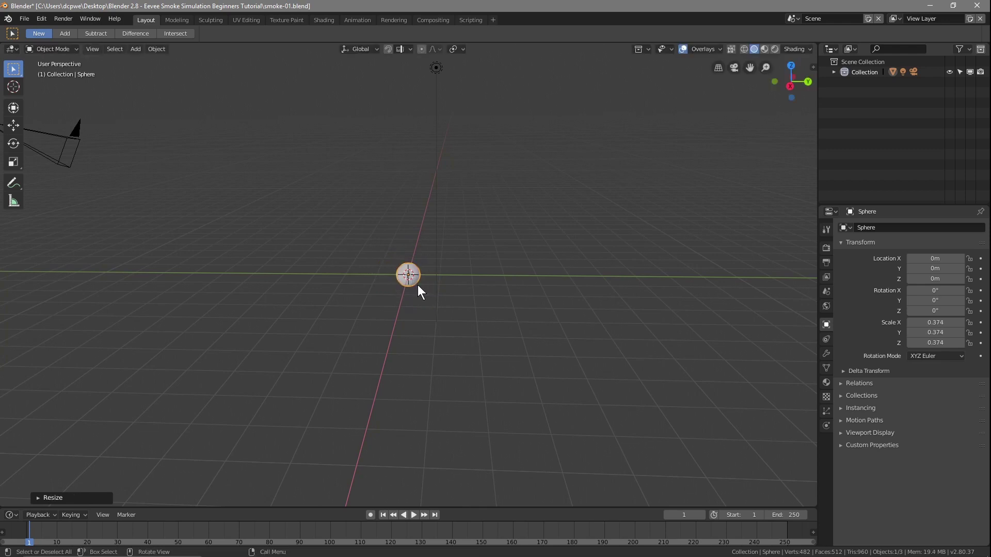
pyautogui.click(14, 128)
pyautogui.moveTo(410, 237); pyautogui.dragTo(408, 199)
pyautogui.moveTo(354, 336)
pyautogui.mouseDown(button='middle')
pyautogui.moveTo(423, 340)
pyautogui.moveTo(345, 335)
pyautogui.mouseUp(button='middle')
# - Apply the Quick Smoke effect to the sphere and save the file
pyautogui.click(157, 49)
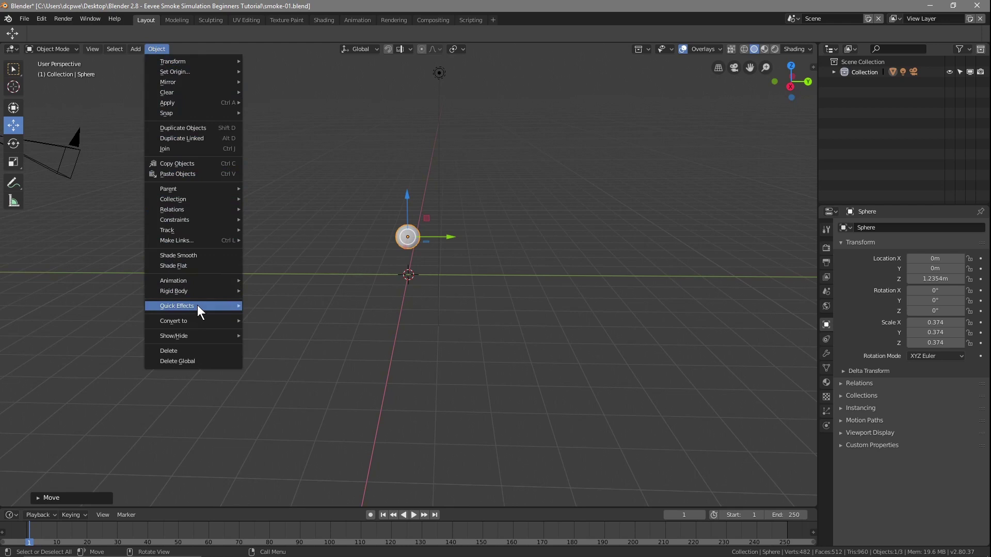
pyautogui.moveTo(209, 305)
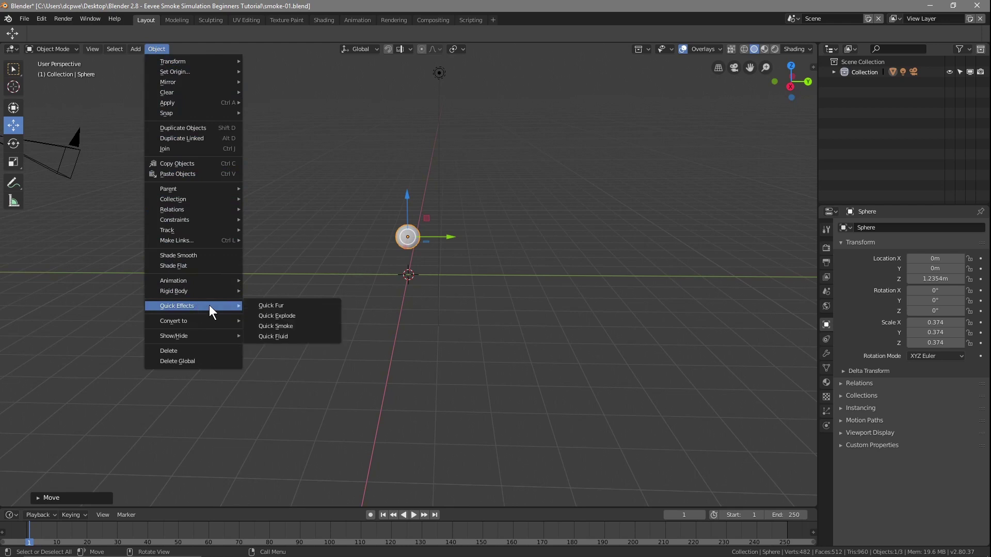
pyautogui.click(281, 327)
pyautogui.click(25, 19)
pyautogui.click(35, 98)
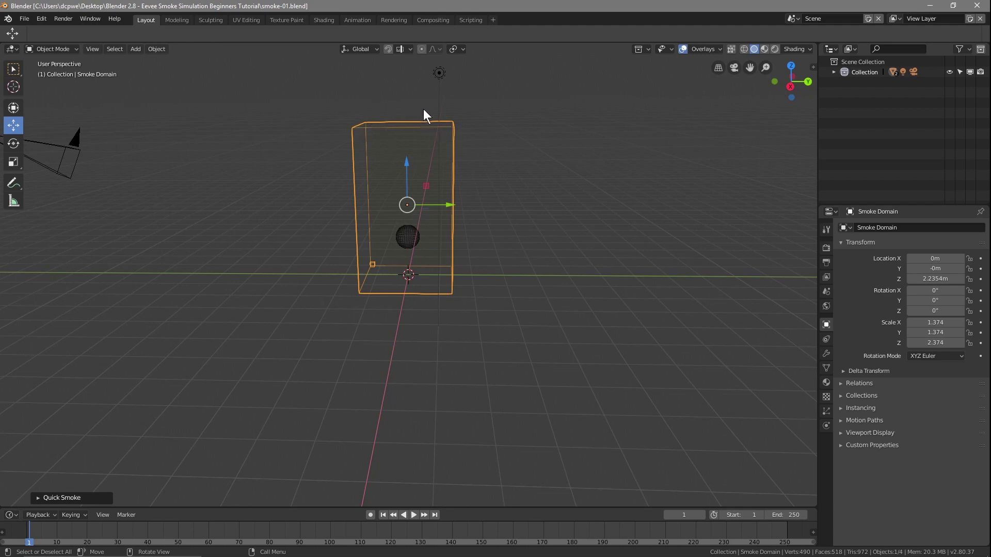
# - Play the smoke simulation forward from the first frame
pyautogui.moveTo(330, 264); pyautogui.dragTo(283, 282, button='middle')
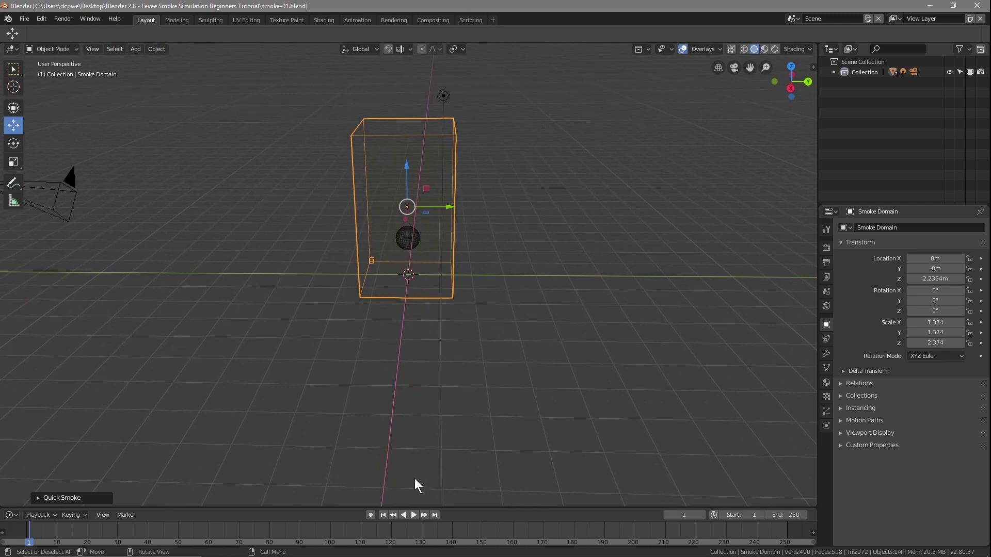
pyautogui.click(404, 514)
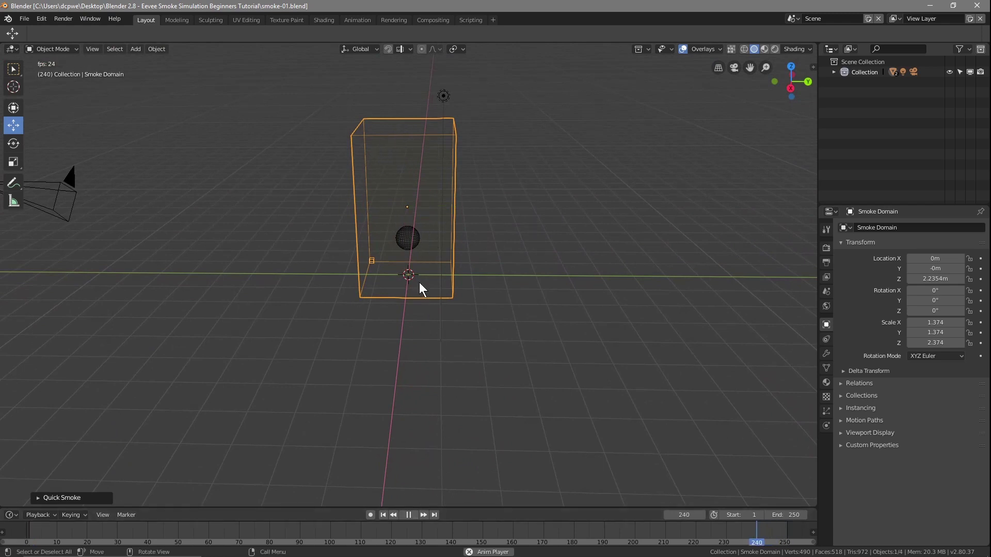
pyautogui.click(413, 513)
pyautogui.click(388, 513)
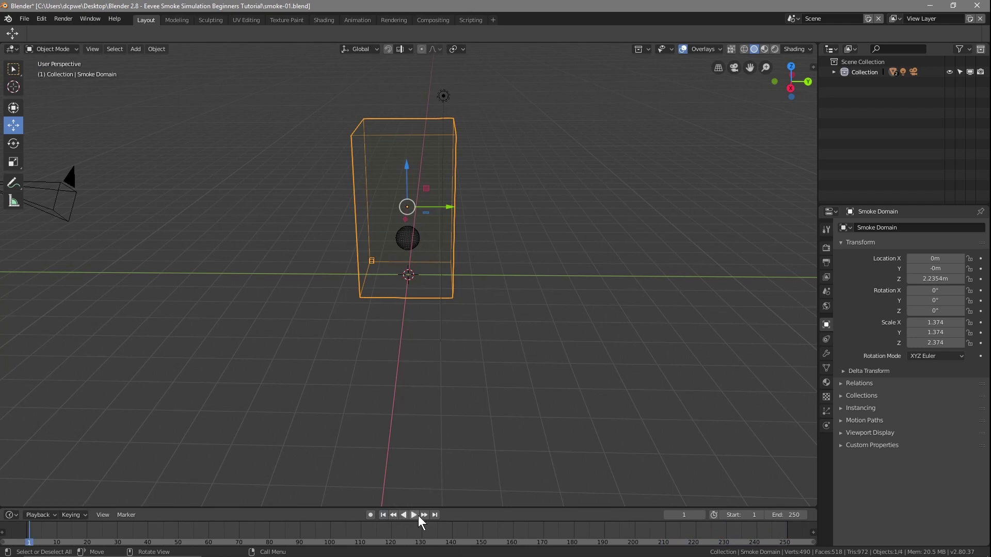
pyautogui.click(413, 515)
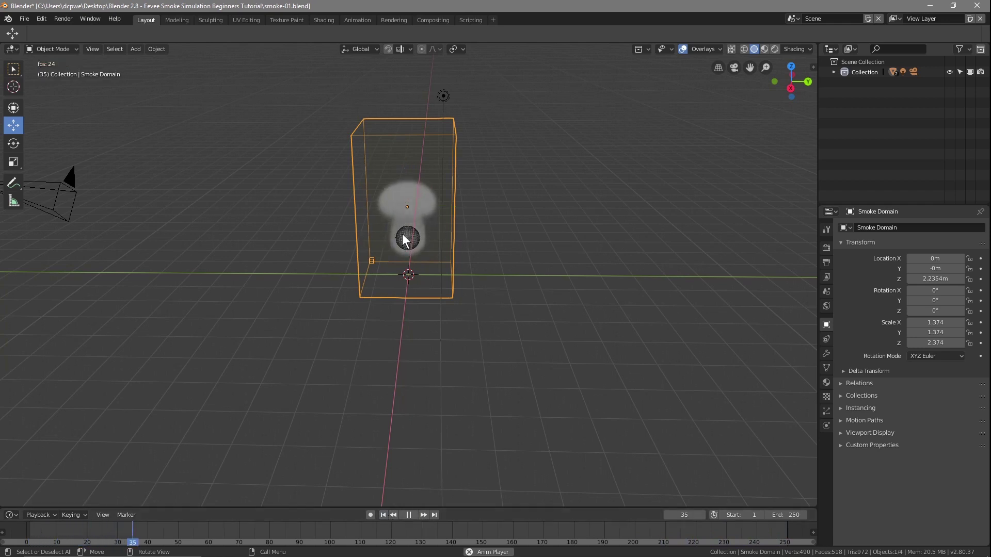
# - Move the sphere around inside and outside the smoke domain during playback, and return the stopped animation to the first frame
pyautogui.click(402, 235)
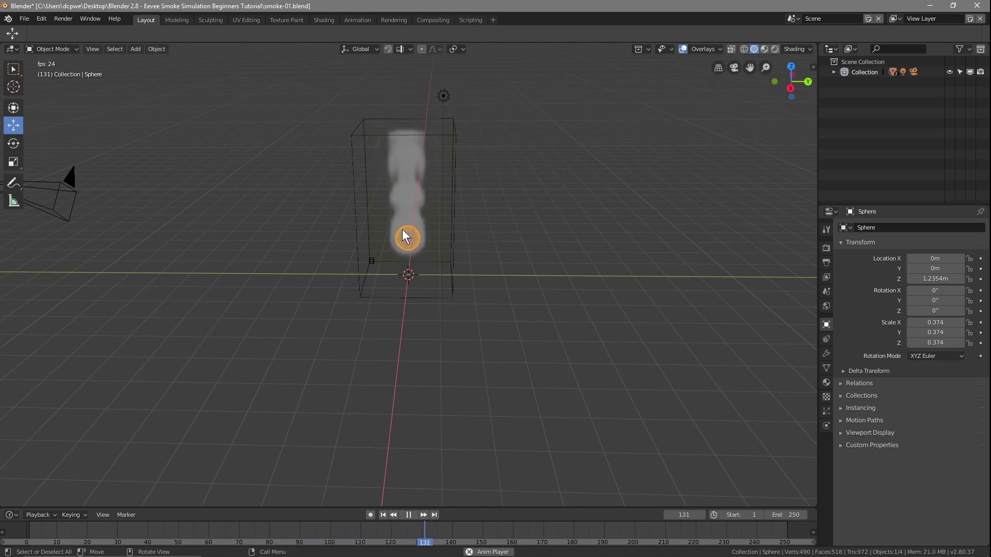
pyautogui.press('g')
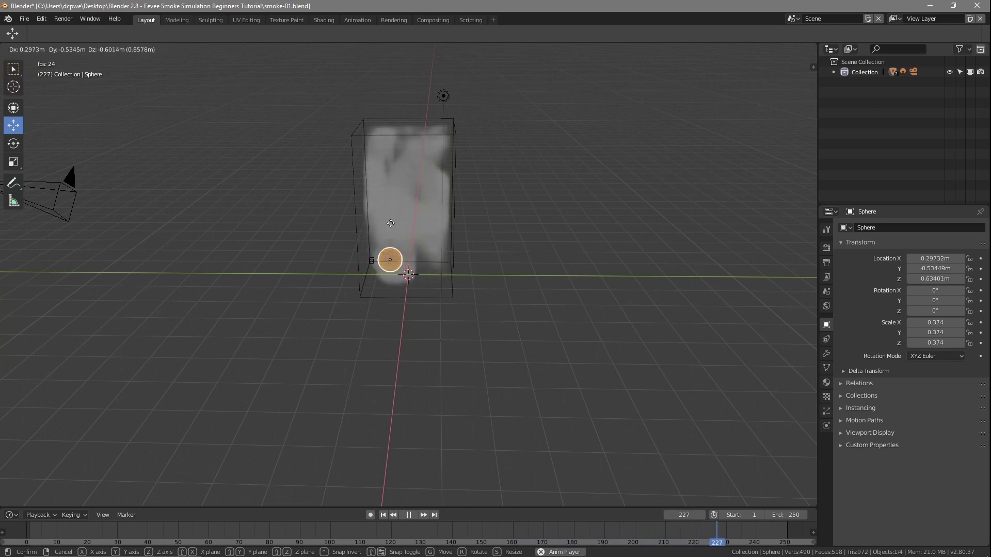
pyautogui.click(413, 214)
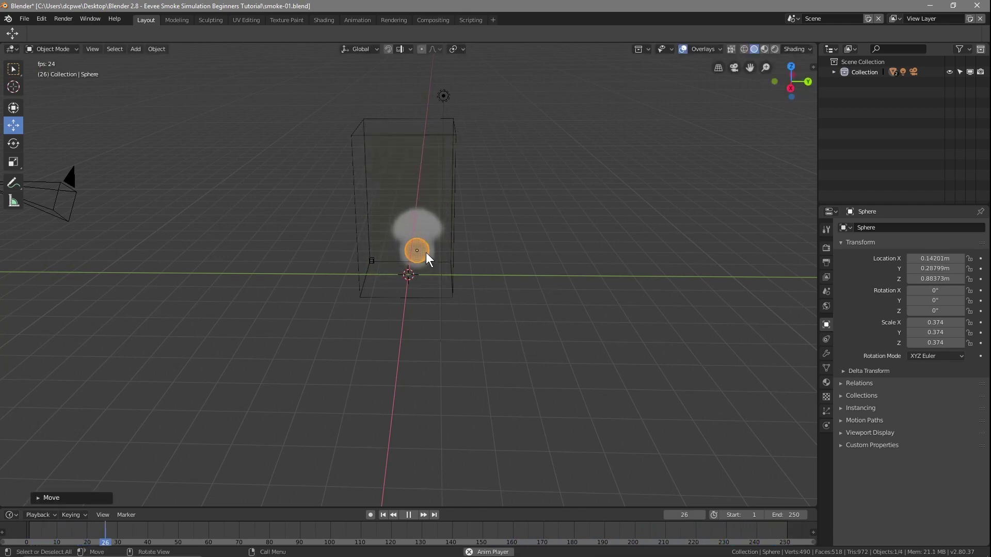
pyautogui.press('g')
pyautogui.click(522, 255)
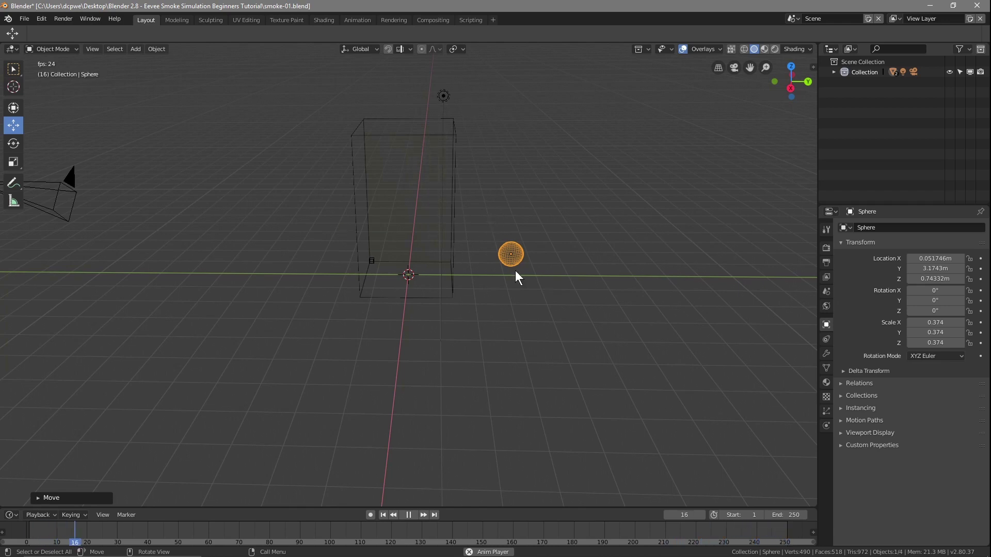
pyautogui.press('g')
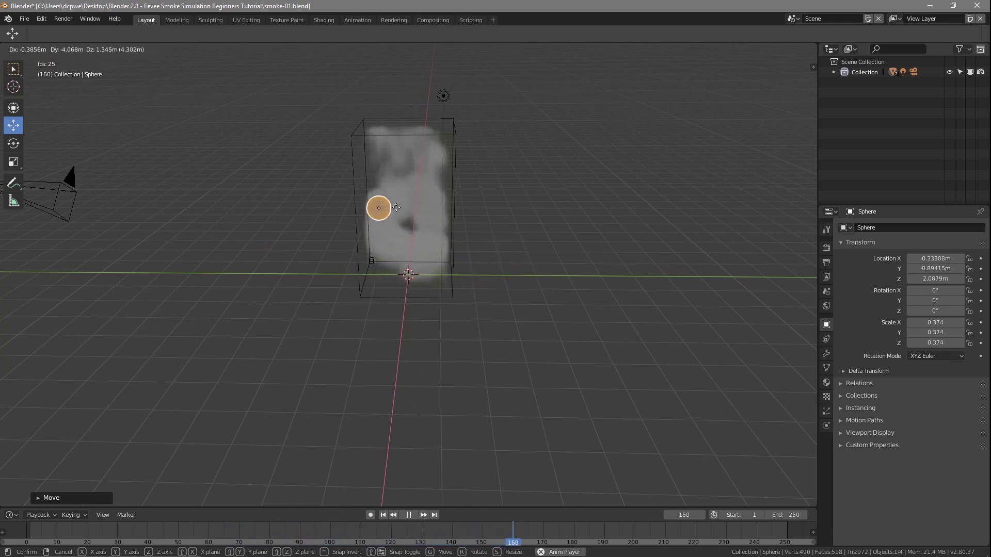
pyautogui.click(432, 218)
pyautogui.click(408, 515)
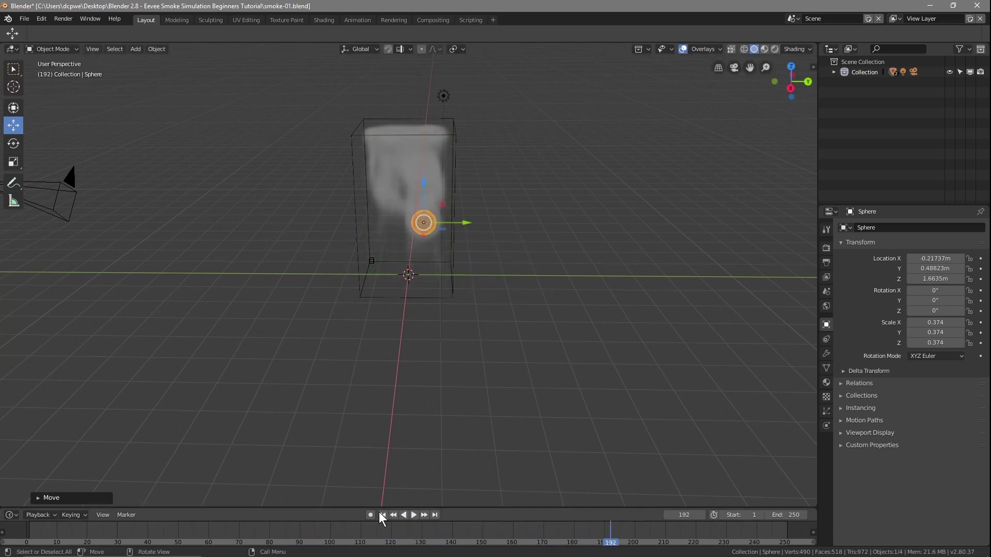
pyautogui.click(381, 515)
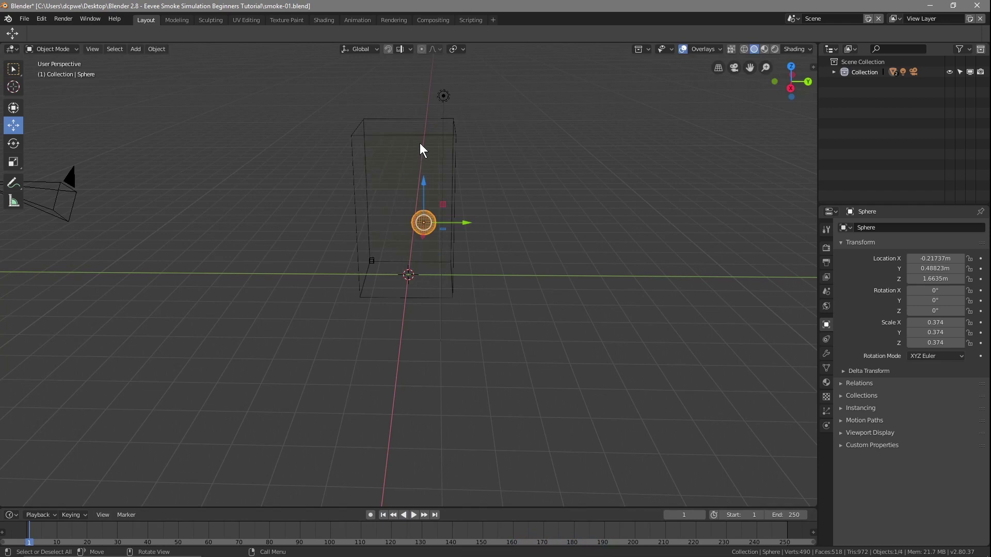
# - Stretch the Smoke Domain along the Y axis to a Y scale of about 6.1
pyautogui.click(833, 72)
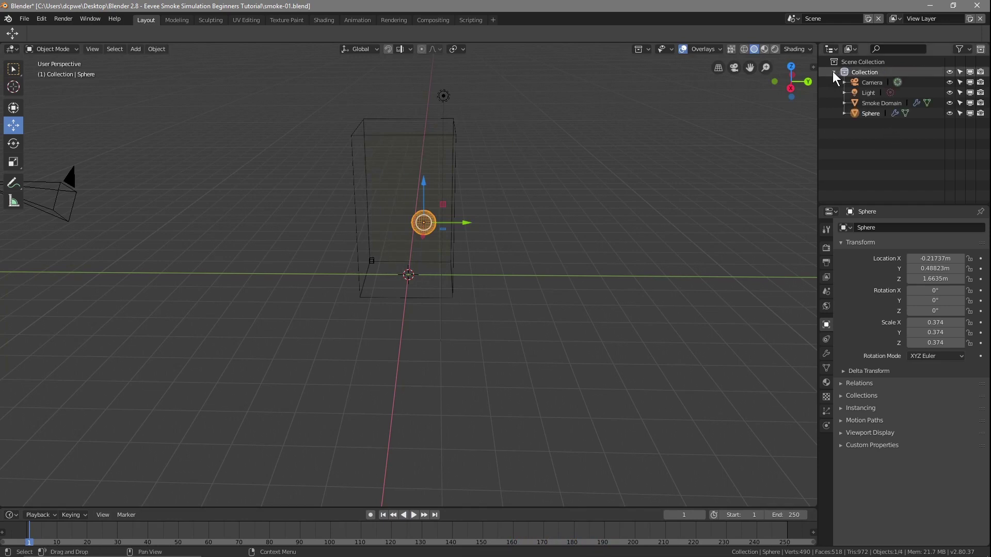
pyautogui.click(862, 103)
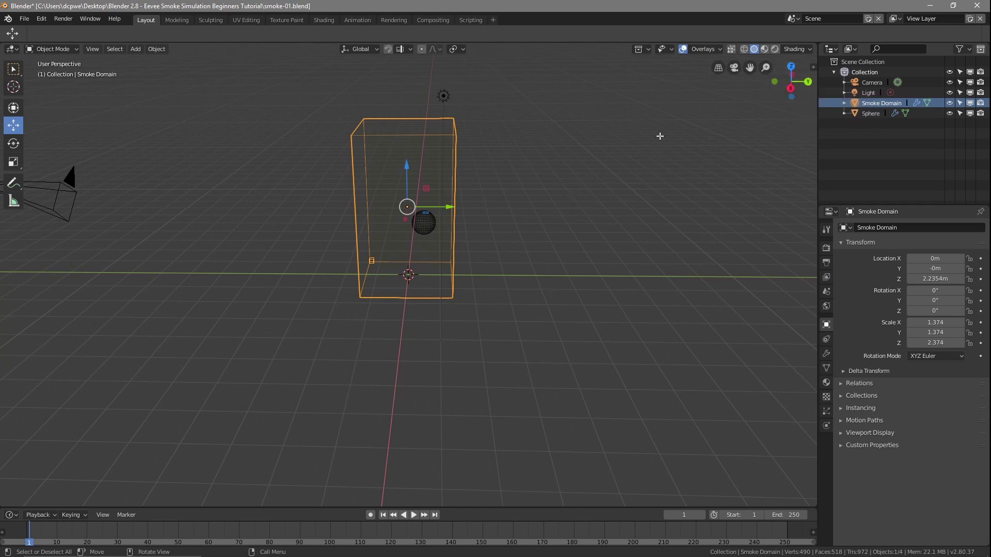
pyautogui.press('s')
pyautogui.press('y')
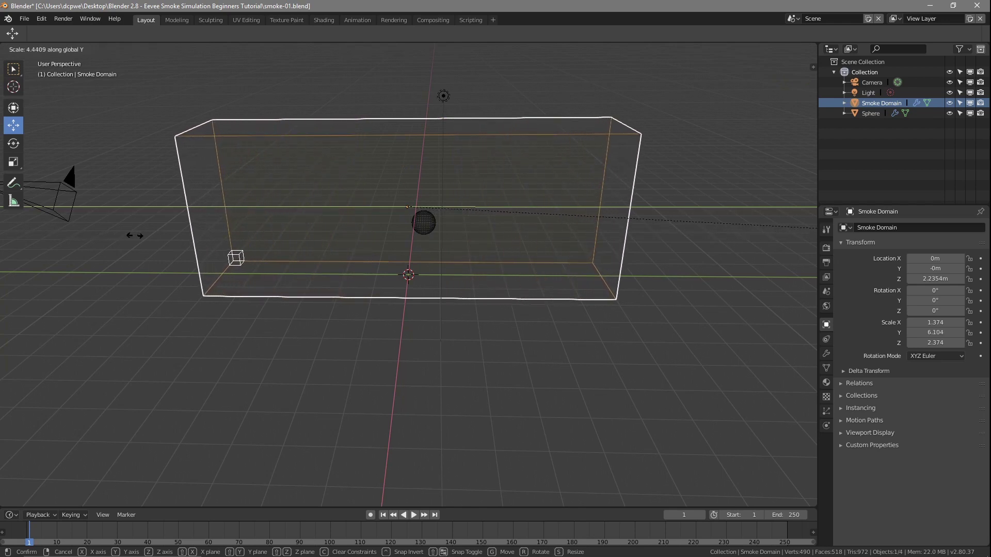
pyautogui.click(134, 236)
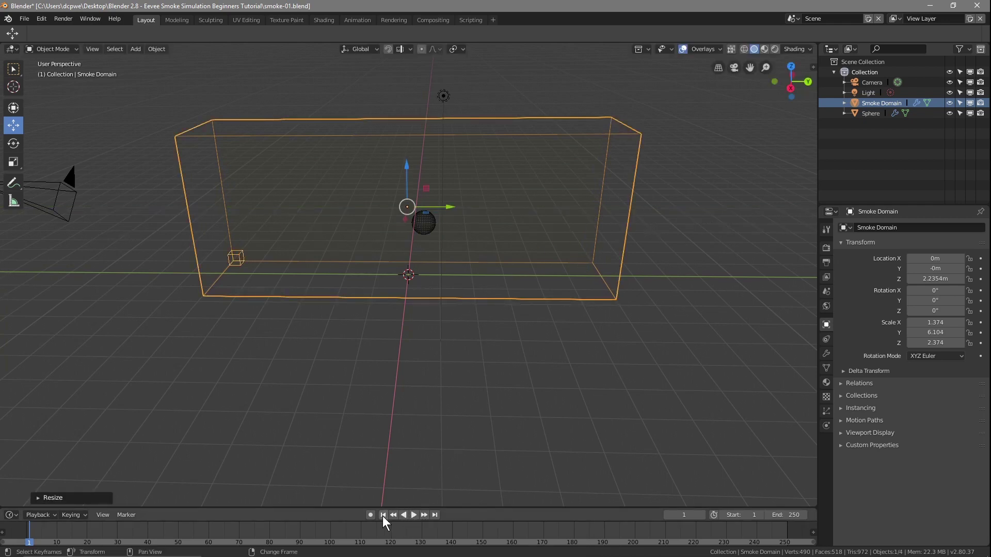
# - Move the sphere within the widened domain during playback to about Y -2.39 m, Z 0.99 m, and return the stopped animation to frame 1
pyautogui.click(411, 514)
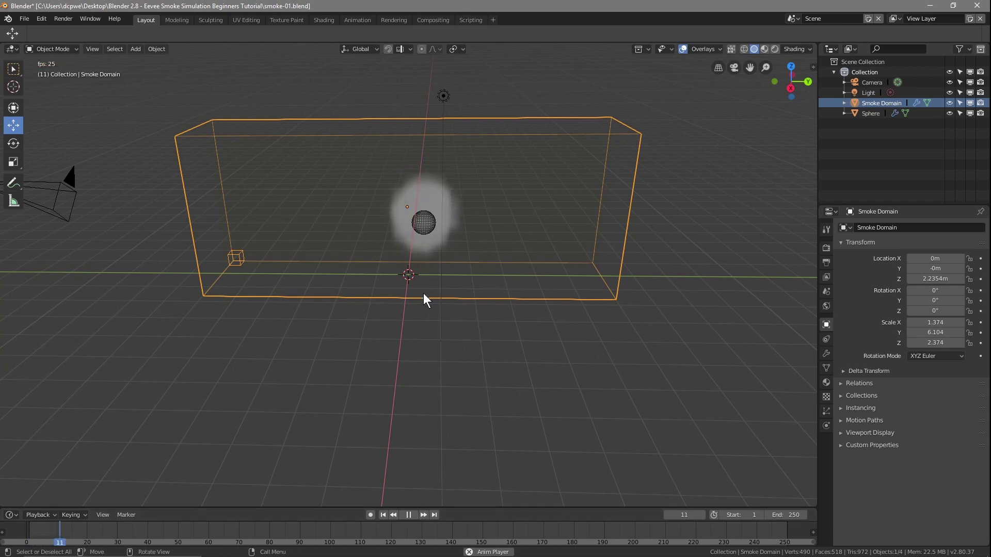
pyautogui.click(421, 222)
pyautogui.press('g')
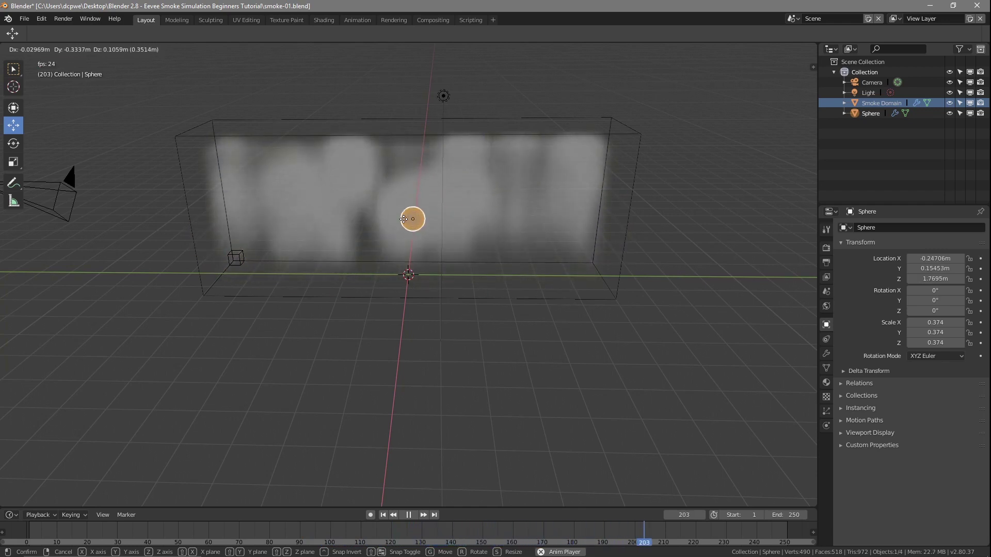
pyautogui.click(401, 217)
pyautogui.press('g')
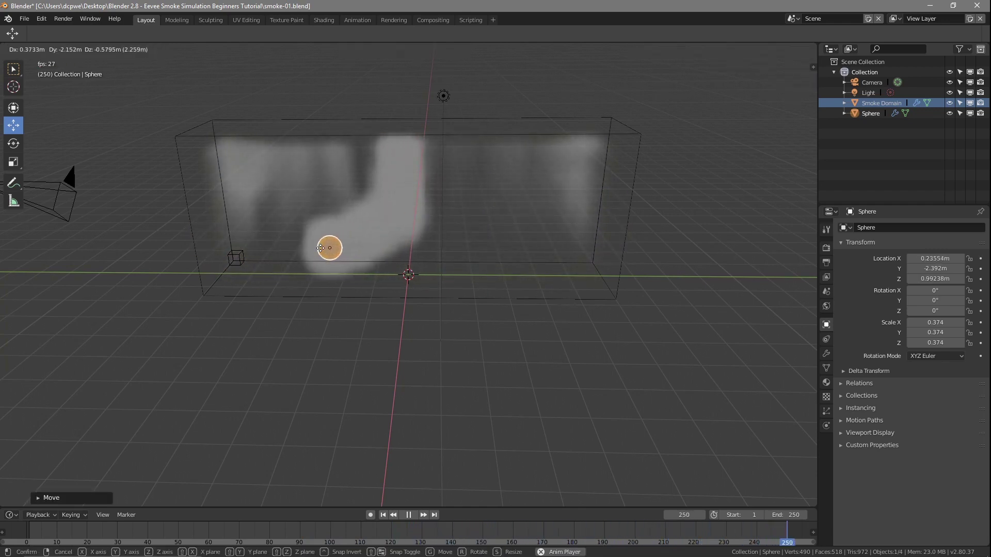
pyautogui.click(320, 249)
pyautogui.click(407, 513)
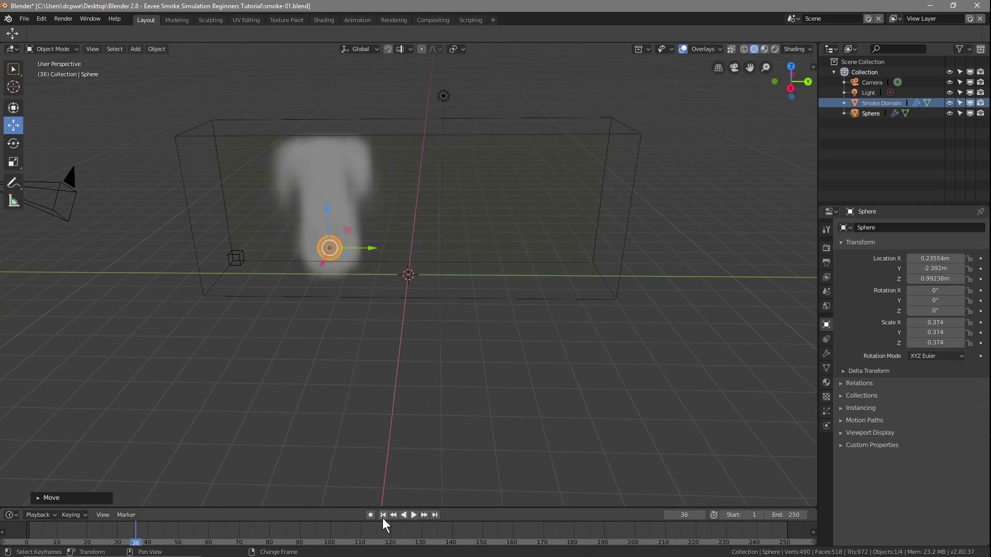
pyautogui.click(383, 516)
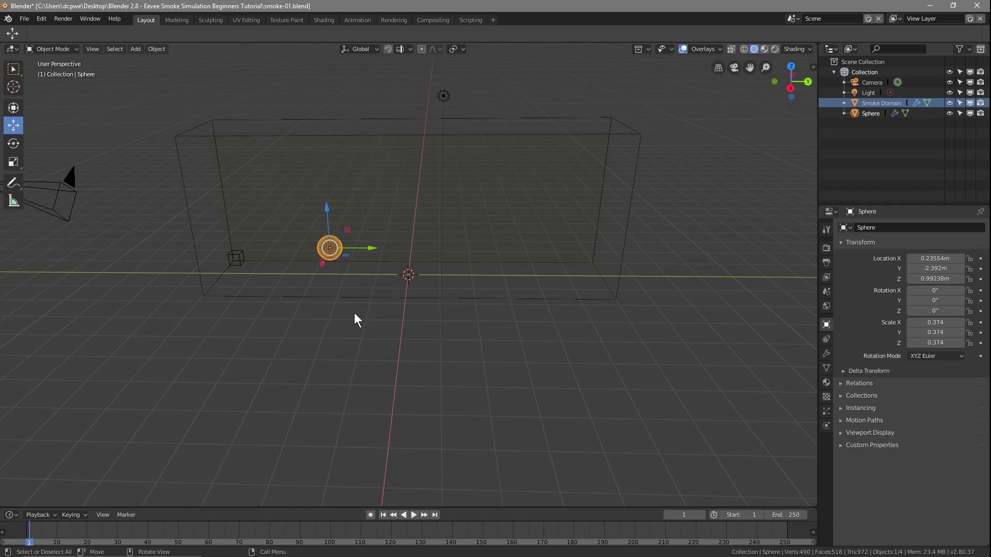
# - Save the changes to smoke-01.blend and switch to the front orthographic view
pyautogui.press('KP_7')
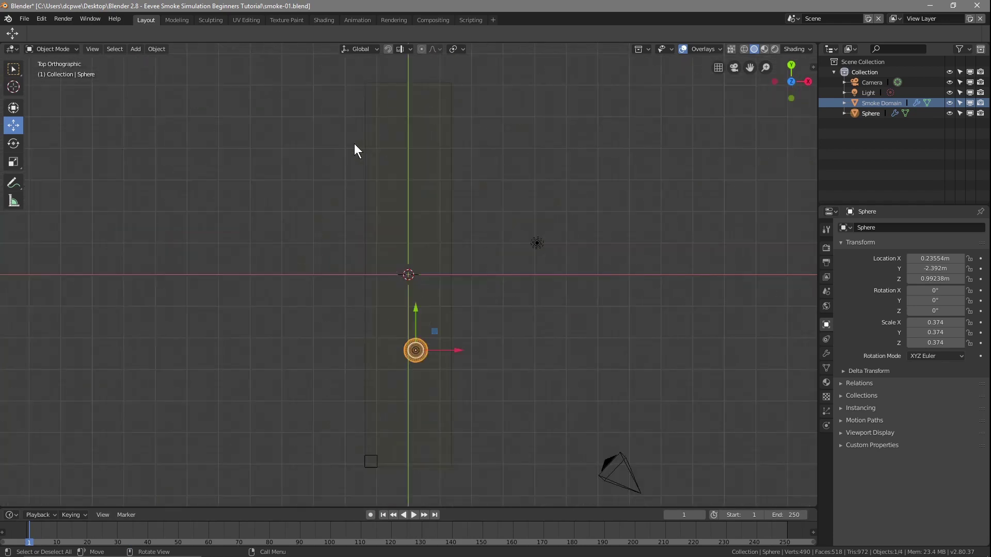
pyautogui.click(24, 19)
pyautogui.click(45, 98)
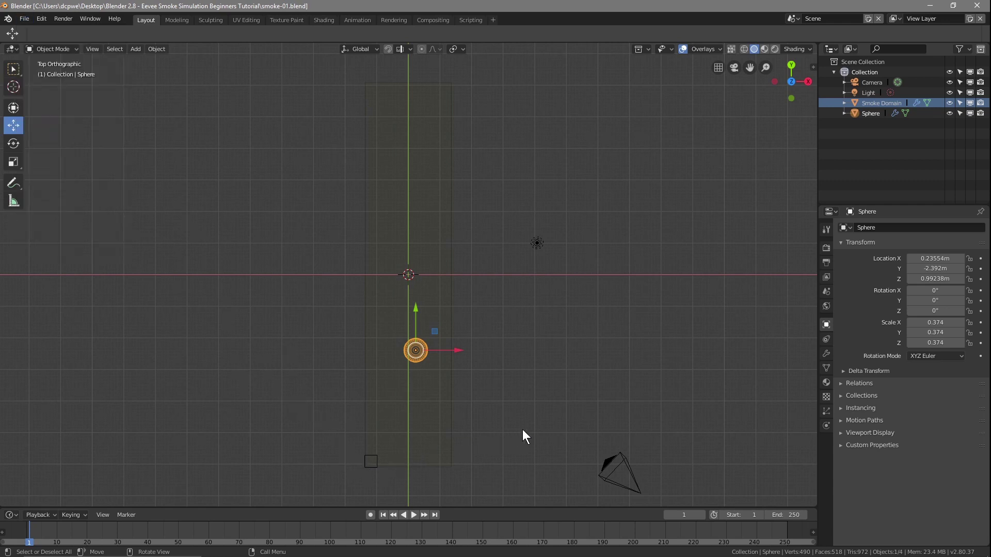
pyautogui.press('KP_1')
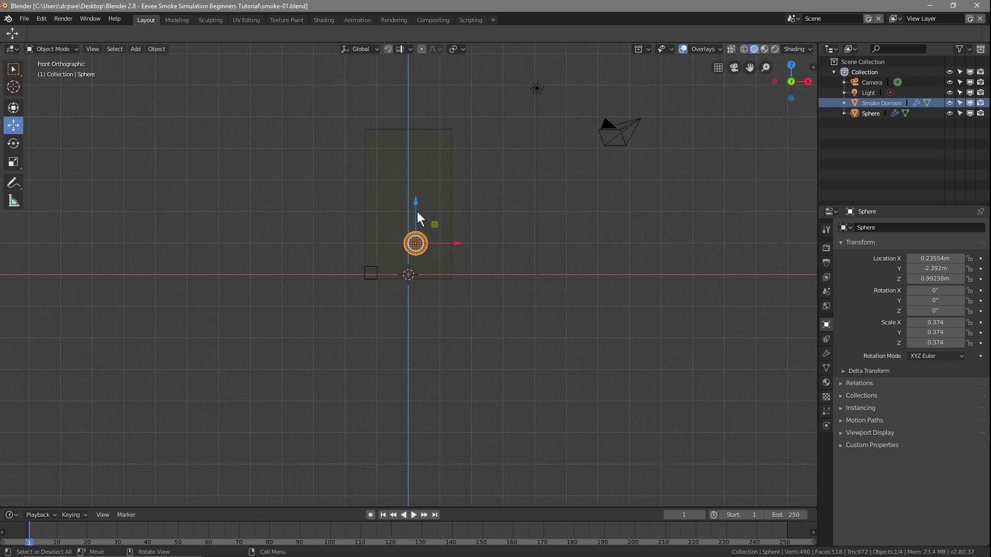
# - Lower the sphere inside the smoke domain to a Z location of about 0.60 m, ending in the front orthographic view
pyautogui.moveTo(415, 205); pyautogui.dragTo(419, 214)
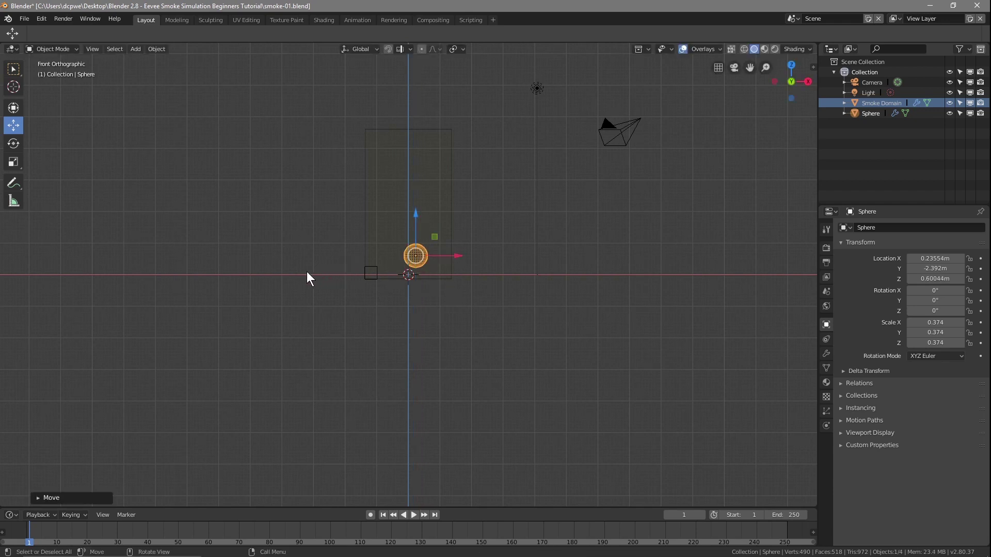
pyautogui.moveTo(553, 316); pyautogui.dragTo(405, 298, button='middle')
pyautogui.moveTo(441, 425); pyautogui.dragTo(525, 388, button='middle')
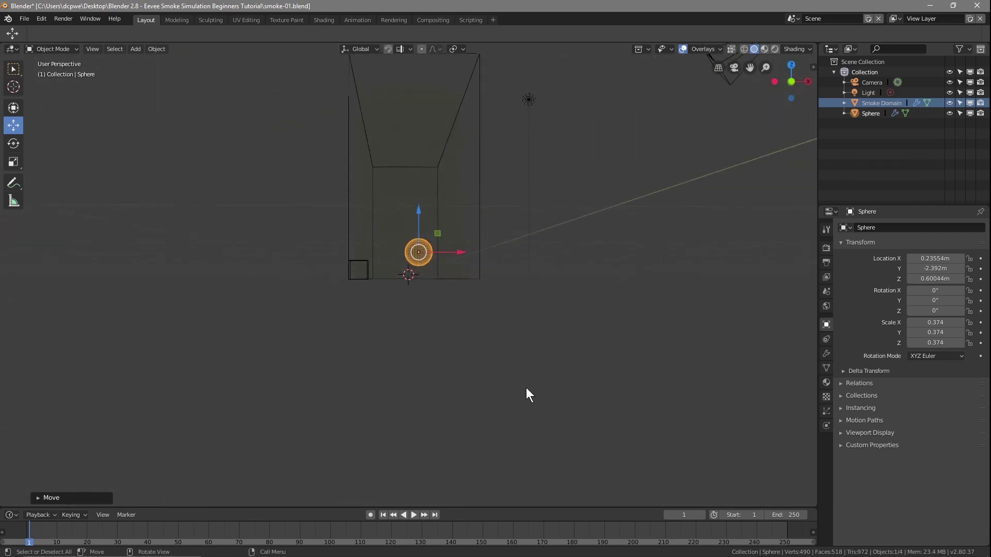
pyautogui.press('KP_1')
# - Raise the Smoke Domain to a Z location of about 2.39 m so its base sits almost on the ground plane
pyautogui.click(436, 135)
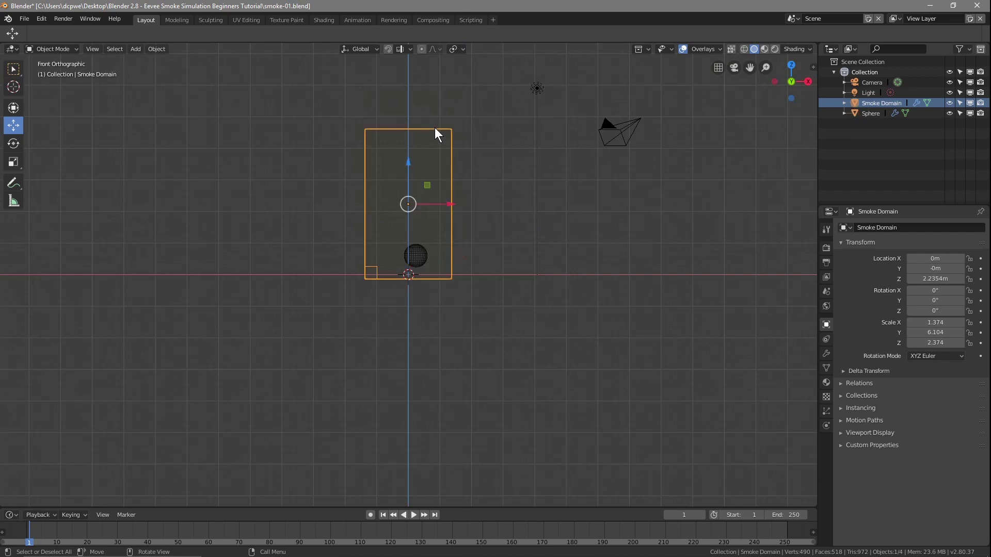
pyautogui.moveTo(407, 164); pyautogui.dragTo(403, 159)
pyautogui.scroll(10, 368, 330)
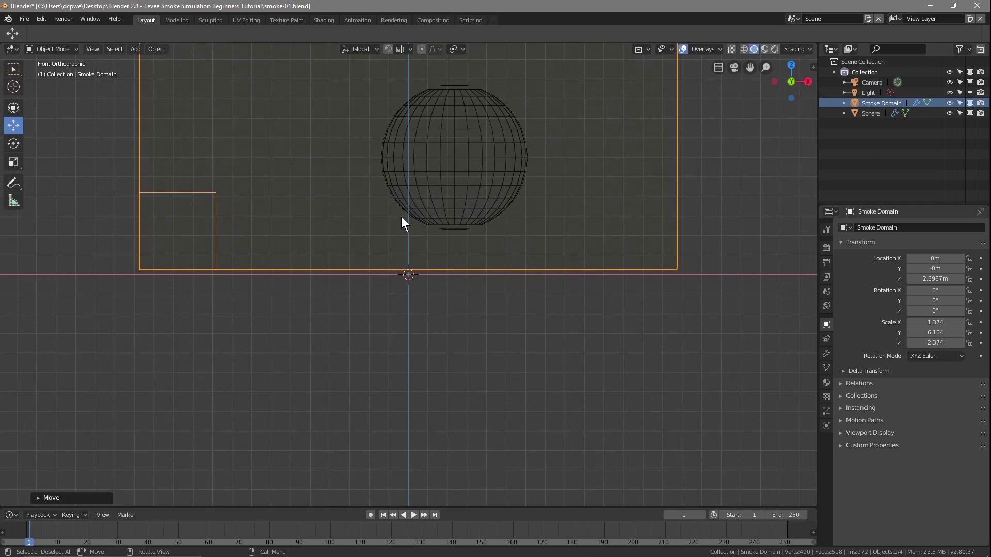
pyautogui.scroll(-5, 408, 343)
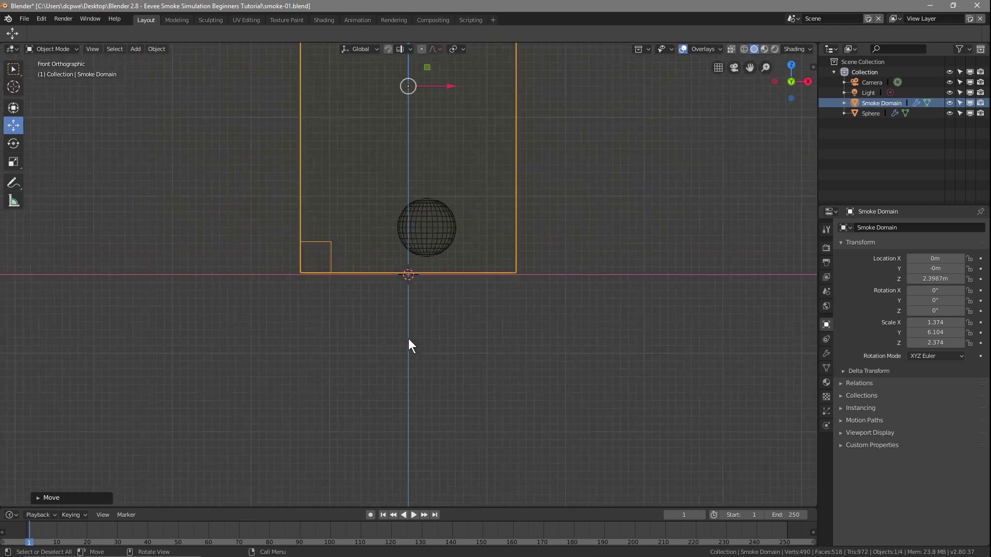
pyautogui.scroll(-1, 403, 105)
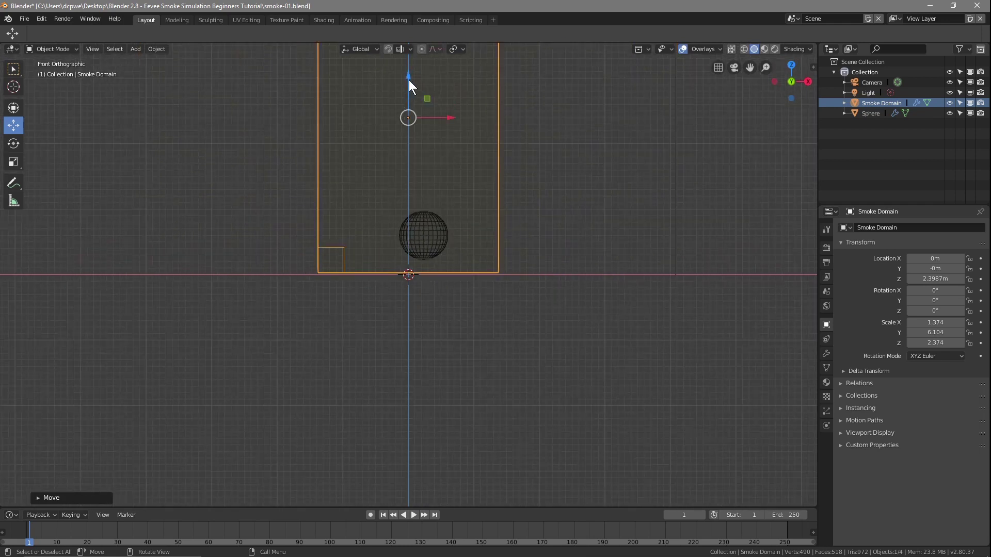
pyautogui.moveTo(409, 75); pyautogui.dragTo(406, 76)
pyautogui.scroll(6, 368, 320)
pyautogui.scroll(-4, 369, 320)
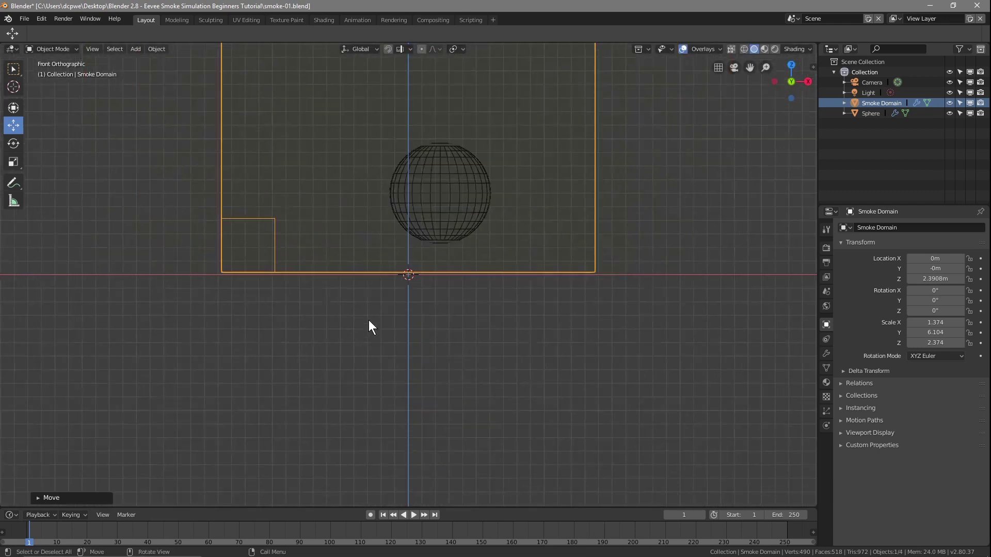
# - Center the sphere at about X 0 m and lower it to about Z 0.43 m, just above the domain's base
pyautogui.click(435, 226)
pyautogui.moveTo(428, 175); pyautogui.dragTo(431, 190)
pyautogui.moveTo(473, 237); pyautogui.dragTo(452, 232)
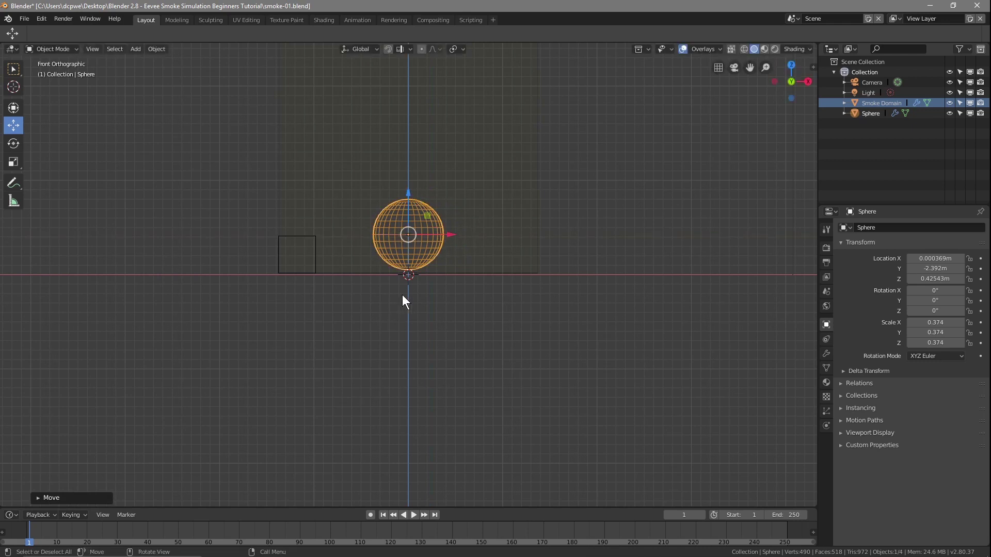
pyautogui.scroll(7, 423, 292)
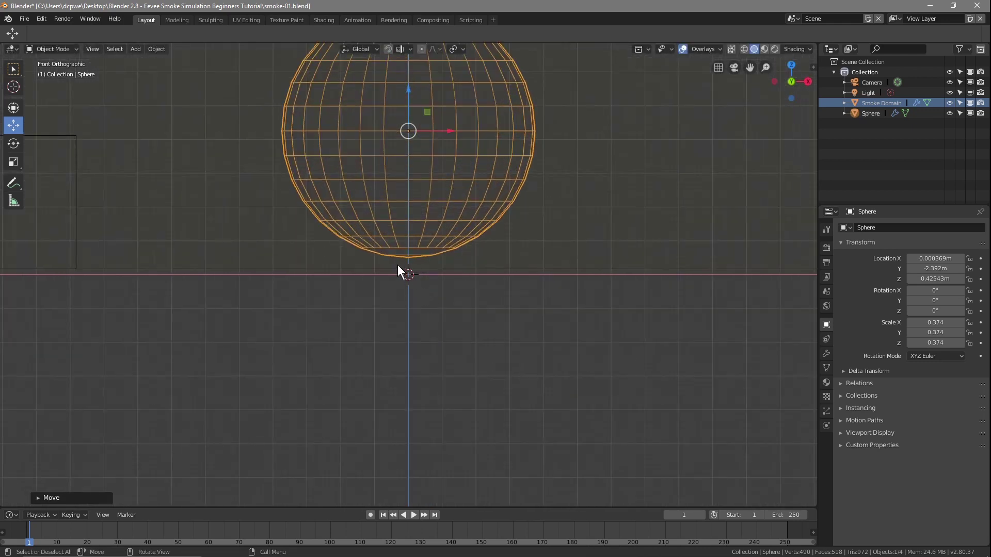
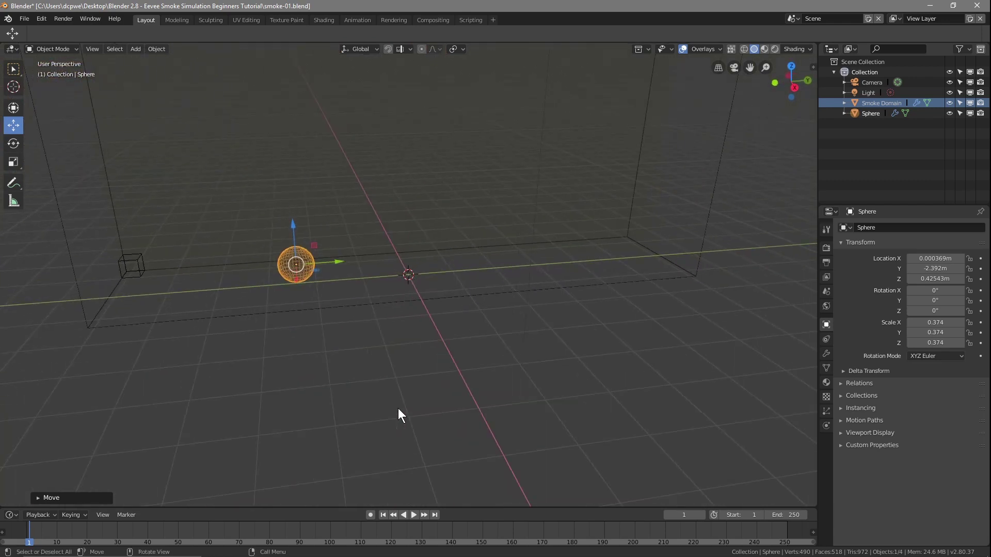
# - From the top view, move the sphere outside the domain to about Y -7.5 m and insert a LocRotScale keyframe at frame 1
pyautogui.press('KP_7')
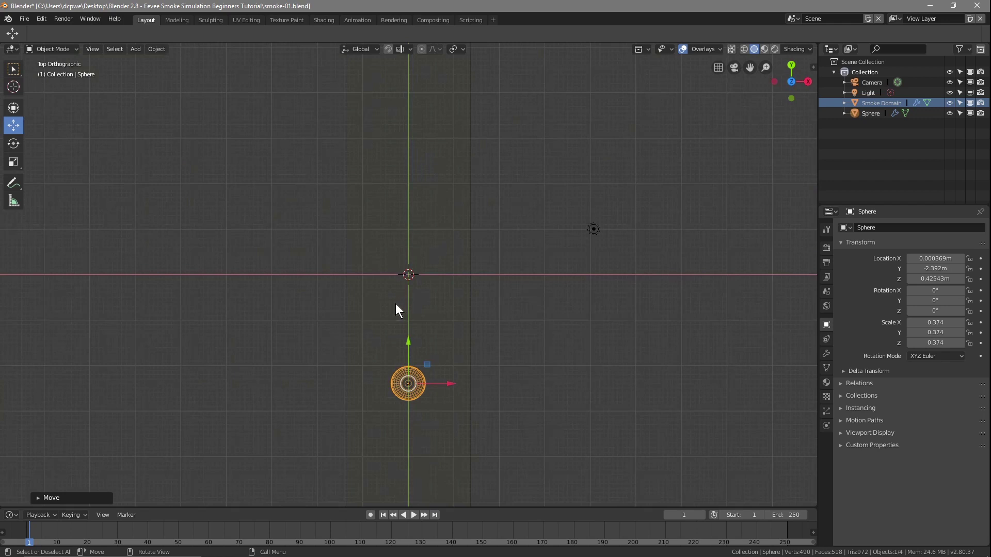
pyautogui.scroll(-4, 395, 304)
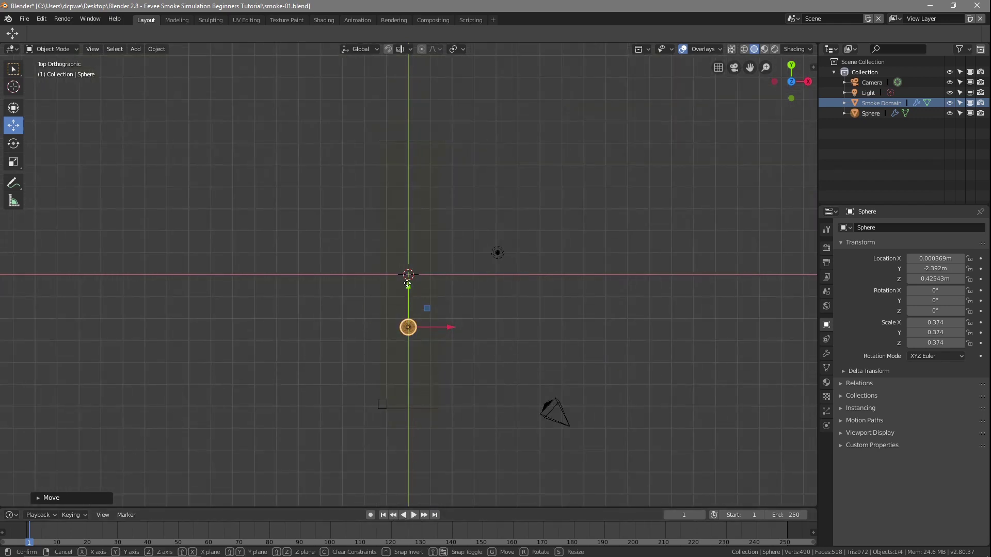
pyautogui.moveTo(407, 283); pyautogui.dragTo(406, 296)
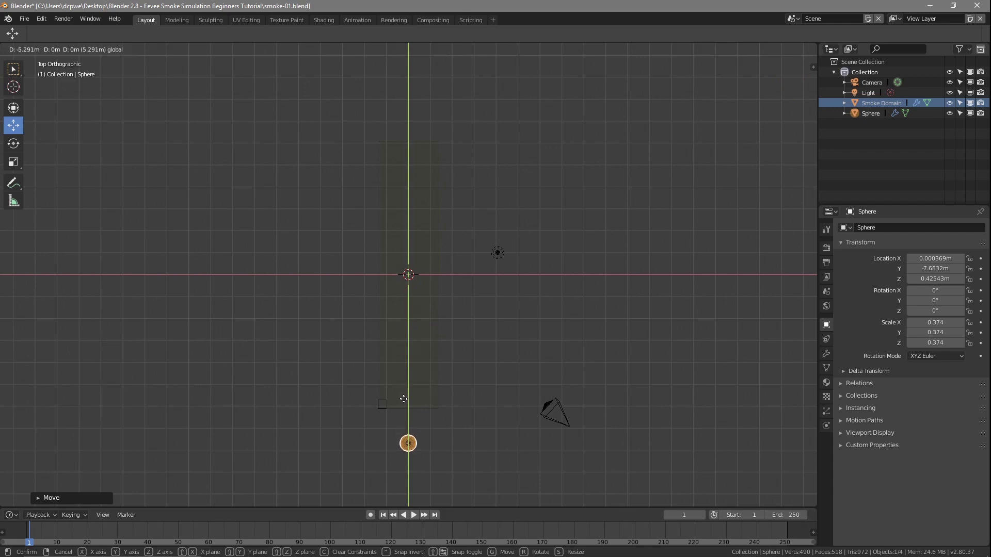
pyautogui.moveTo(403, 395); pyautogui.dragTo(404, 395)
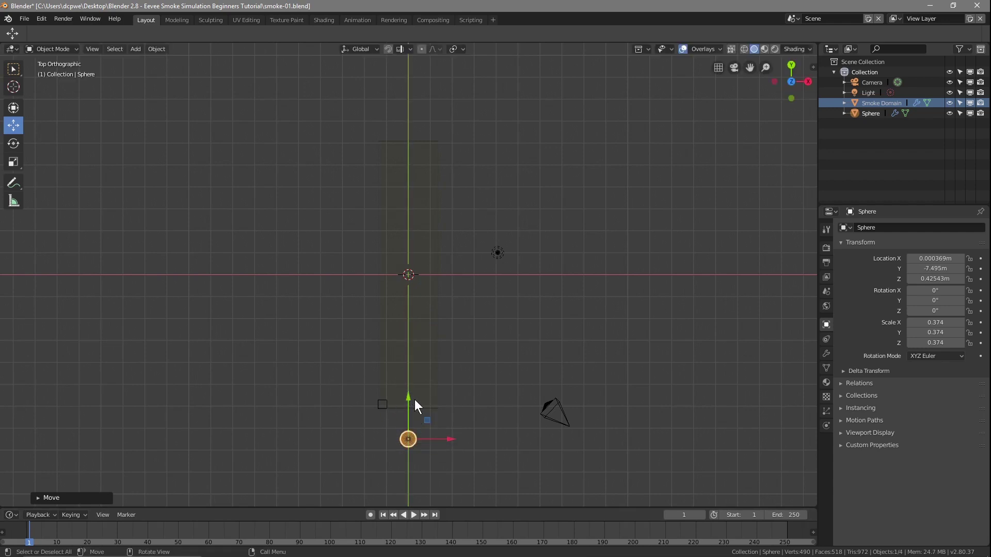
pyautogui.scroll(2, 422, 187)
pyautogui.scroll(-1, 424, 180)
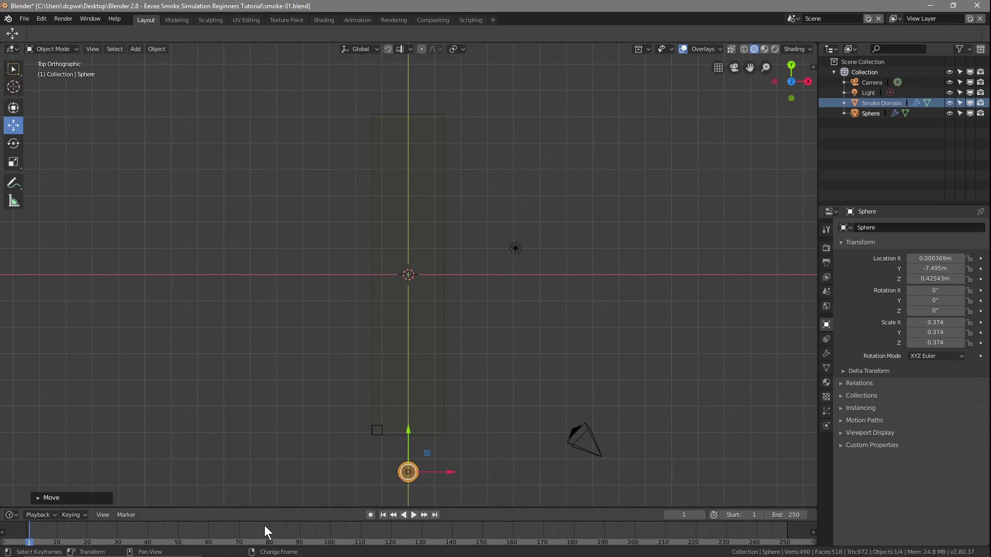
pyautogui.press('i')
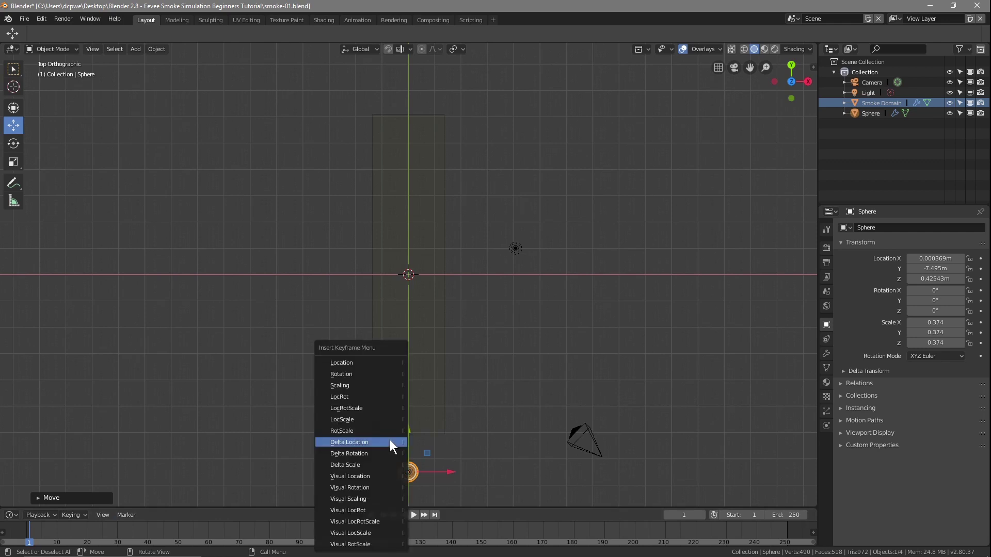
pyautogui.click(358, 408)
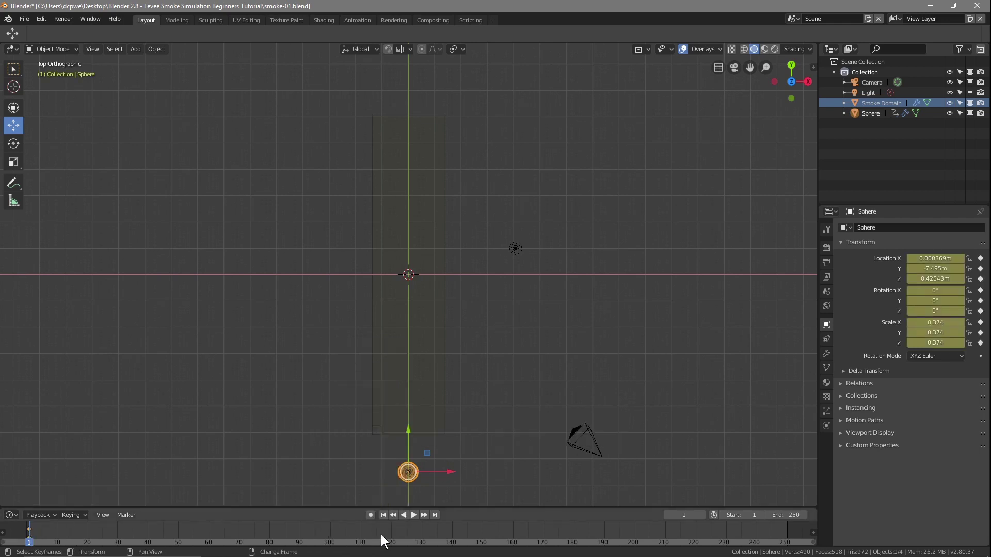
# - Enable auto keying and, at frame 30, move the sphere through the domain to about Y 7.46 m beyond its opposite end
pyautogui.click(370, 515)
pyautogui.moveTo(29, 544); pyautogui.dragTo(100, 531)
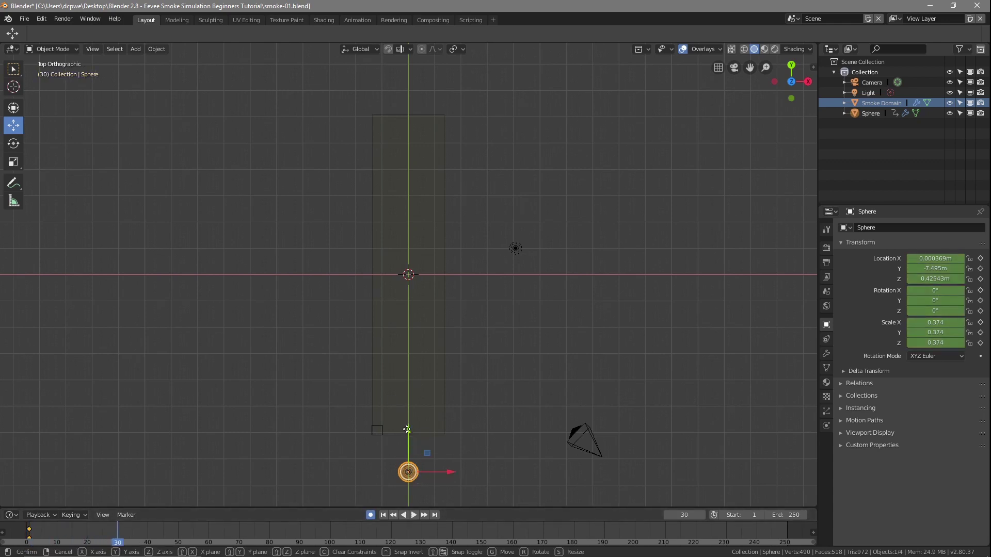
pyautogui.moveTo(407, 430); pyautogui.dragTo(419, 299)
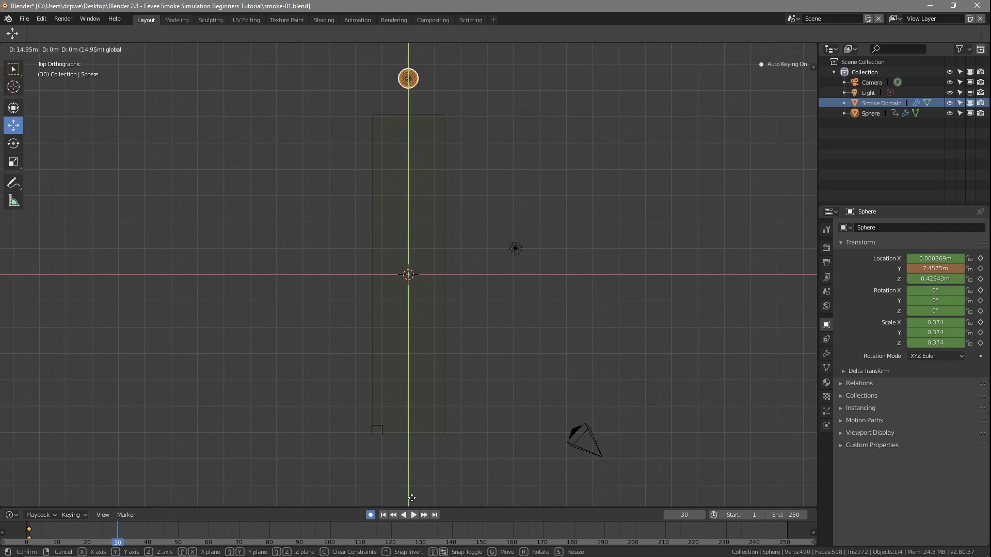
pyautogui.moveTo(412, 498); pyautogui.dragTo(412, 499)
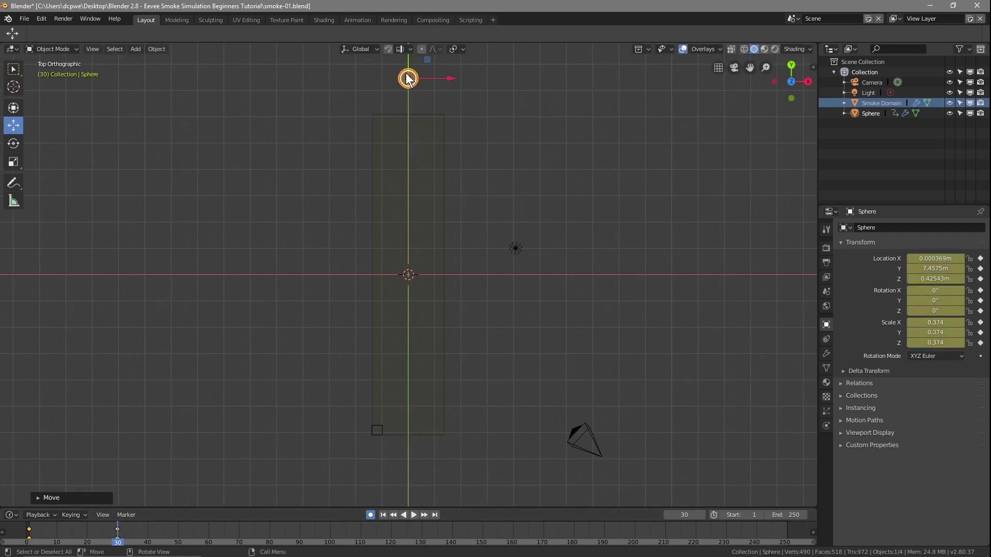
# - Auto-key the sphere at frame 60, moved back through the domain to about Y -7.44 m
pyautogui.press('space')
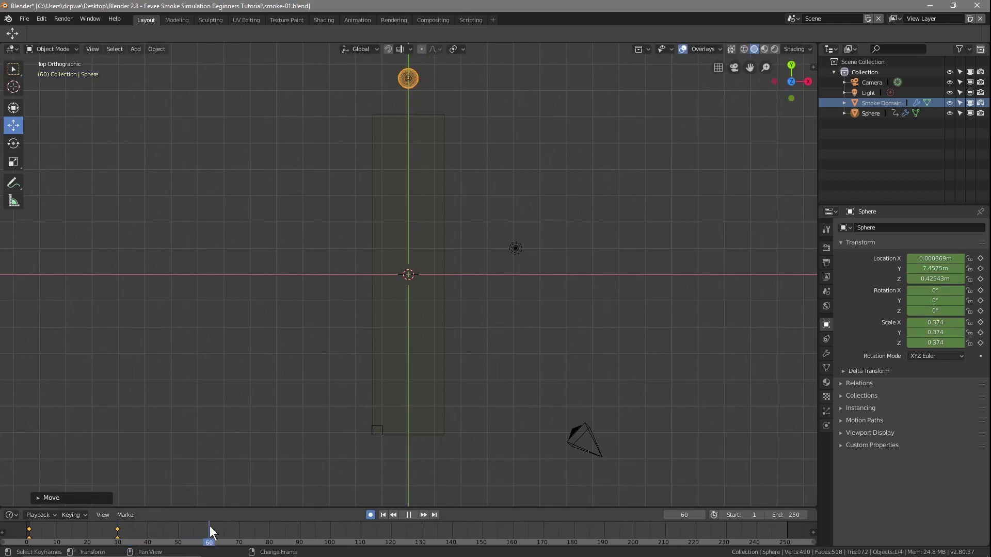
pyautogui.press('space')
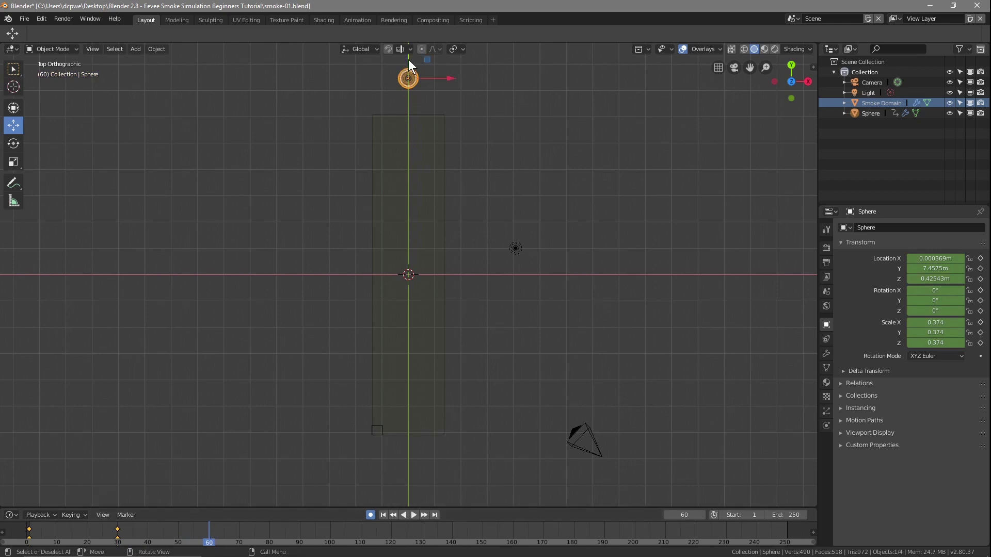
pyautogui.moveTo(408, 66); pyautogui.dragTo(409, 109)
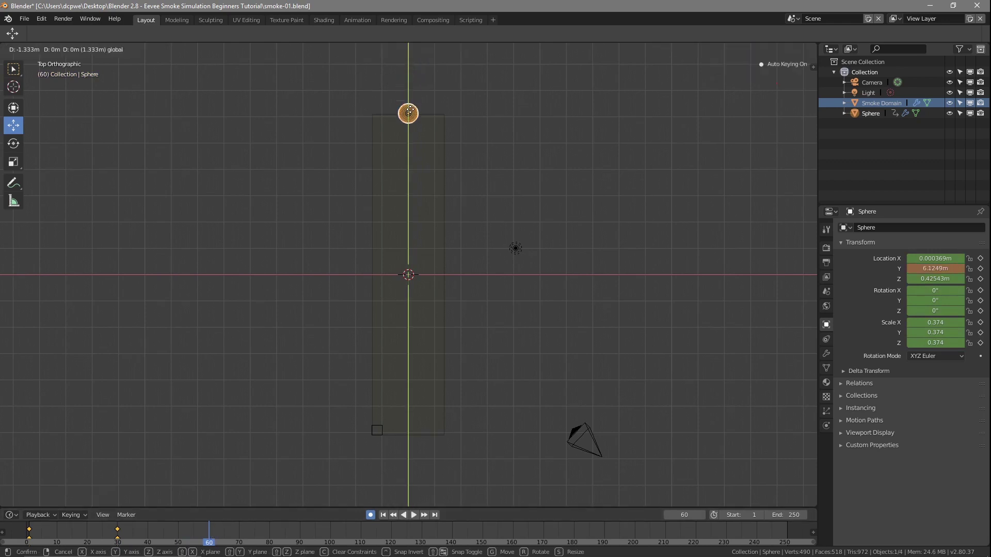
pyautogui.click(416, 451)
# - Auto-key the sphere at frame 90 with a Y location of about 7.48 m, and turn auto keying off
pyautogui.press('space')
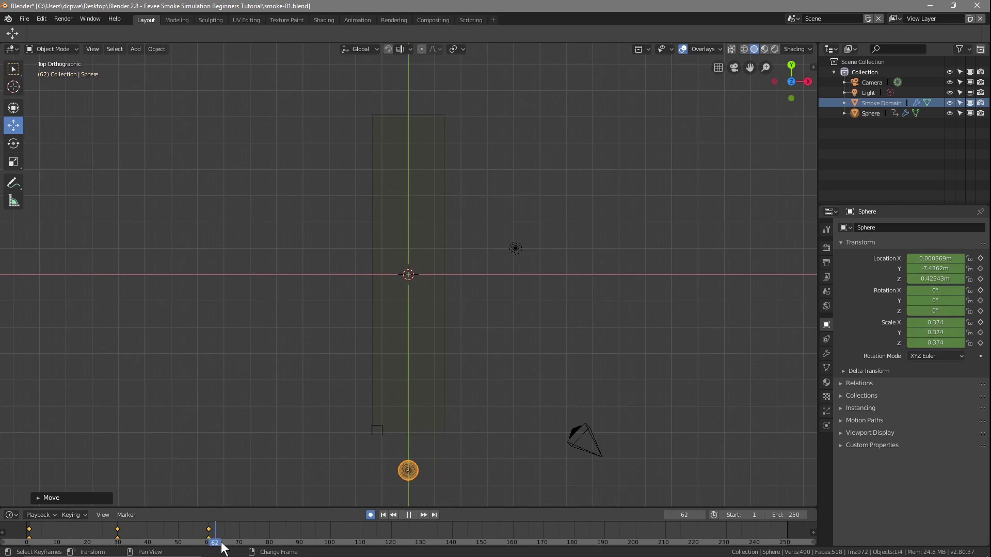
pyautogui.press('space')
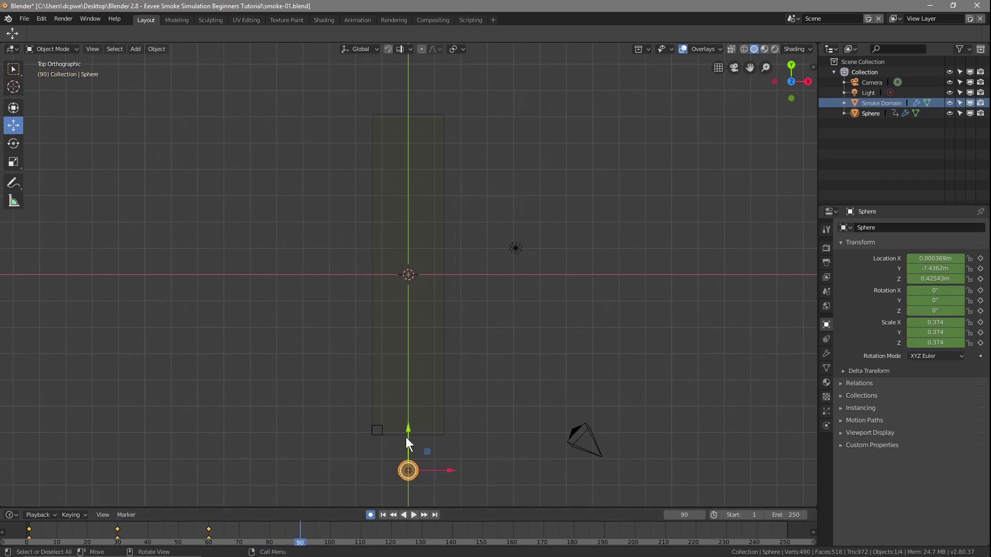
pyautogui.moveTo(407, 438); pyautogui.dragTo(405, 116)
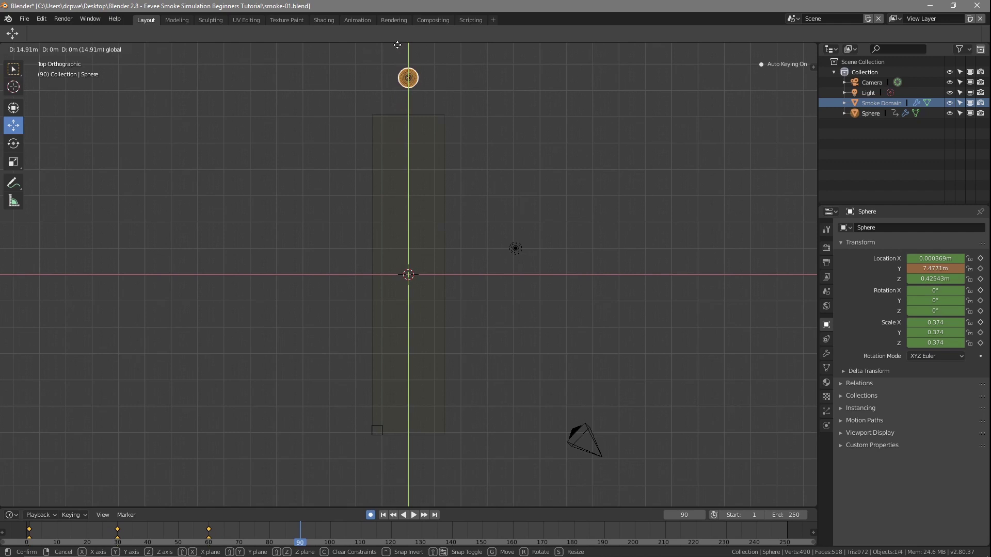
pyautogui.moveTo(397, 45); pyautogui.dragTo(397, 45)
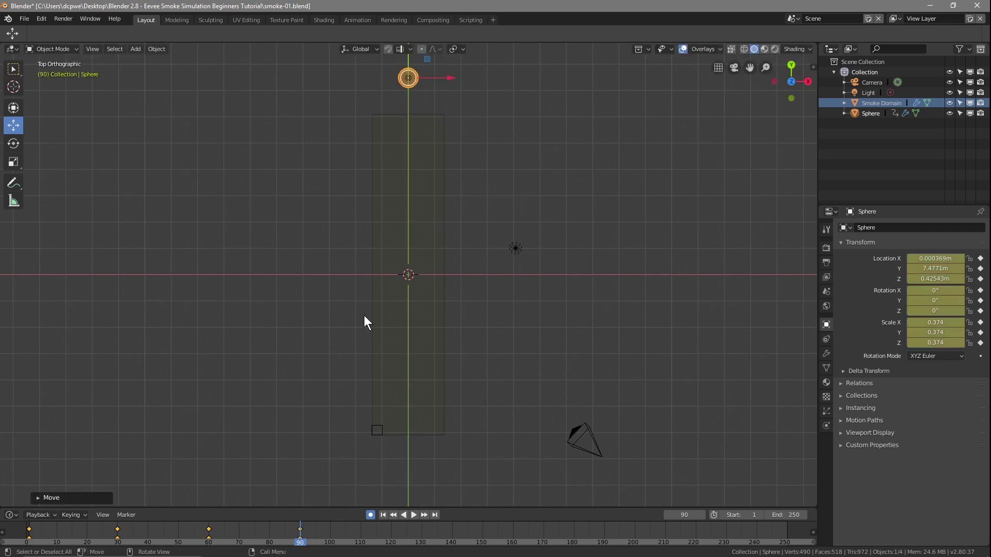
pyautogui.click(370, 514)
# - Play the smoke animation from the first frame in a perspective side view to check the sphere's passes, and stop playback
pyautogui.moveTo(605, 364); pyautogui.dragTo(488, 278, button='middle')
pyautogui.click(383, 515)
pyautogui.click(414, 517)
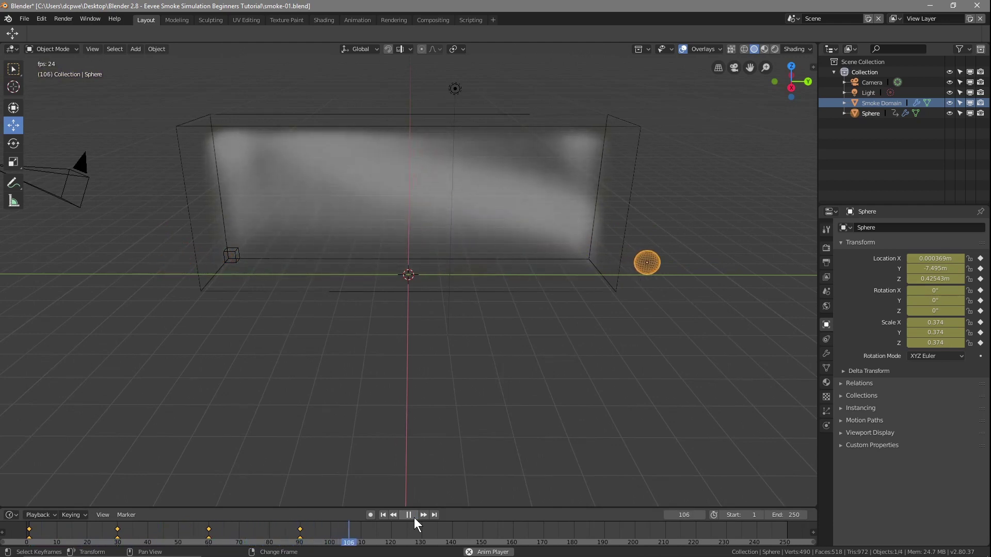
pyautogui.click(409, 515)
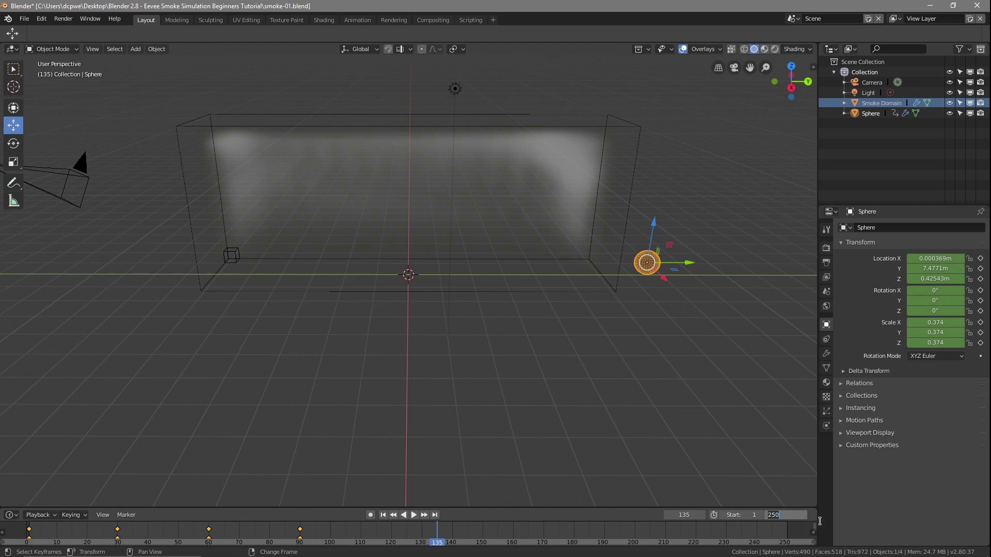
# - Set the animation's end frame to 90 and play it from the first frame
pyautogui.press('Return')
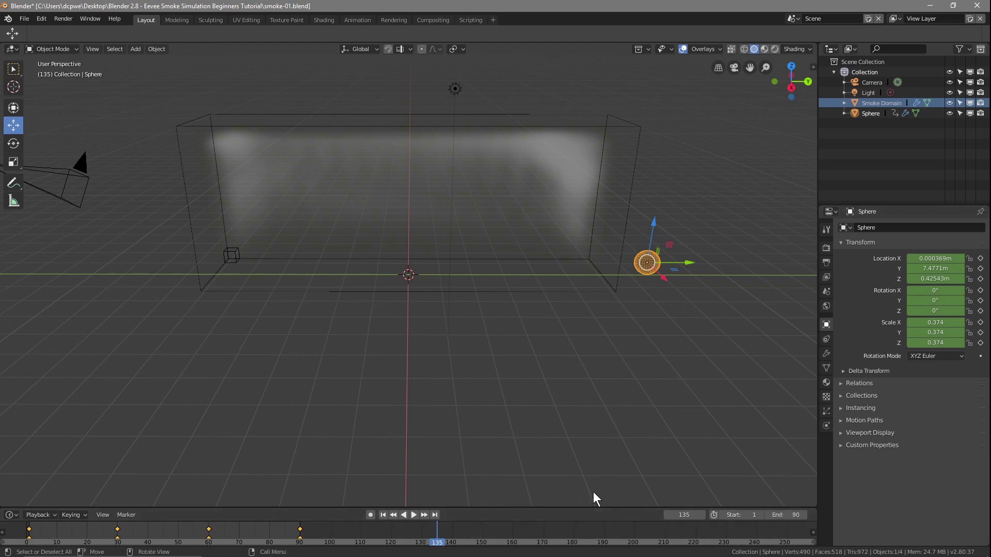
pyautogui.click(383, 515)
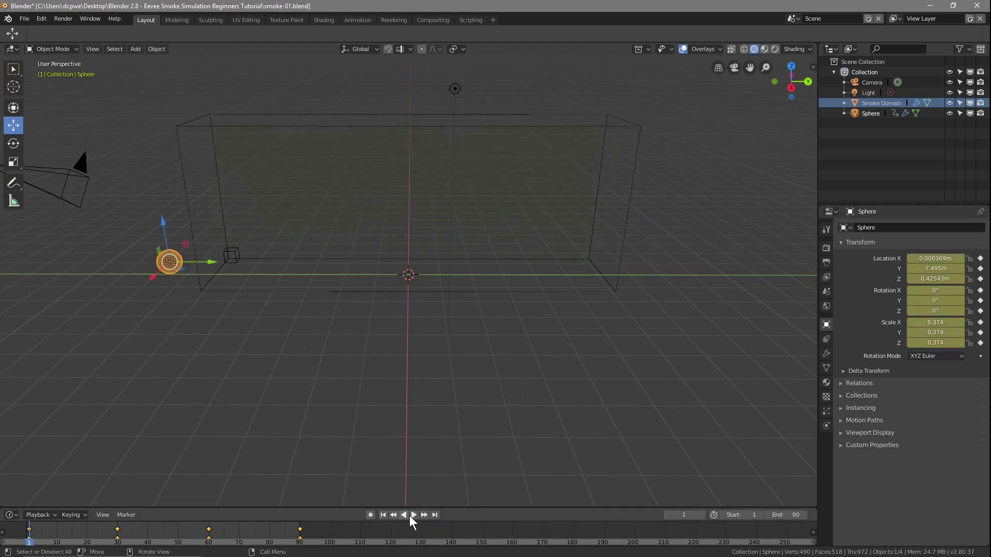
pyautogui.click(411, 514)
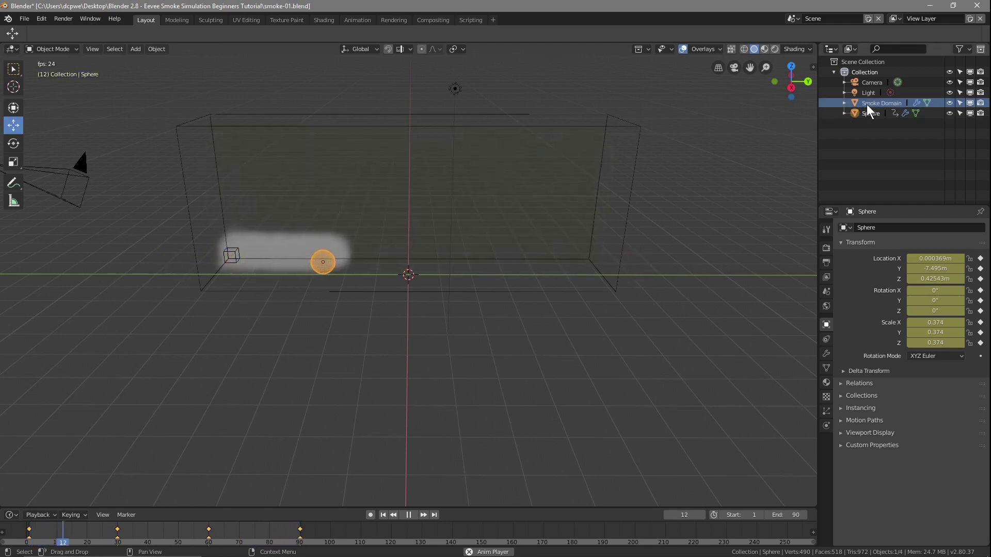
# - Select the smoke domain during playback and set its smoke resolution divisions to 128
pyautogui.click(866, 103)
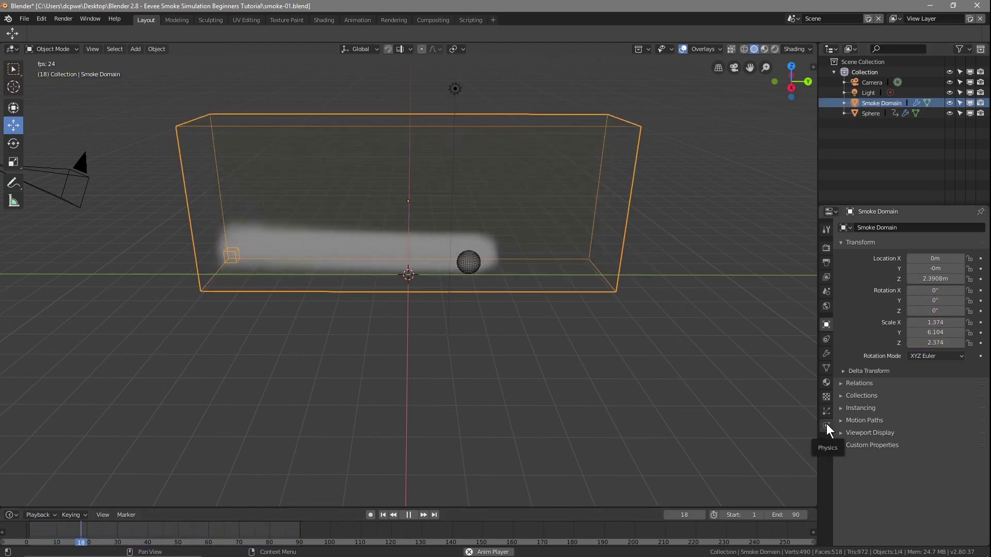
pyautogui.click(826, 425)
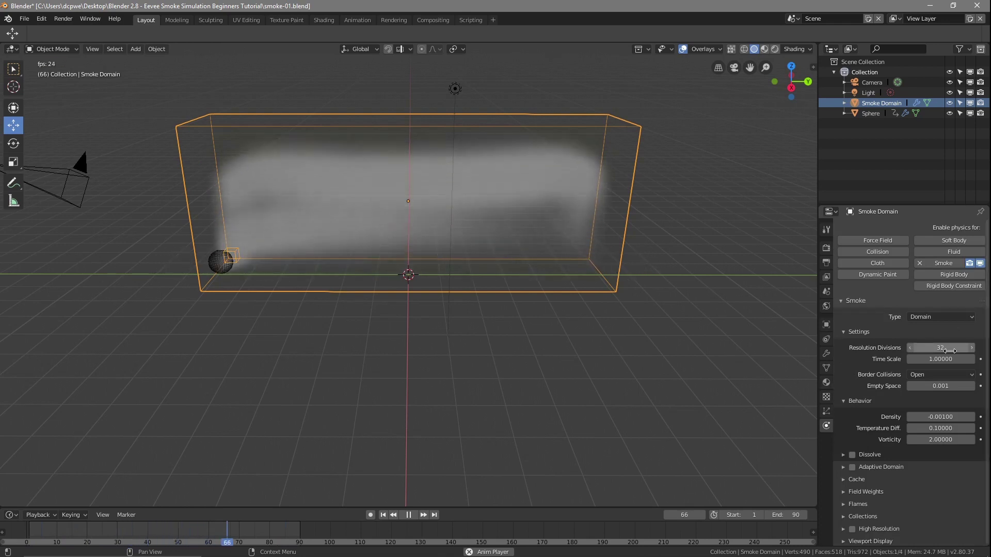
pyautogui.click(915, 347)
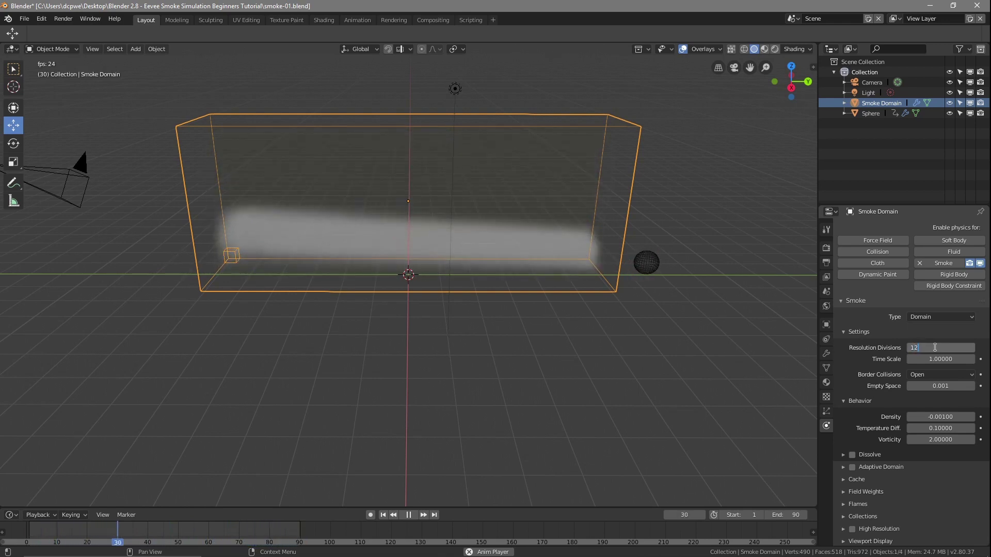
pyautogui.write('128')
pyautogui.press('Return')
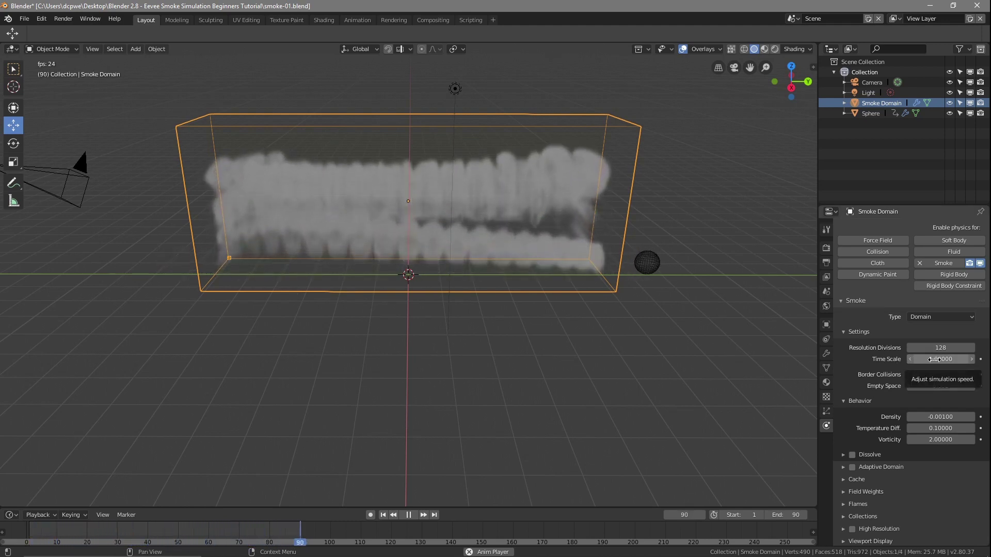
# - Set the smoke domain's time scale to 1.5 and the animation's end frame to 120
pyautogui.moveTo(934, 360); pyautogui.dragTo(938, 360)
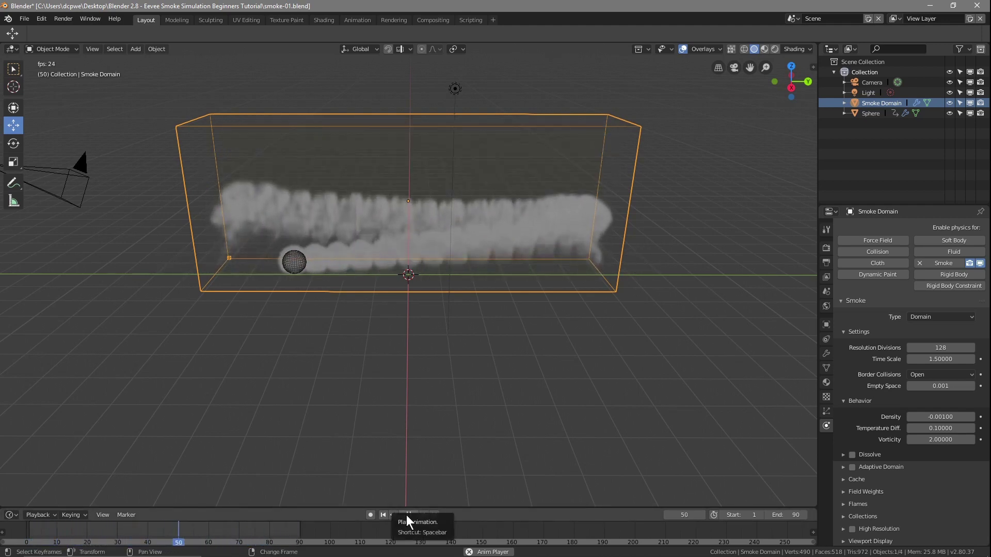
pyautogui.click(796, 514)
pyautogui.write('120')
pyautogui.press('Return')
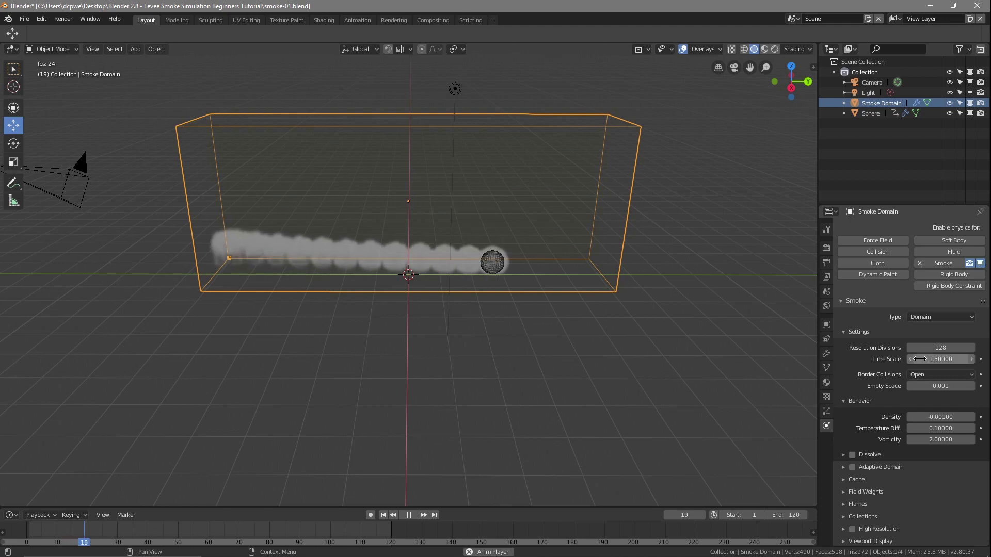
# - Try a time scale of 0.655 on the smoke domain, and set it back to 1.5
pyautogui.moveTo(940, 359); pyautogui.dragTo(923, 358)
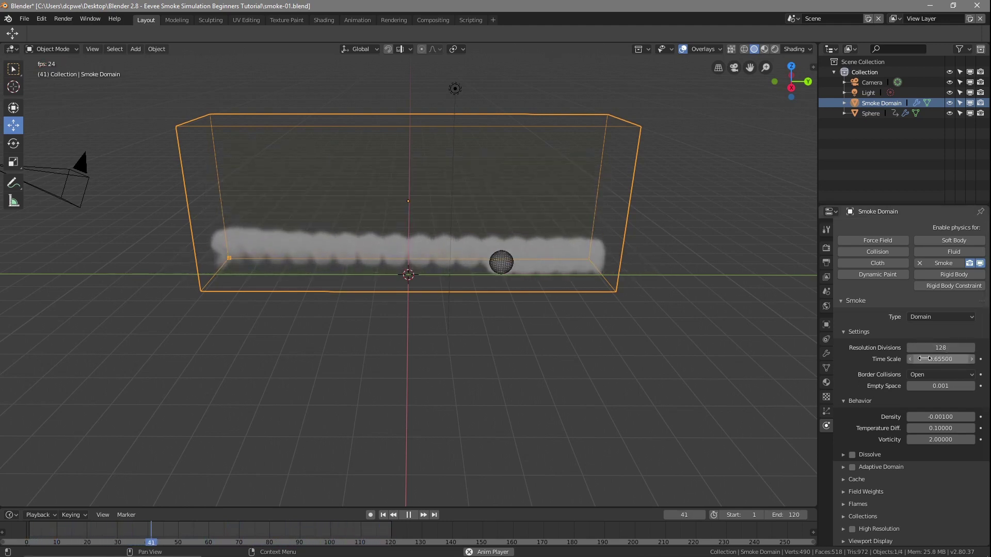
pyautogui.moveTo(923, 359); pyautogui.dragTo(944, 359)
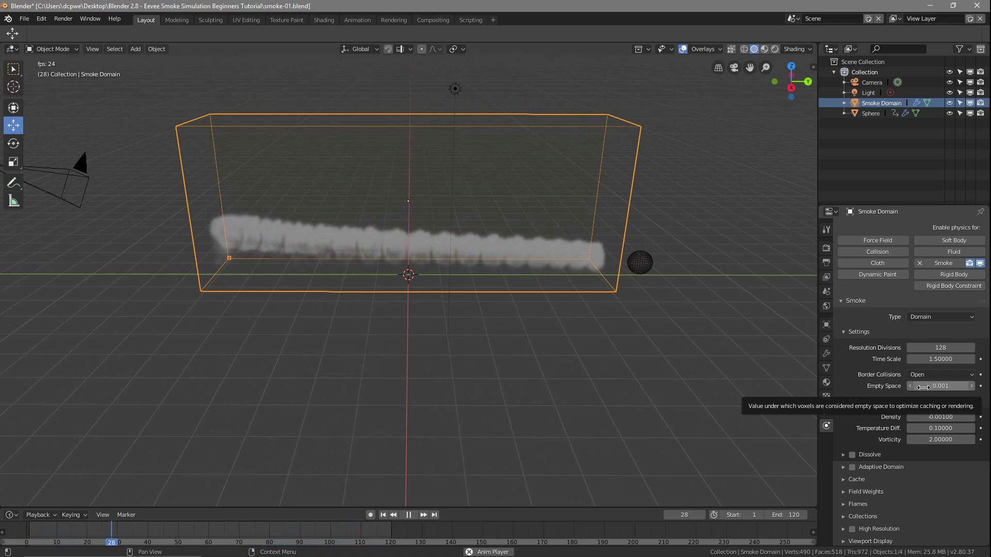
# - Set the smoke domain's empty space to 1.000 and its density to 0.1
pyautogui.moveTo(928, 387); pyautogui.dragTo(949, 387)
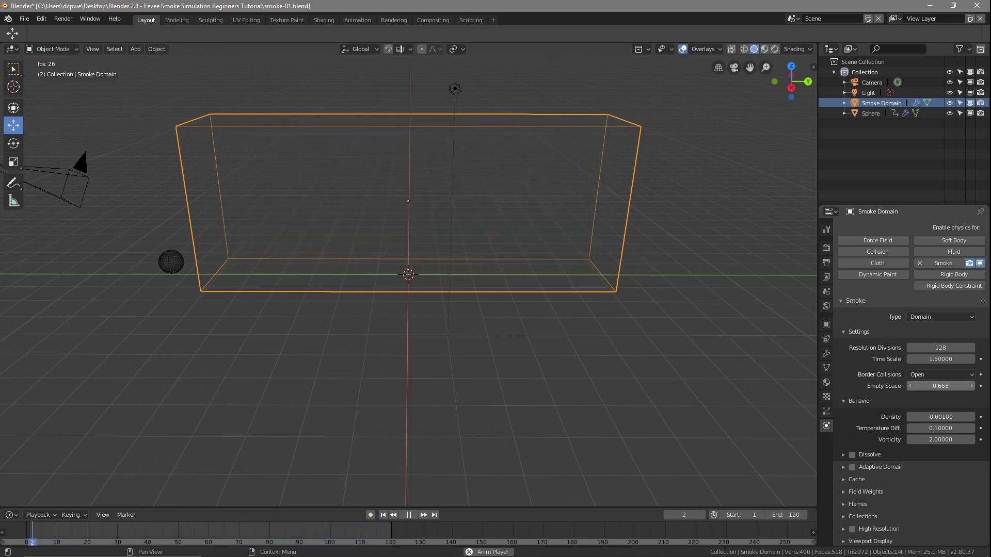
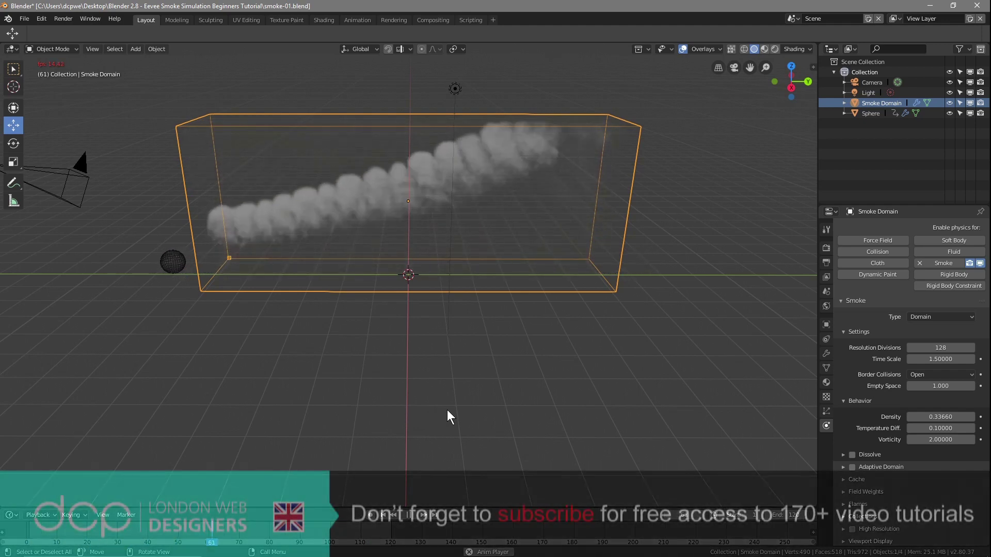
pyautogui.moveTo(946, 417); pyautogui.dragTo(951, 416)
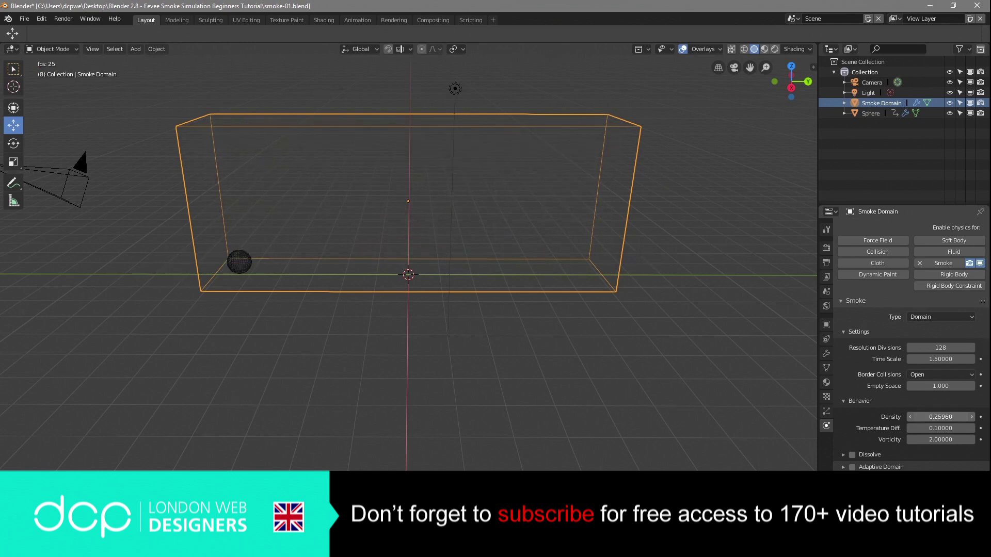
pyautogui.moveTo(951, 417); pyautogui.dragTo(949, 416)
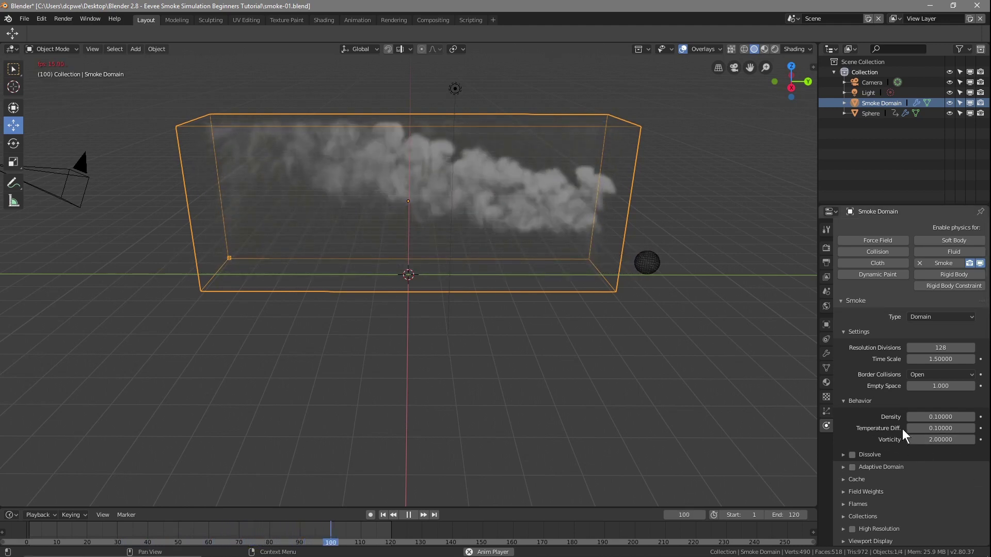
# - Try temperature differences of 0.008, -0.0798 and -0.2472 on the smoke domain, and settle on -0.1606
pyautogui.moveTo(940, 428); pyautogui.dragTo(924, 428)
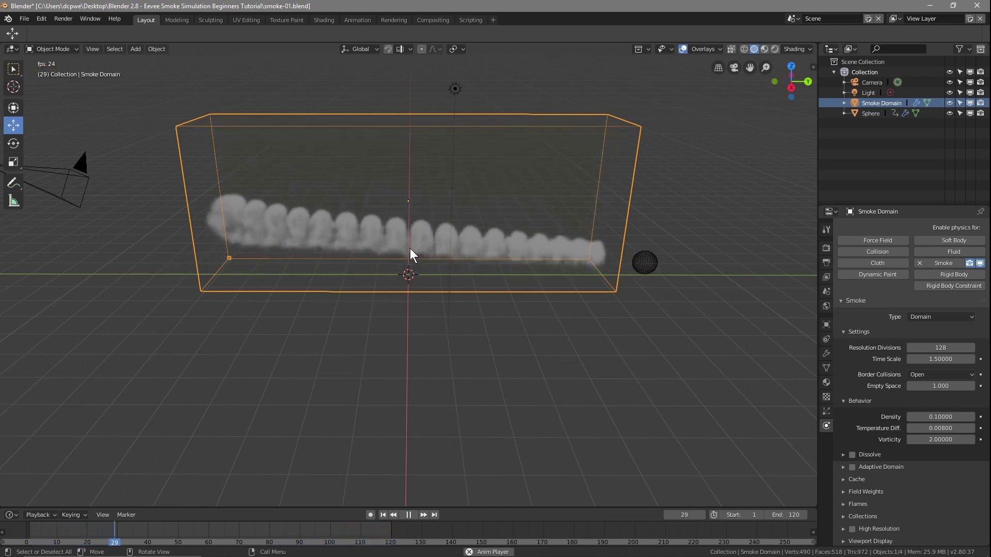
pyautogui.moveTo(937, 428); pyautogui.dragTo(932, 429)
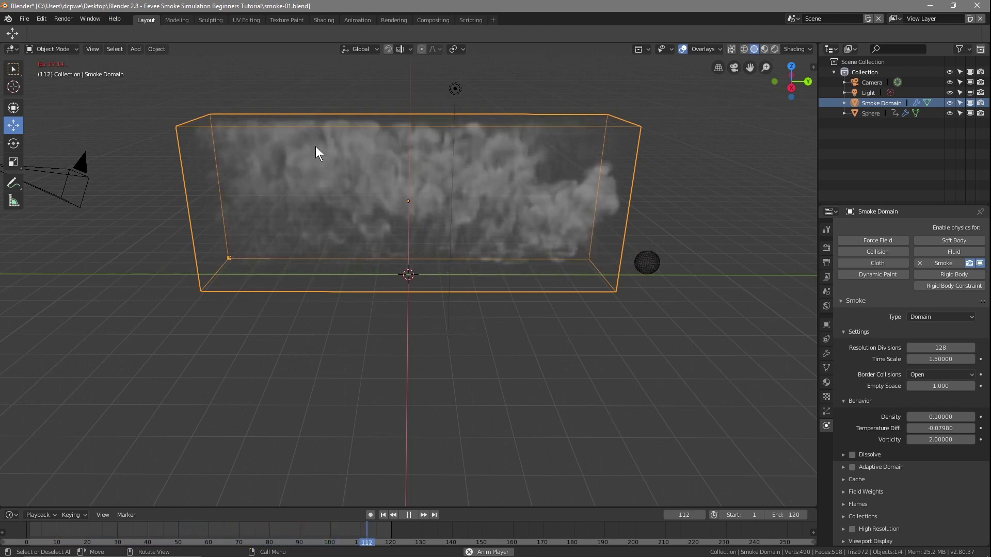
pyautogui.moveTo(929, 428); pyautogui.dragTo(914, 428)
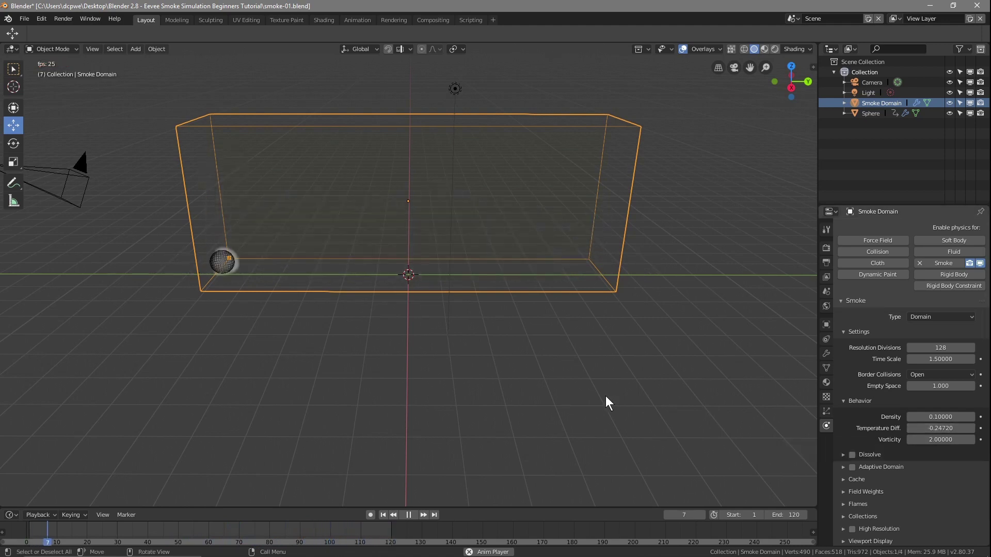
pyautogui.moveTo(949, 430); pyautogui.dragTo(924, 428)
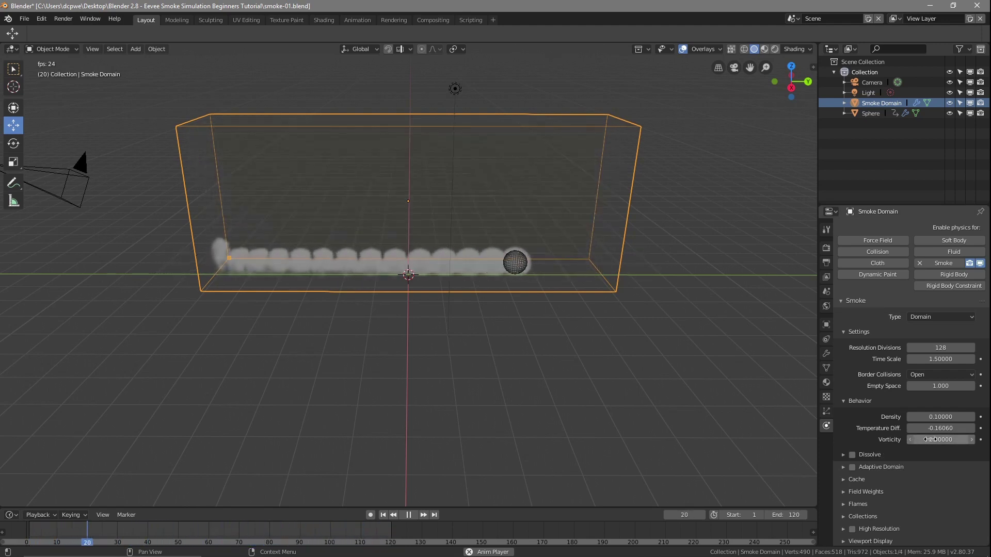
# - Try a vorticity of 4.0 on the smoke domain, set it to 3.1586, and replay from the first frame
pyautogui.moveTo(931, 439); pyautogui.dragTo(935, 439)
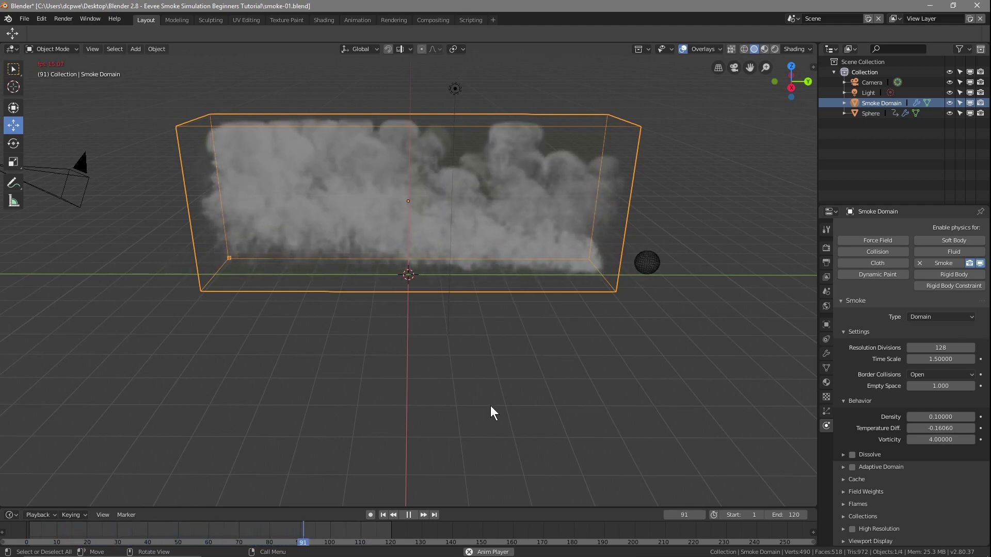
pyautogui.moveTo(954, 440); pyautogui.dragTo(909, 439)
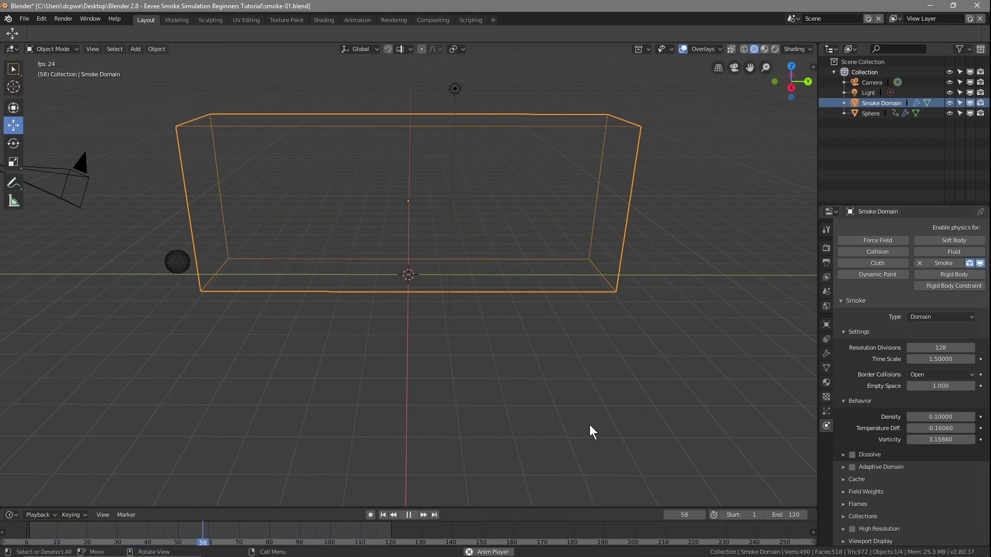
pyautogui.click(382, 515)
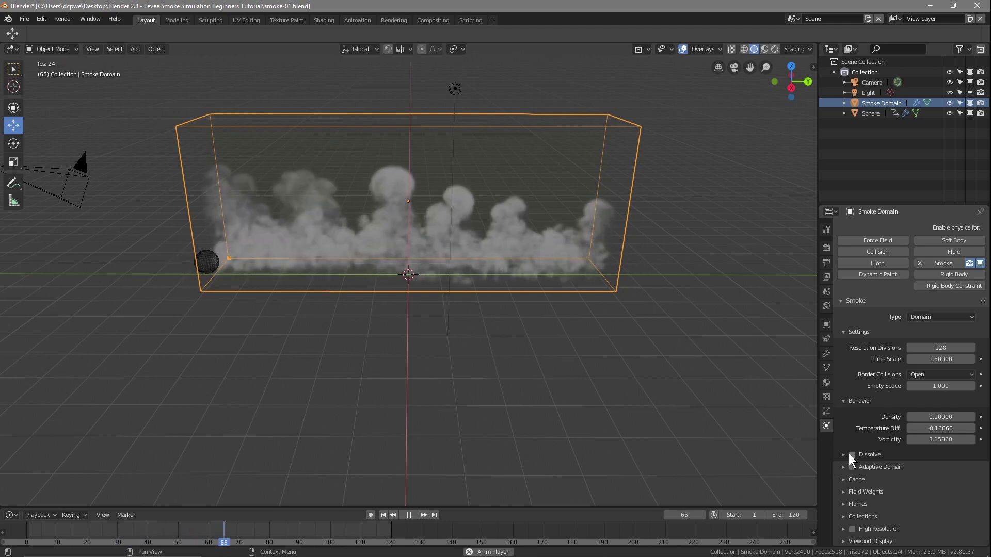
# - Enable dissolve on the smoke domain with a time of 70, try it with Slow off, and turn Slow back on
pyautogui.click(851, 455)
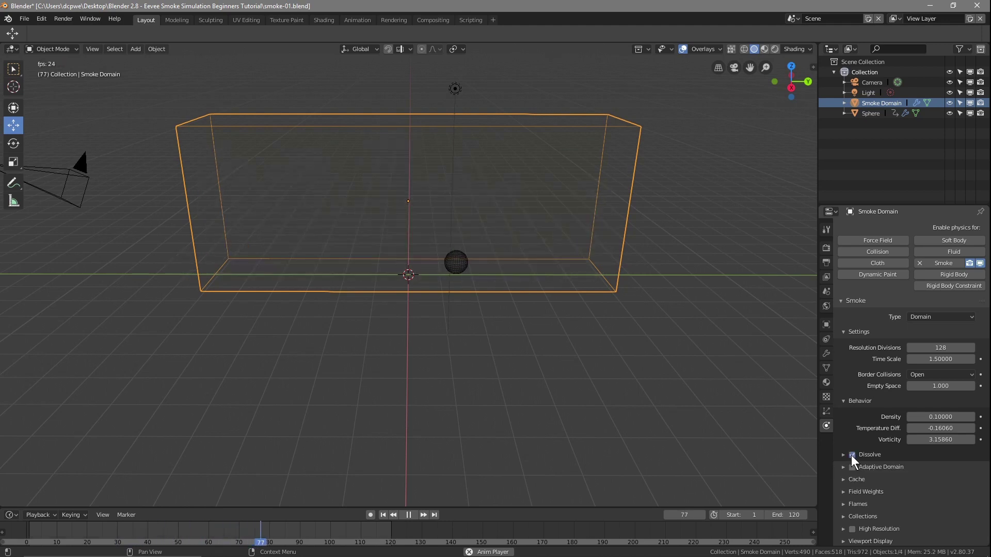
pyautogui.click(845, 454)
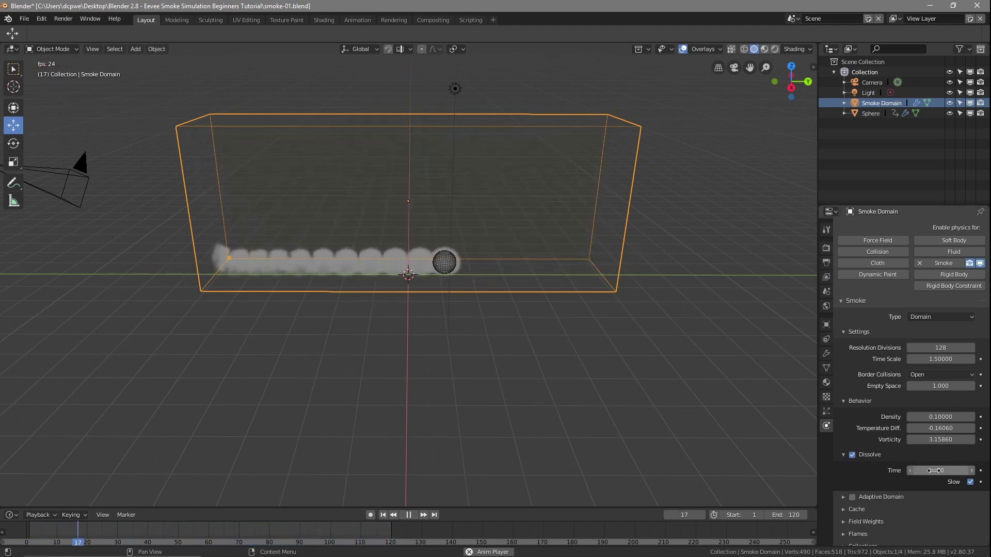
pyautogui.click(970, 482)
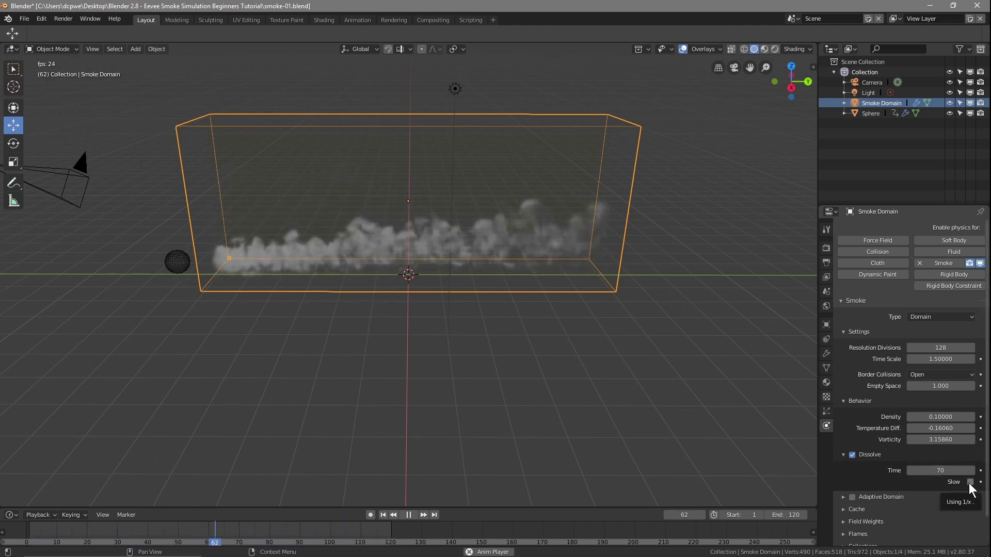
pyautogui.click(970, 482)
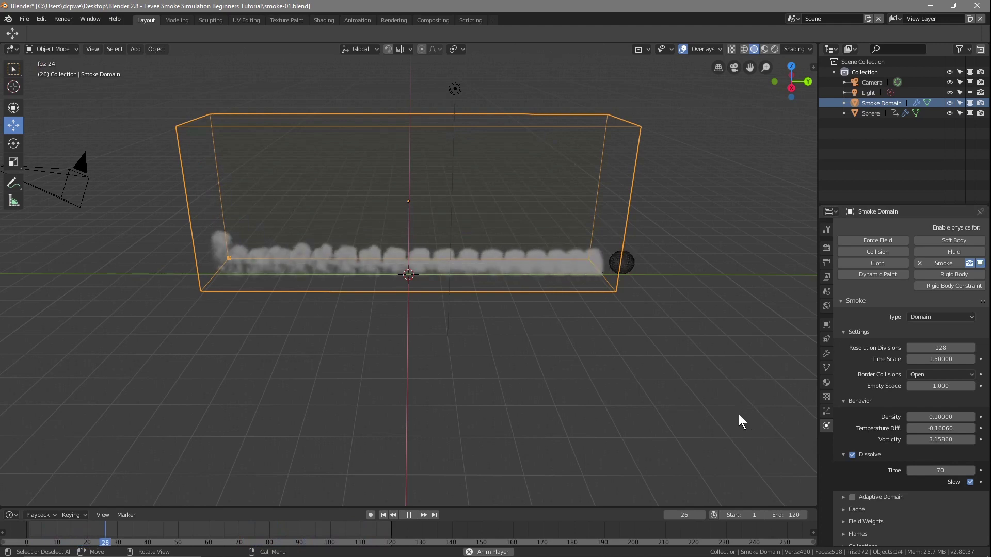
# - Return to the first frame, select the sphere emitter, and play the smoke animation up to frame 45
pyautogui.click(408, 515)
pyautogui.click(382, 515)
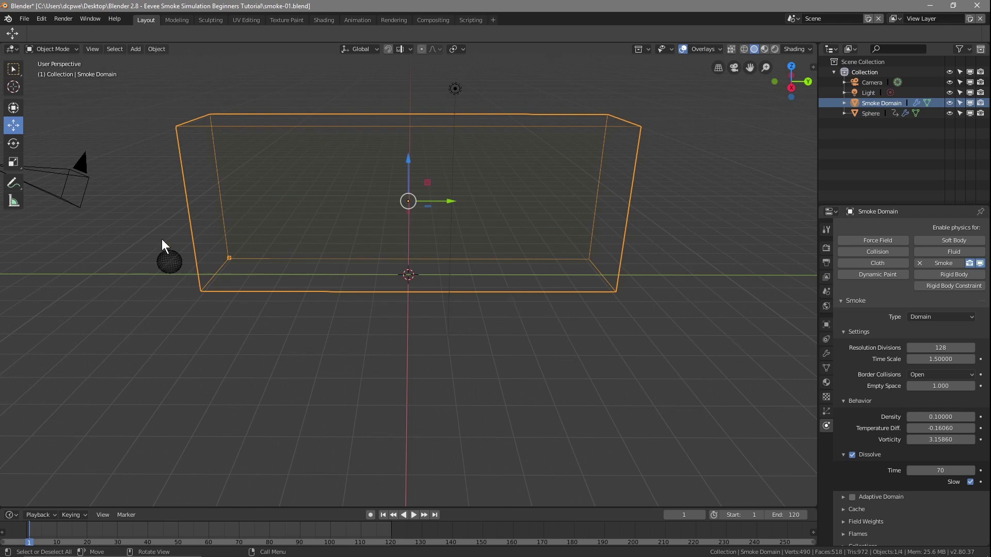
pyautogui.click(162, 264)
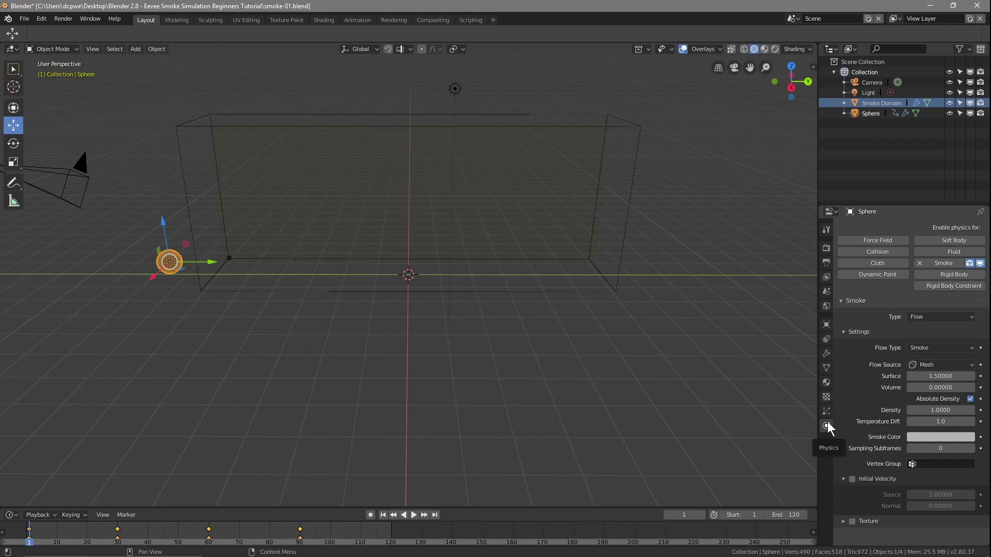
pyautogui.click(410, 515)
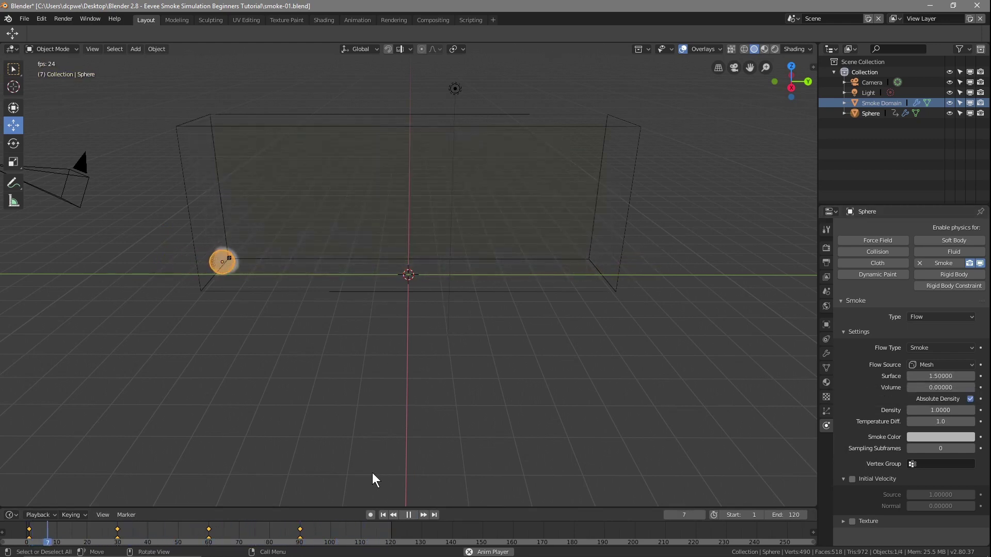
pyautogui.click(408, 515)
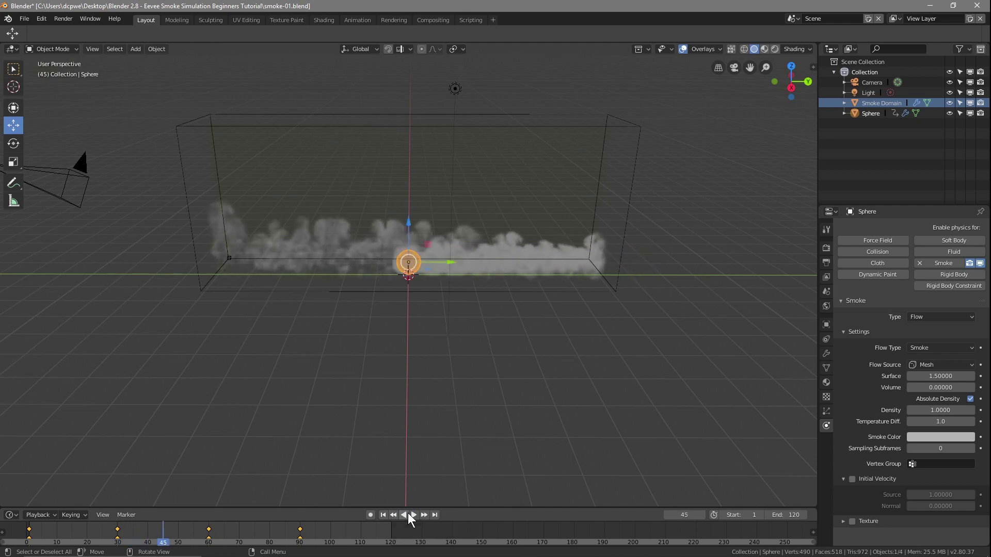
# - Go to frame 12, try a flow surface of 4.999 on the sphere, and play the thicker smoke from the first frame
pyautogui.moveTo(162, 540); pyautogui.dragTo(64, 548)
pyautogui.scroll(4, 316, 254)
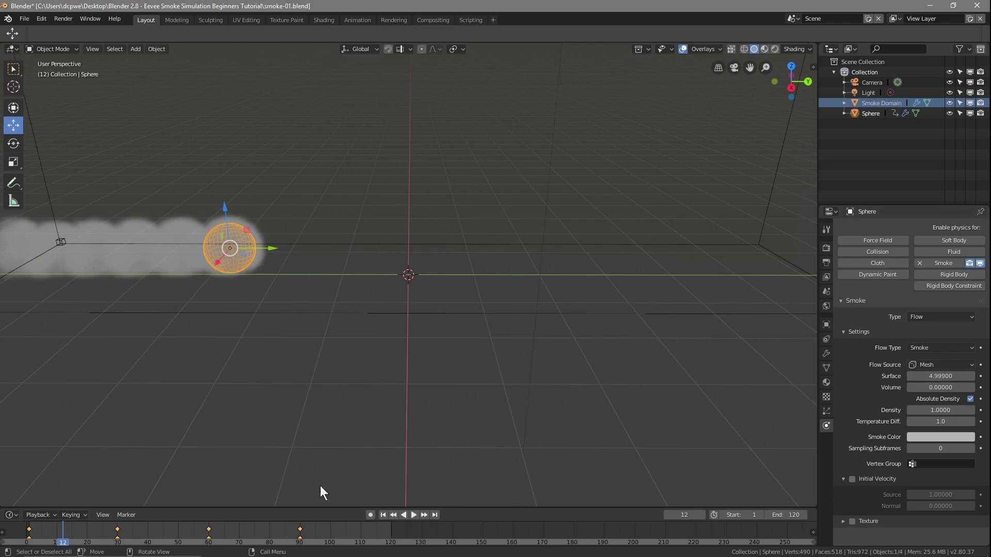
pyautogui.click(382, 515)
pyautogui.click(411, 515)
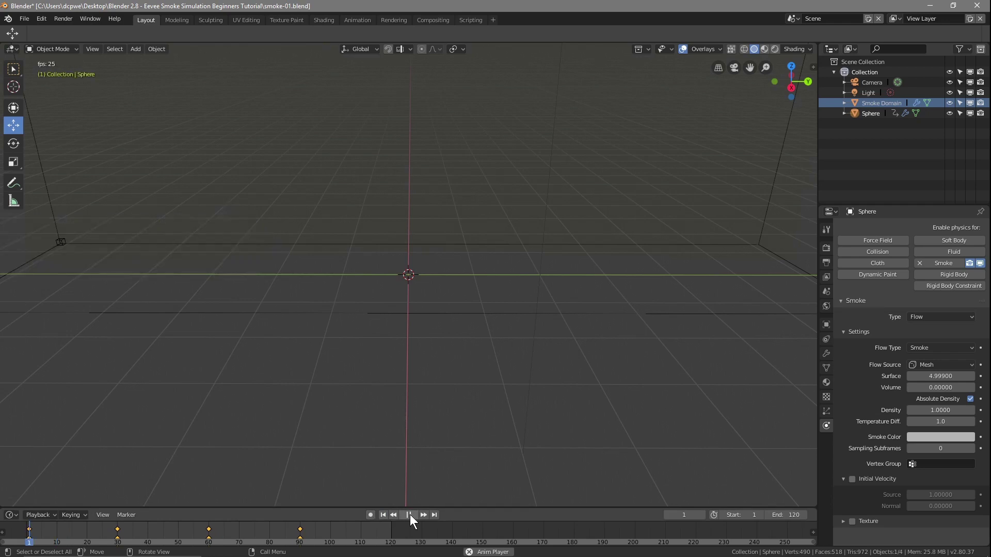
pyautogui.click(416, 514)
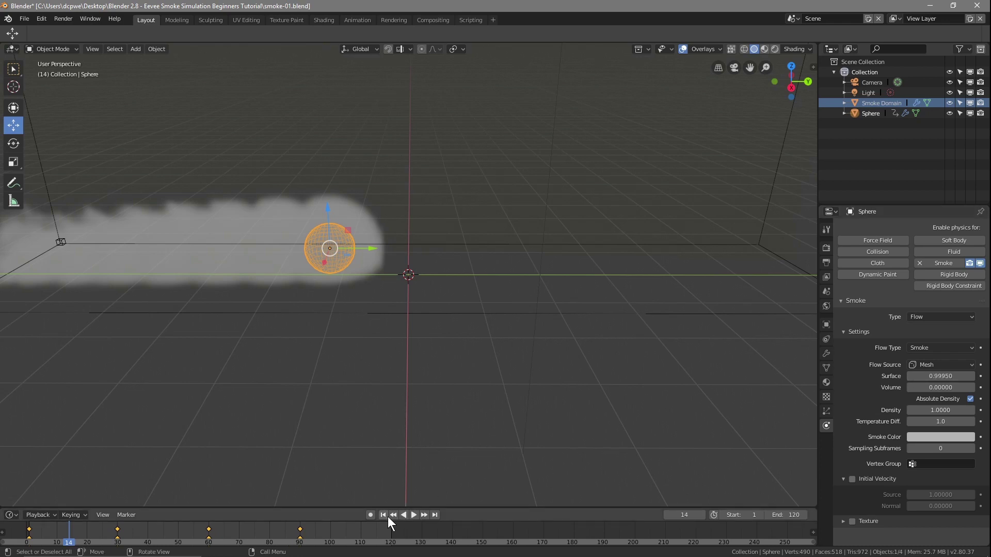
# - Try a flow surface of 0.9995 on the sphere and replay the smoke from the first frame
pyautogui.click(384, 515)
pyautogui.click(414, 515)
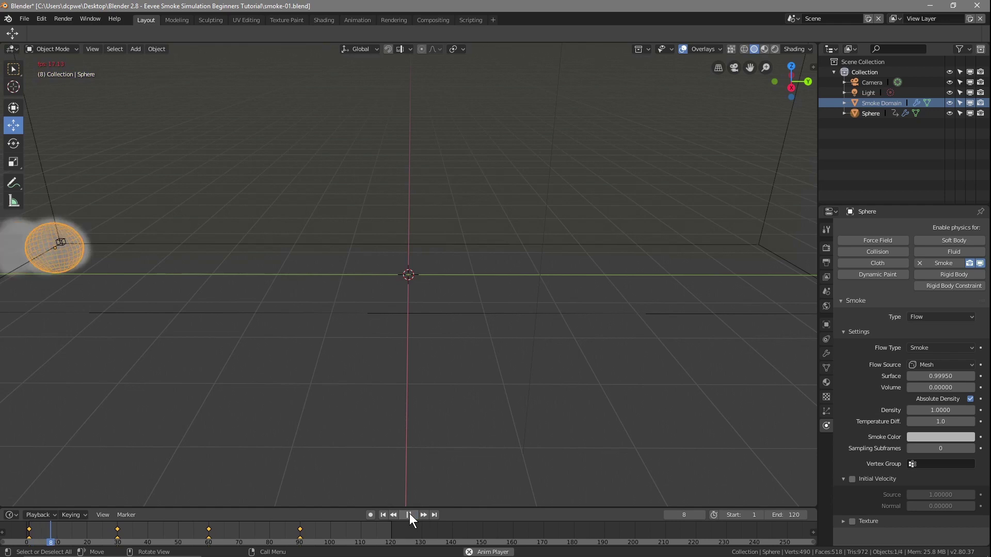
pyautogui.scroll(-2, 474, 401)
pyautogui.scroll(-2, 474, 401)
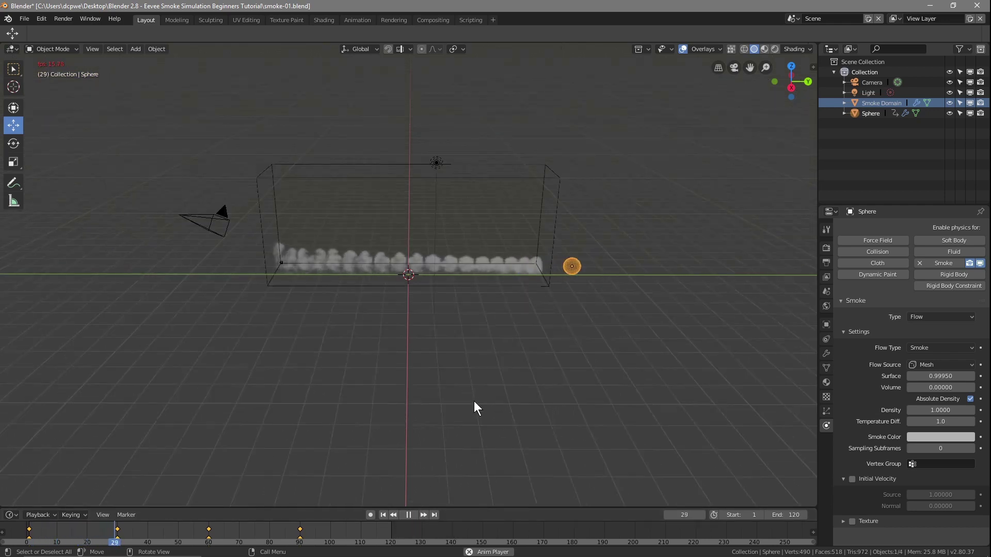
pyautogui.scroll(2, 473, 401)
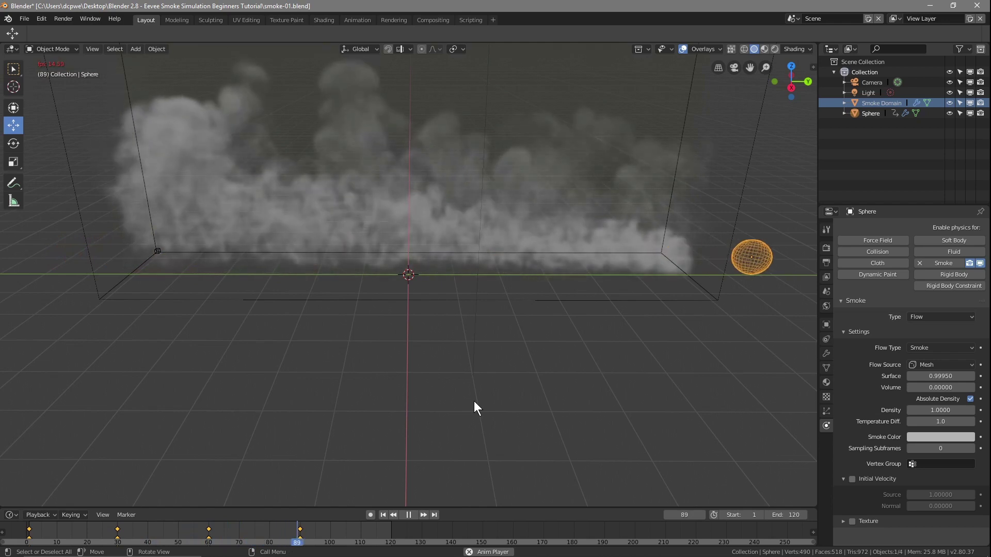
# - Set the sphere's flow surface to 5 and replay the smoke from the first frame
pyautogui.click(934, 376)
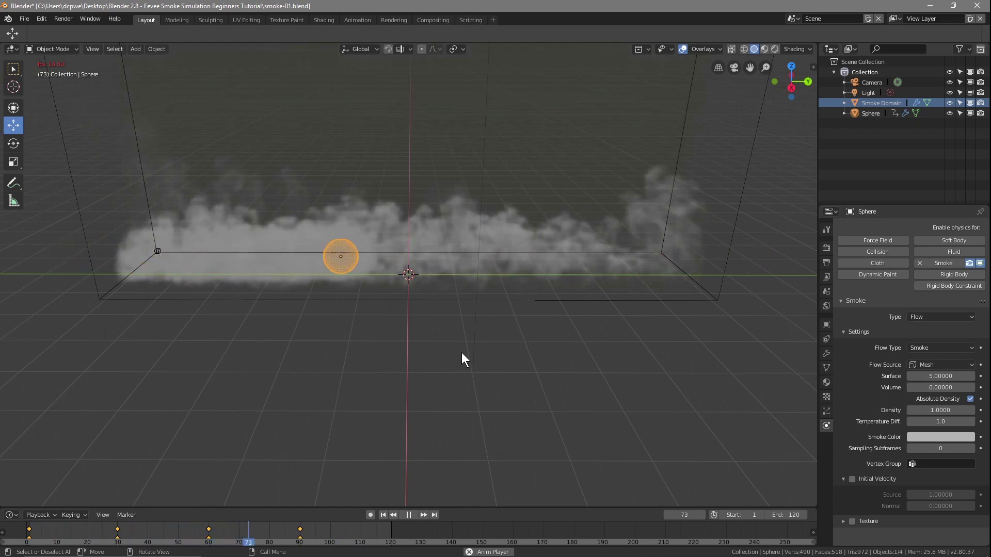
pyautogui.click(383, 515)
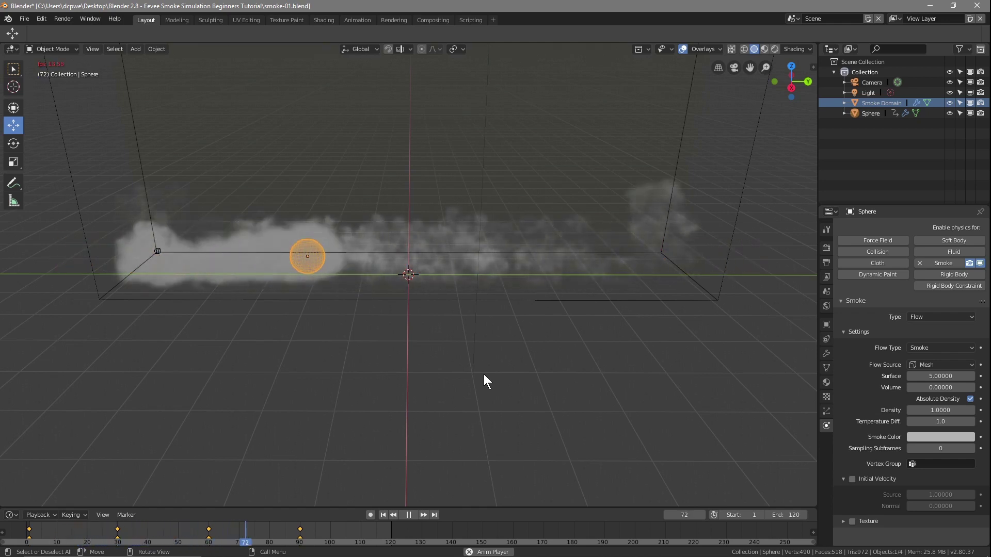
# - Set the sphere's flow surface to 2 and its flow volume to 1
pyautogui.moveTo(483, 374); pyautogui.dragTo(458, 358, button='middle')
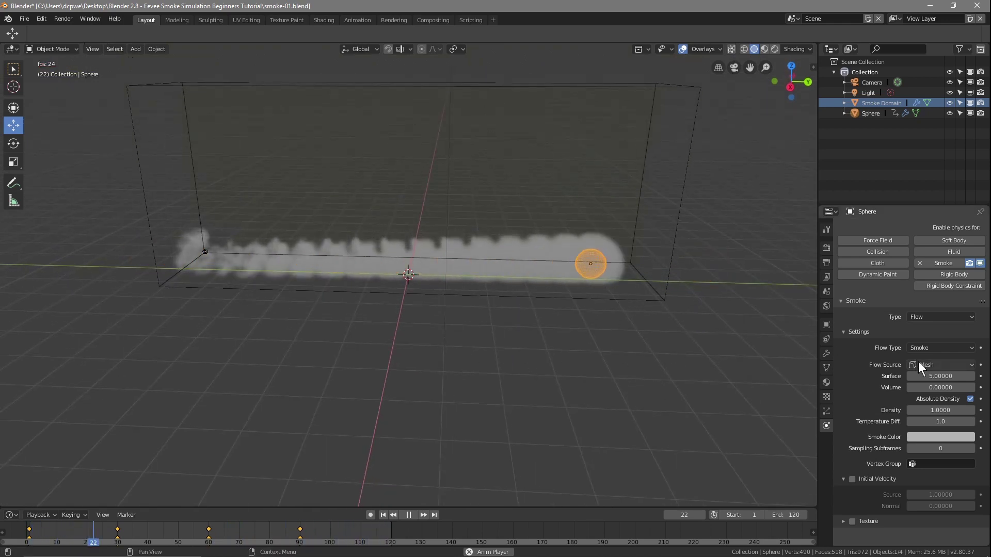
pyautogui.click(942, 376)
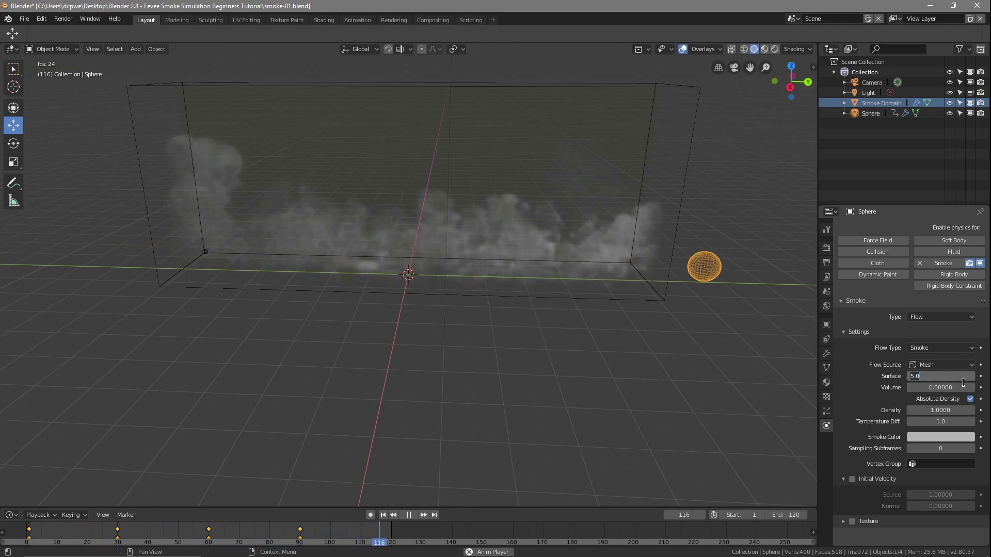
pyautogui.write('2')
pyautogui.press('Return')
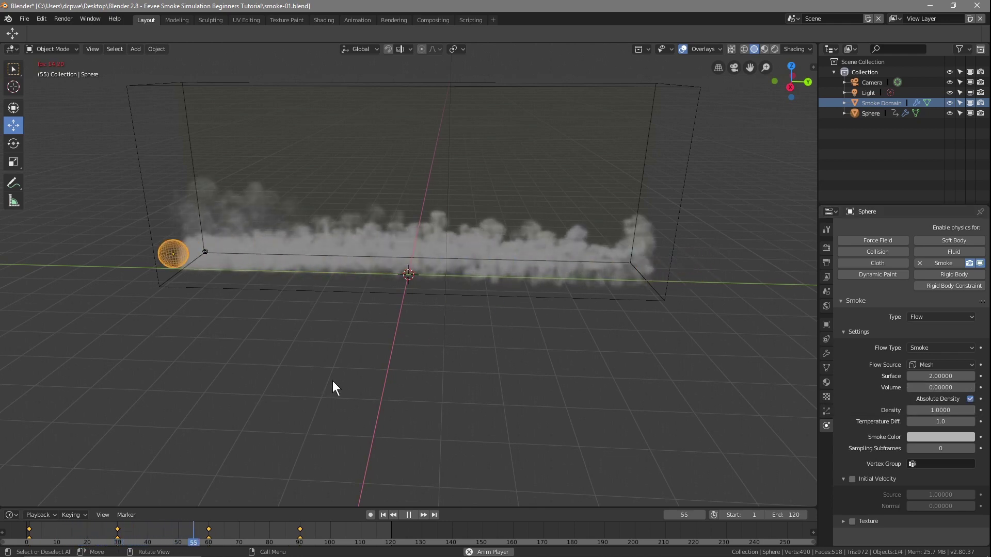
pyautogui.click(935, 387)
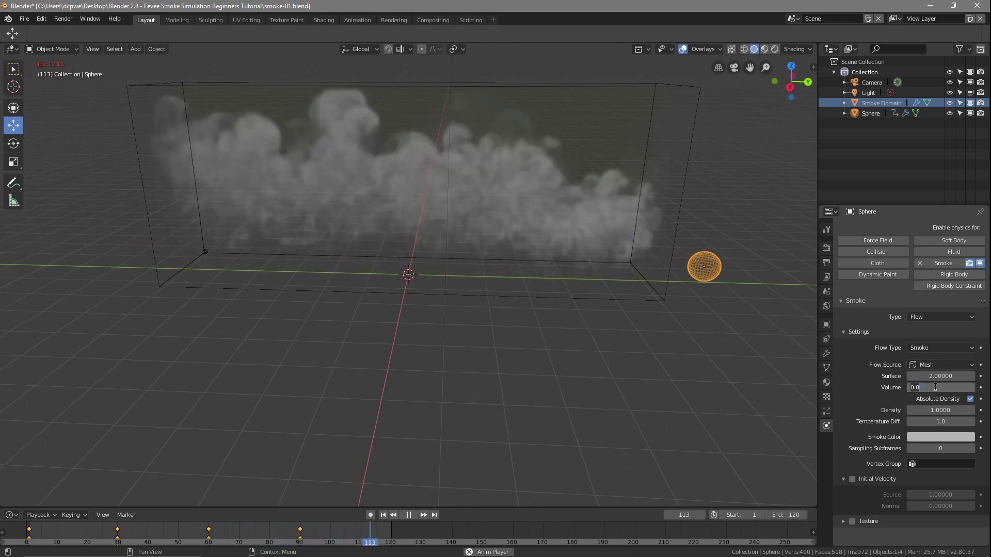
pyautogui.write('1')
pyautogui.press('Return')
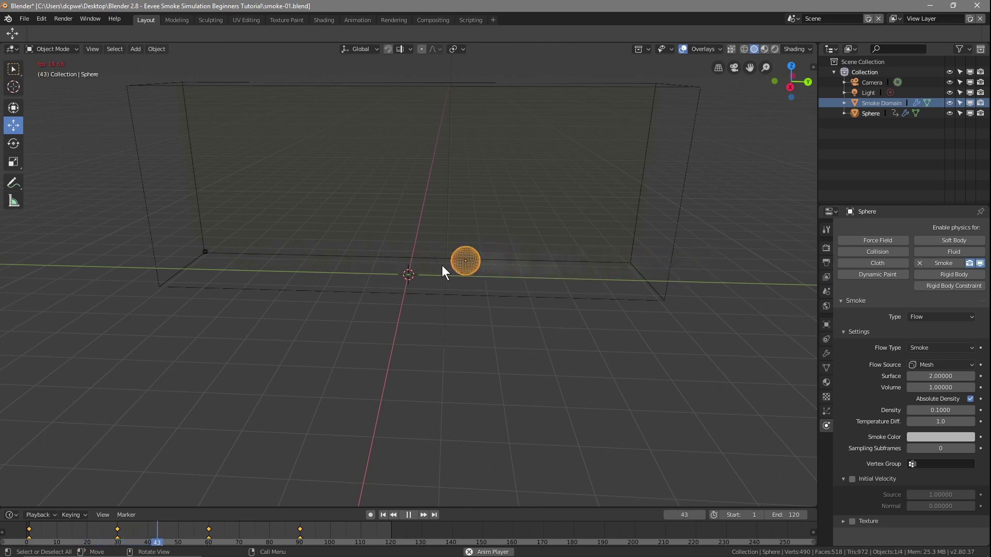
# - Raise the sphere's smoke density gradually through 0.15 and 0.3 up to 1
pyautogui.click(970, 410)
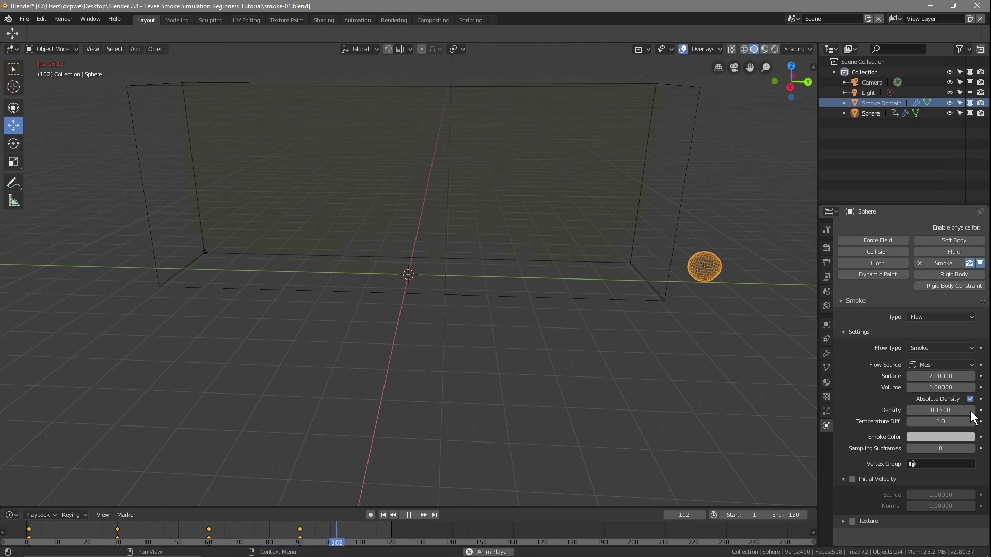
pyautogui.click(971, 411)
pyautogui.click(971, 411)
pyautogui.click(971, 411)
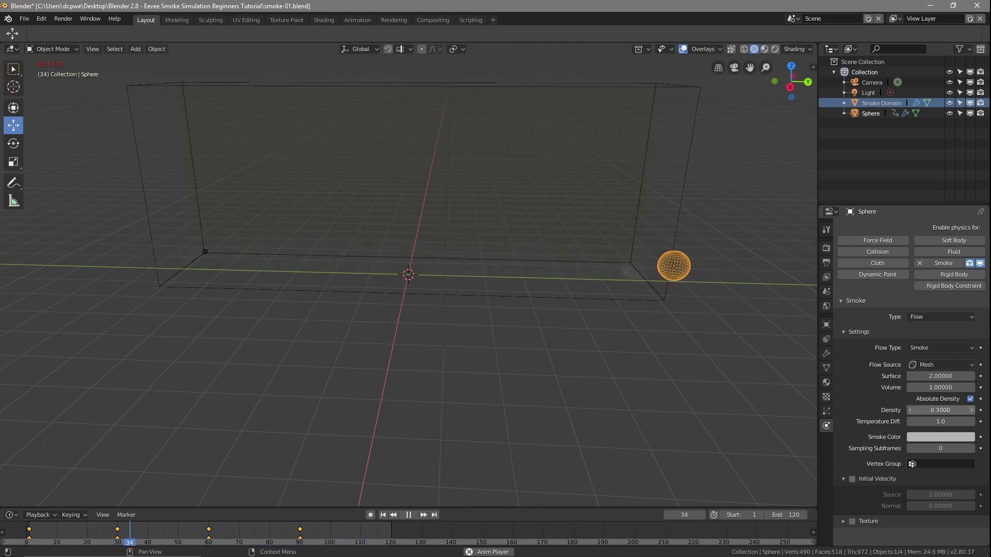
pyautogui.click(971, 411)
pyautogui.click(971, 411)
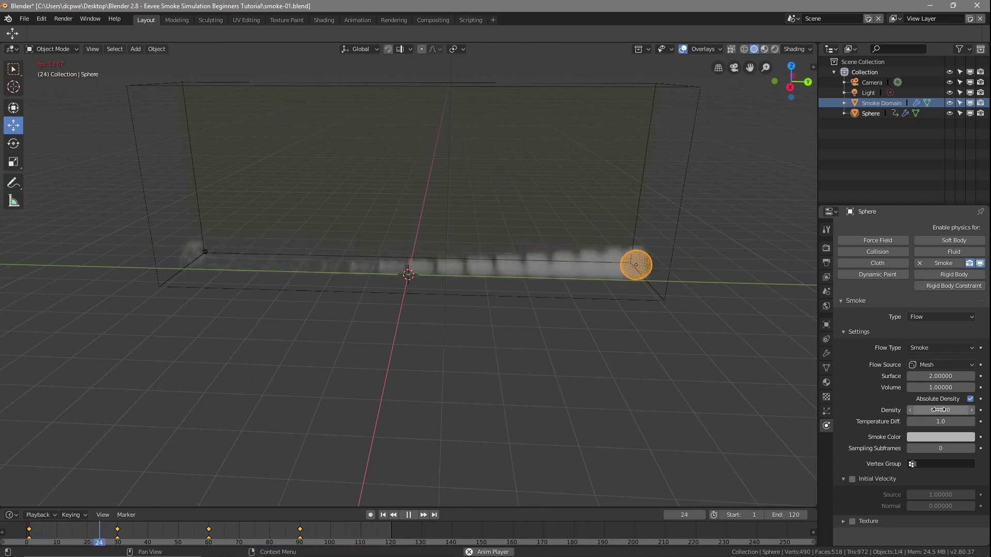
pyautogui.moveTo(938, 410); pyautogui.dragTo(970, 409)
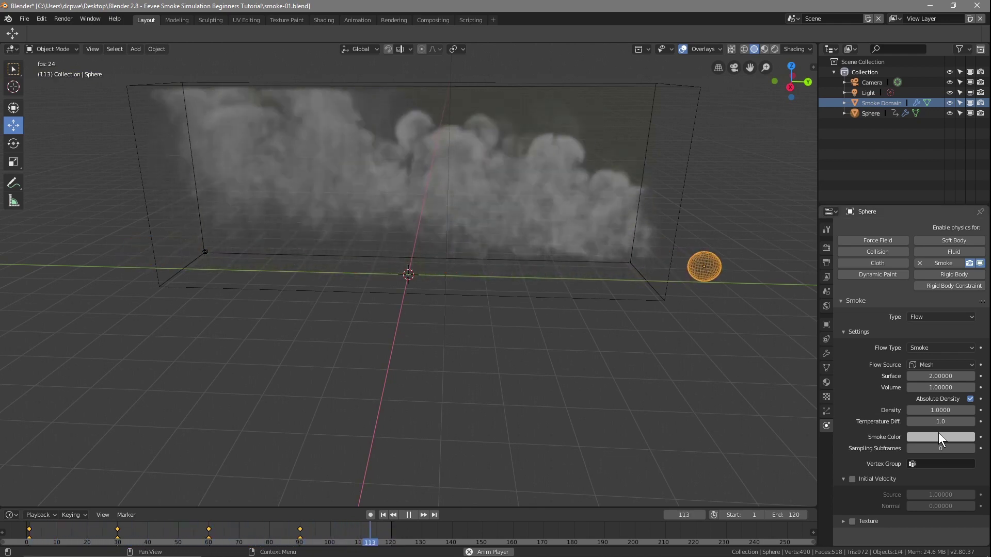
# - Try temperature differences of -1, -10, 0.5 and 0 on the sphere's smoke flow, ending back at 1
pyautogui.moveTo(940, 421); pyautogui.dragTo(877, 422)
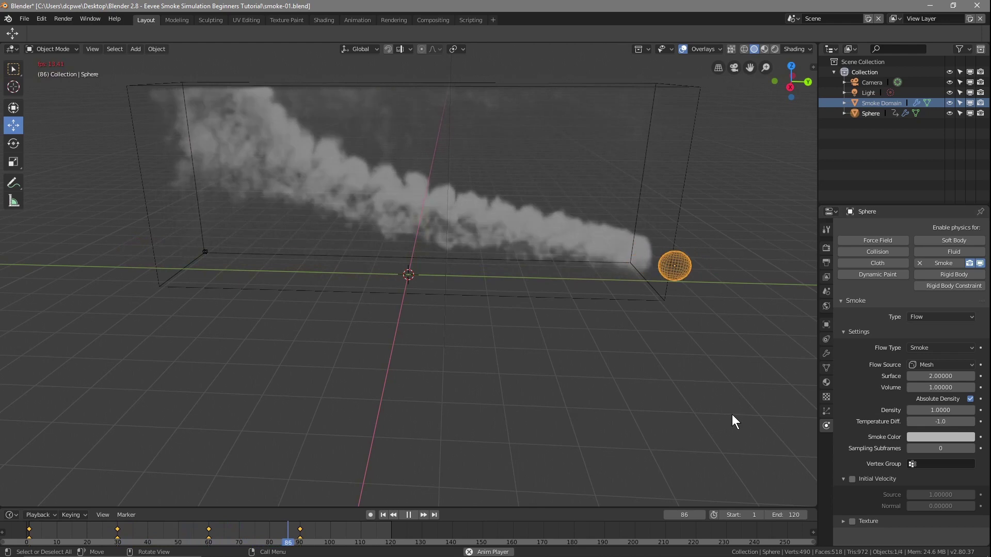
pyautogui.moveTo(940, 422); pyautogui.dragTo(893, 422)
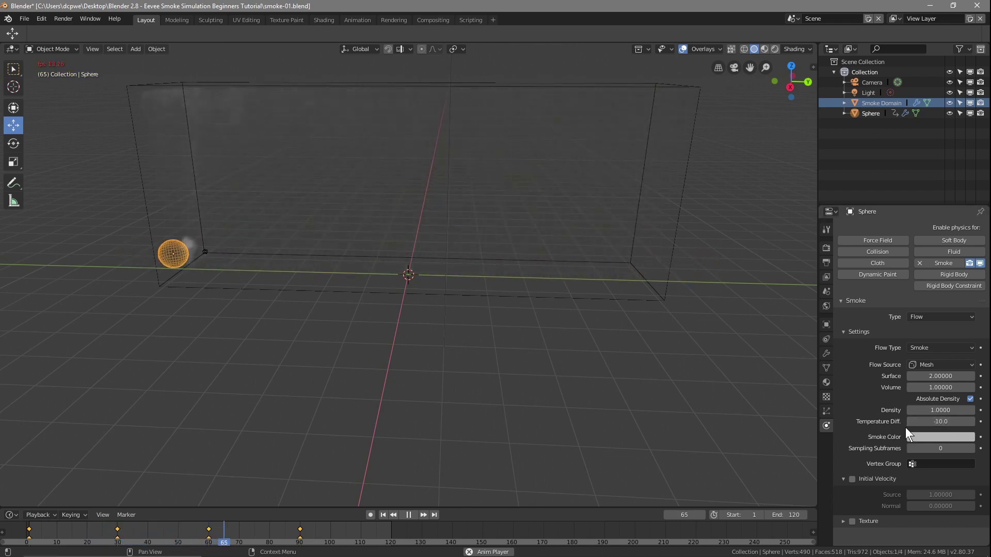
pyautogui.moveTo(937, 428); pyautogui.dragTo(976, 429)
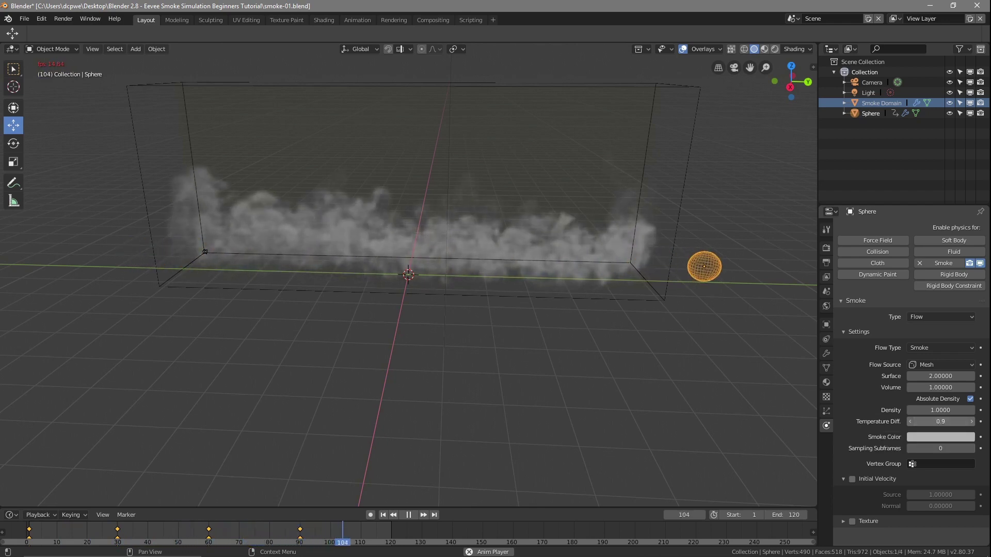
pyautogui.moveTo(940, 422); pyautogui.dragTo(926, 421)
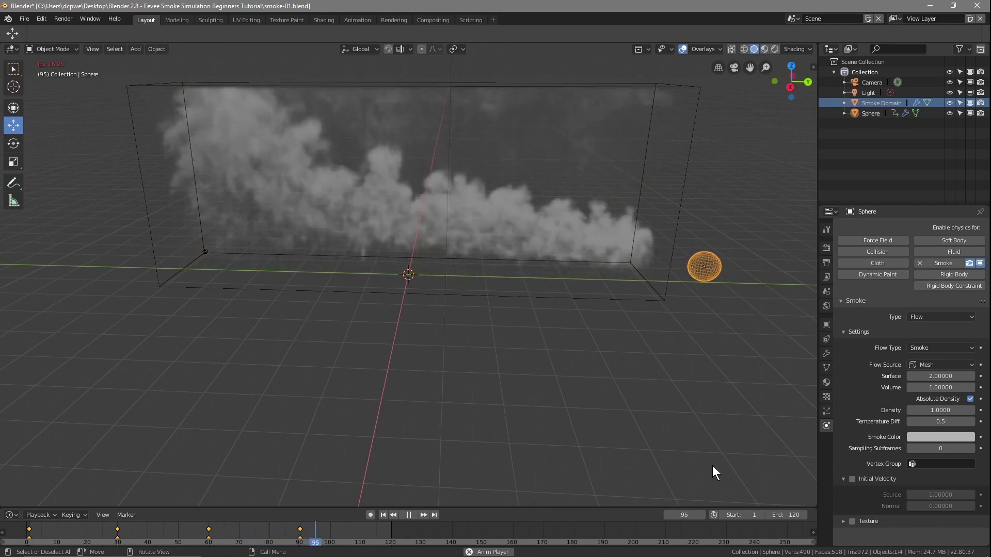
pyautogui.moveTo(933, 421); pyautogui.dragTo(923, 421)
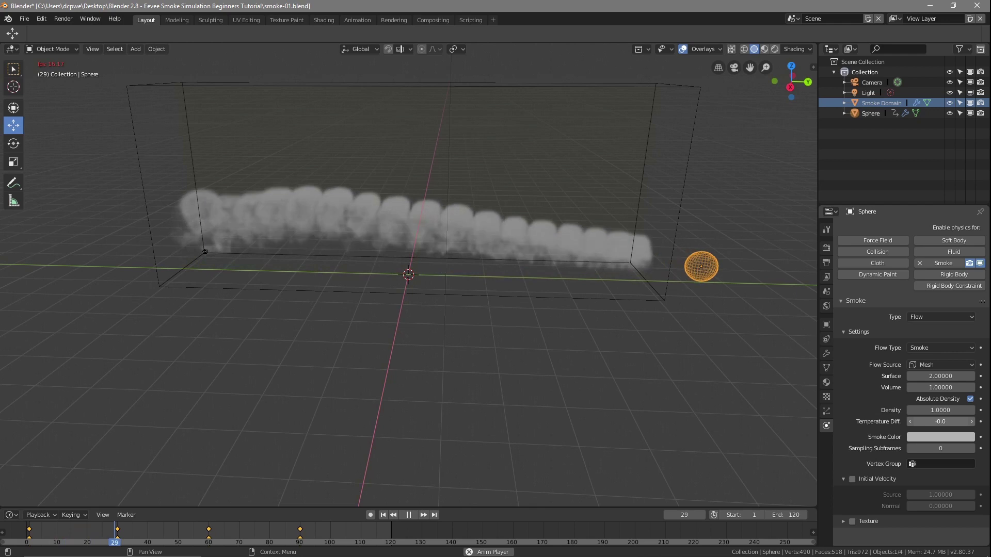
pyautogui.moveTo(933, 421); pyautogui.dragTo(955, 421)
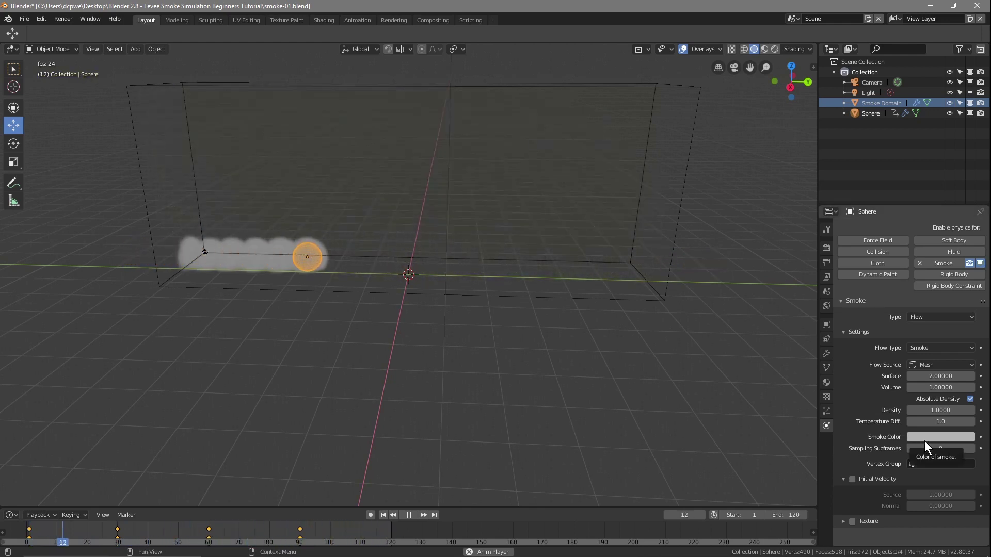
pyautogui.click(826, 230)
pyautogui.click(826, 247)
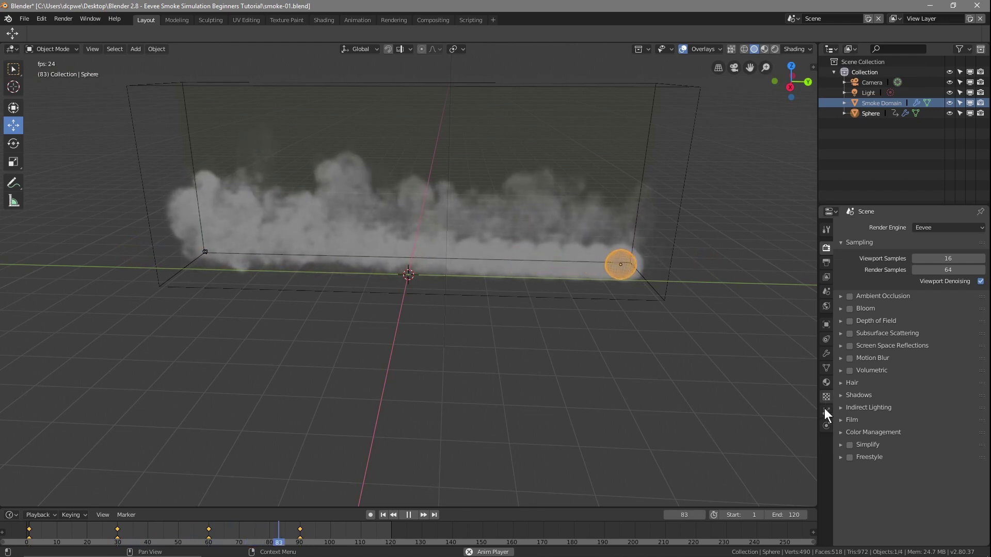
pyautogui.click(824, 424)
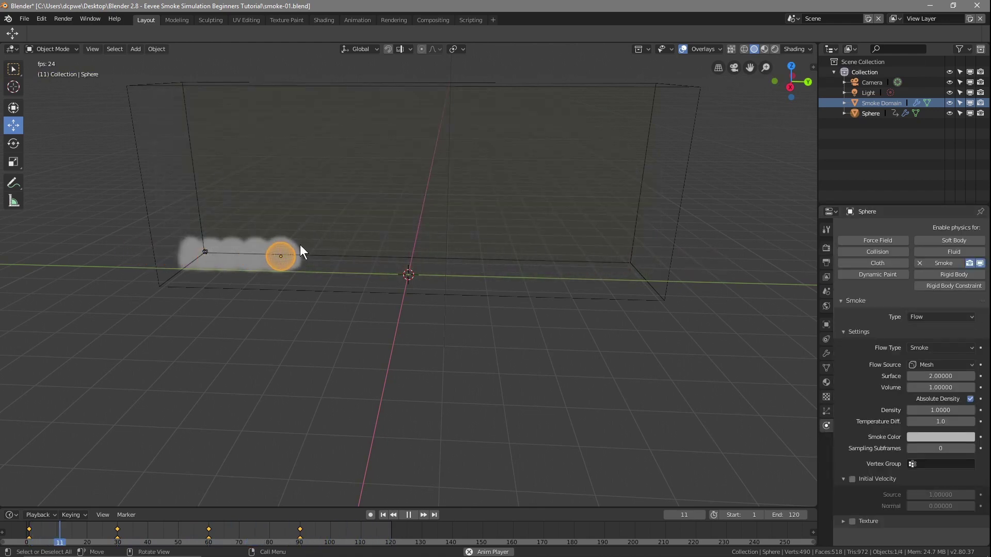
# - Save the current scene file
pyautogui.click(24, 19)
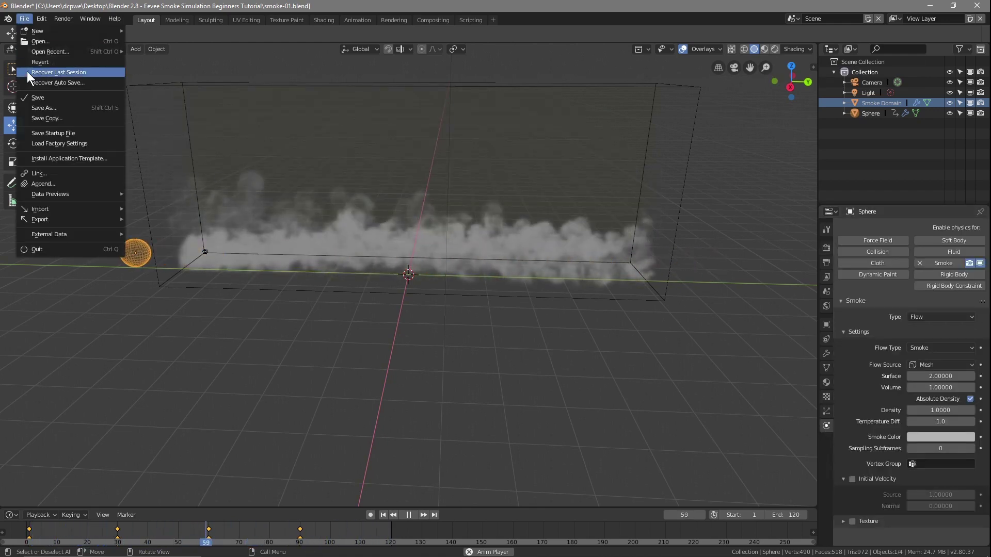
pyautogui.click(27, 98)
# - Try an initial velocity on the sphere with source -0.6535 and normal -0.411, replay the smoke from the first frame, and disable it
pyautogui.moveTo(412, 350)
pyautogui.mouseDown(button='middle')
pyautogui.moveTo(417, 361)
pyautogui.moveTo(416, 340)
pyautogui.mouseUp(button='middle')
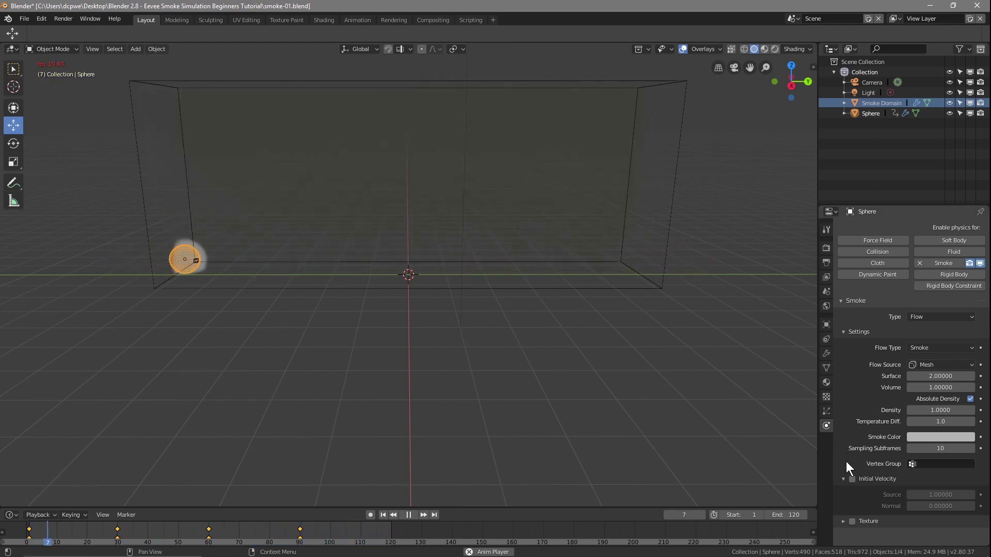
pyautogui.click(851, 478)
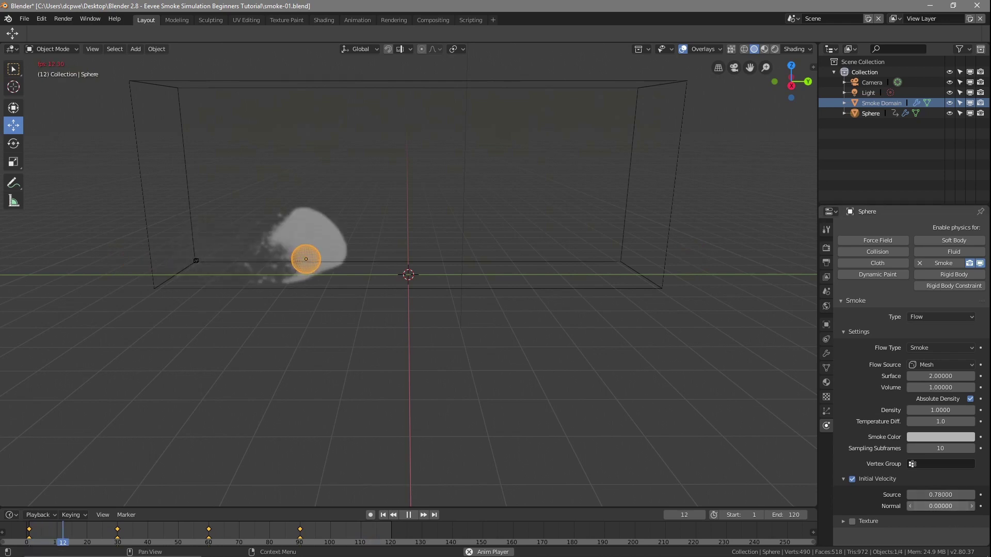
pyautogui.moveTo(928, 506); pyautogui.dragTo(927, 506)
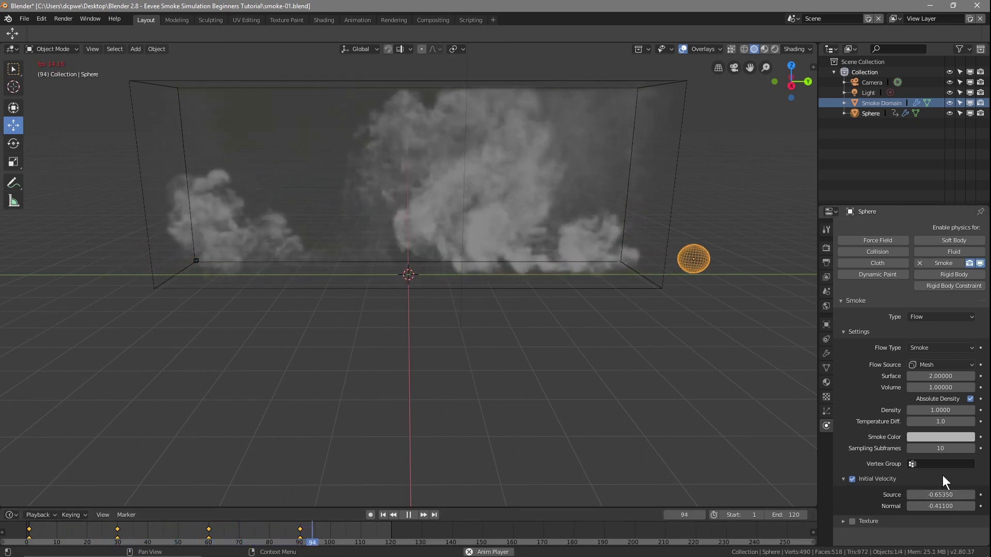
pyautogui.click(383, 515)
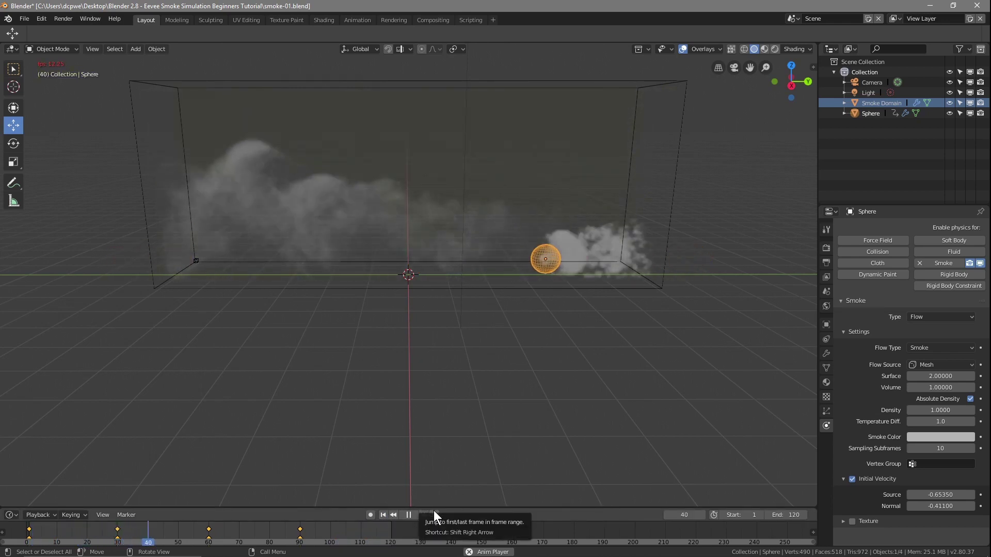
pyautogui.click(852, 478)
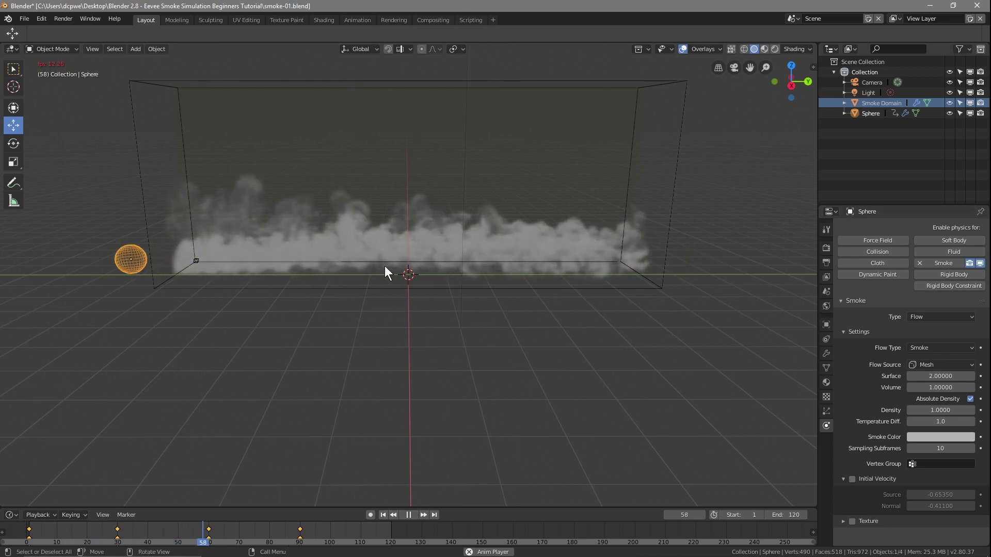
# - Stop the smoke playback and return to the first frame
pyautogui.moveTo(363, 365); pyautogui.dragTo(316, 358, button='middle')
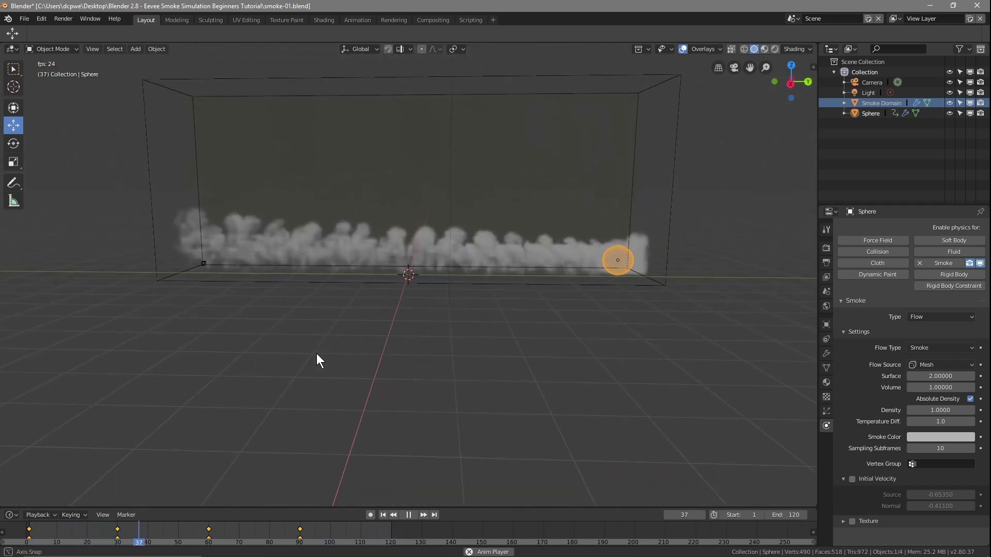
pyautogui.click(406, 514)
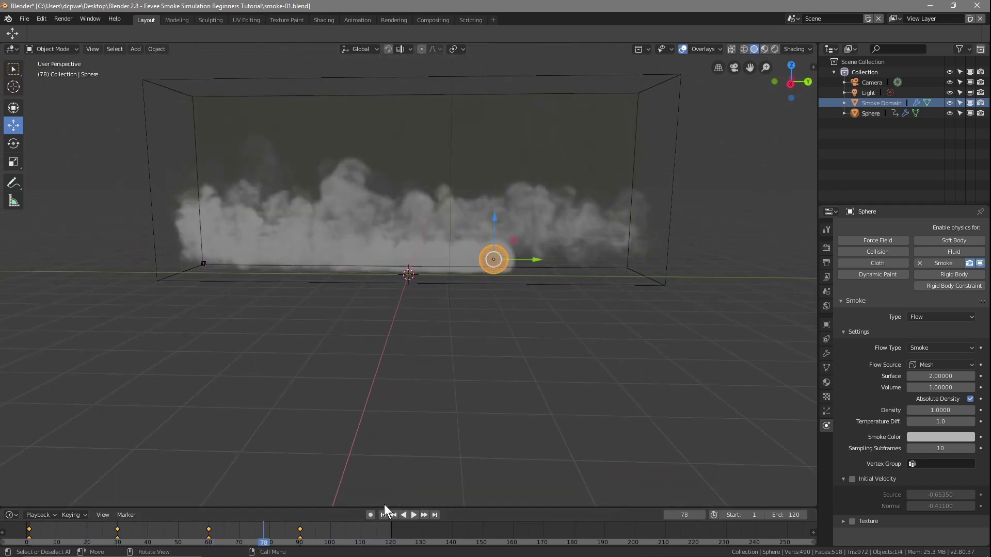
pyautogui.click(383, 514)
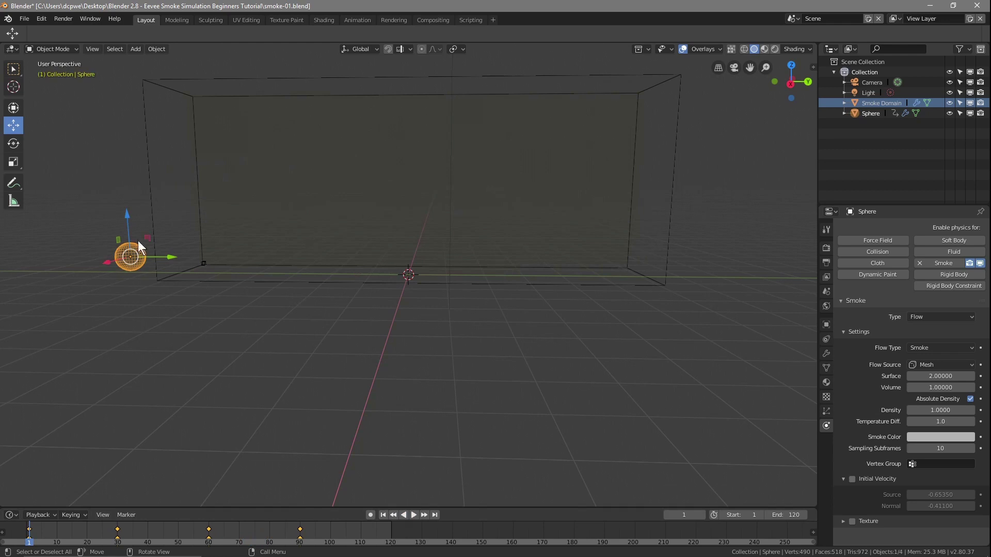
pyautogui.moveTo(444, 334); pyautogui.dragTo(448, 338, button='middle')
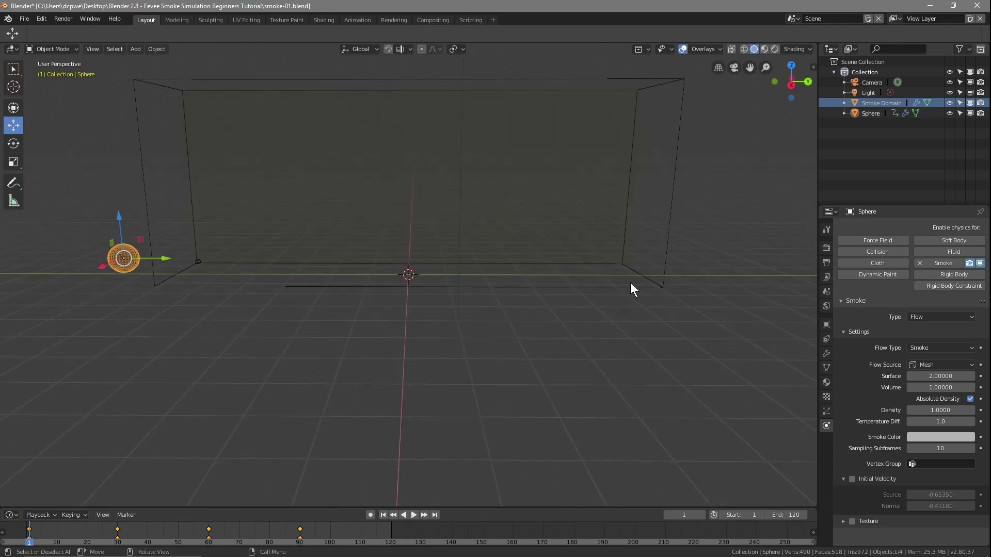
# - Select the smoke domain and assign Principled Volume as the surface shader of the Smoke Domain Material
pyautogui.click(664, 248)
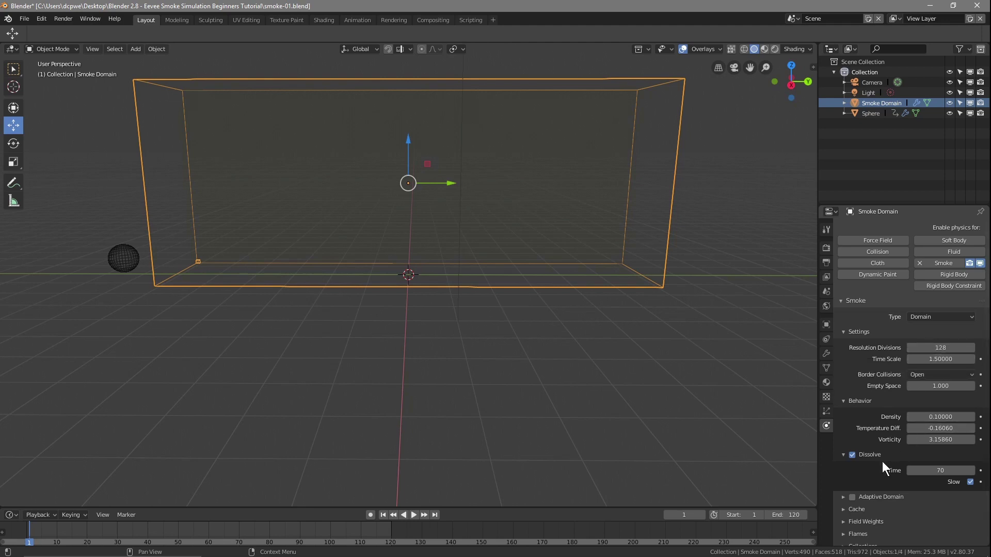
pyautogui.scroll(-2, 874, 480)
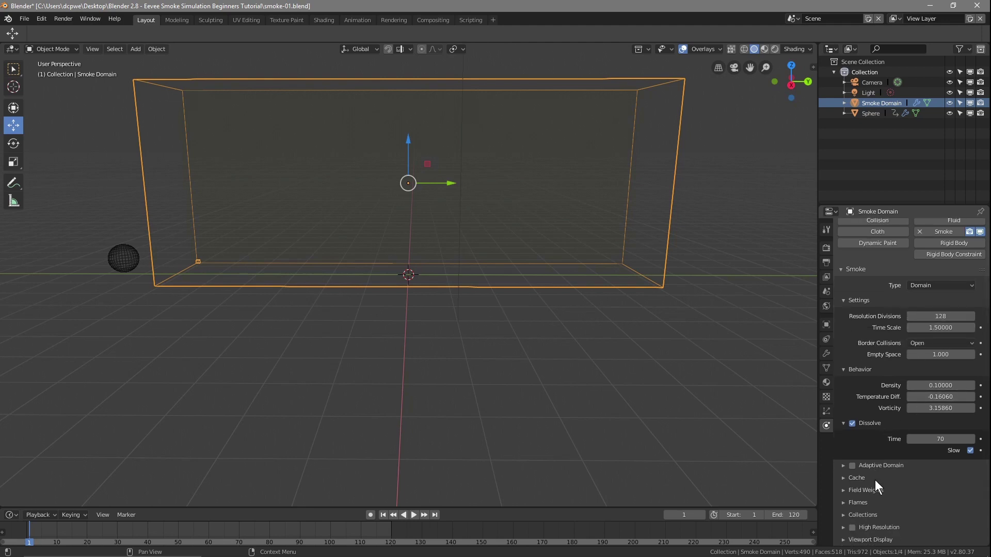
pyautogui.click(826, 397)
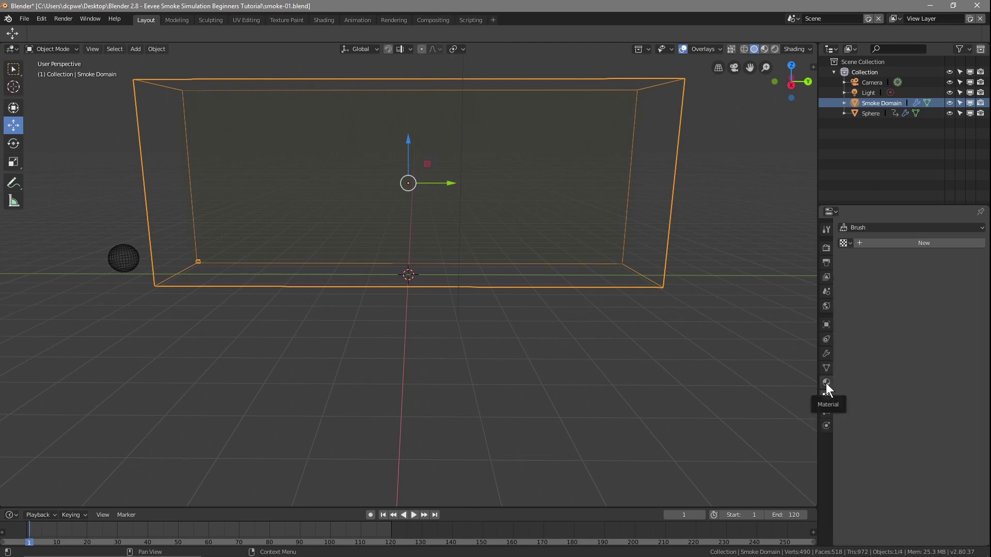
pyautogui.click(826, 384)
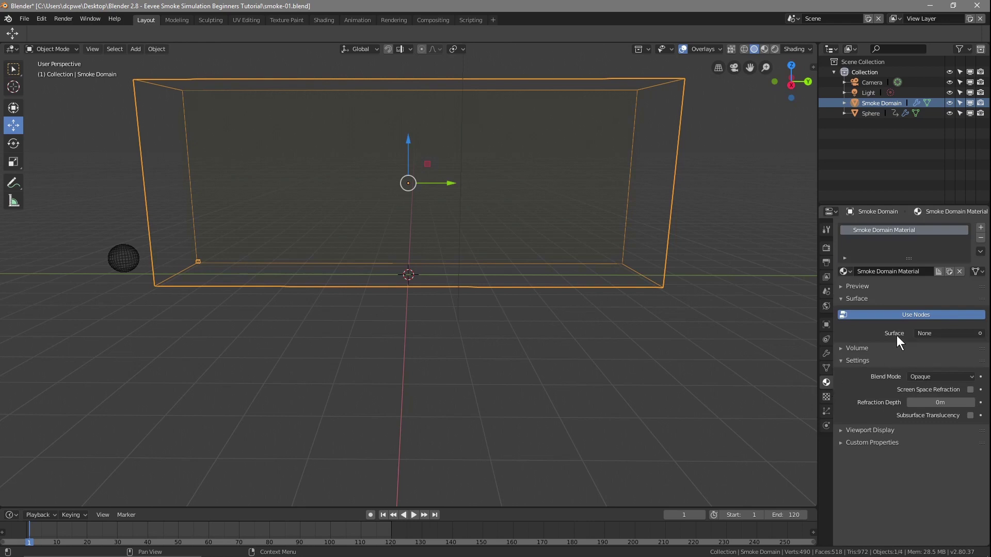
pyautogui.click(941, 332)
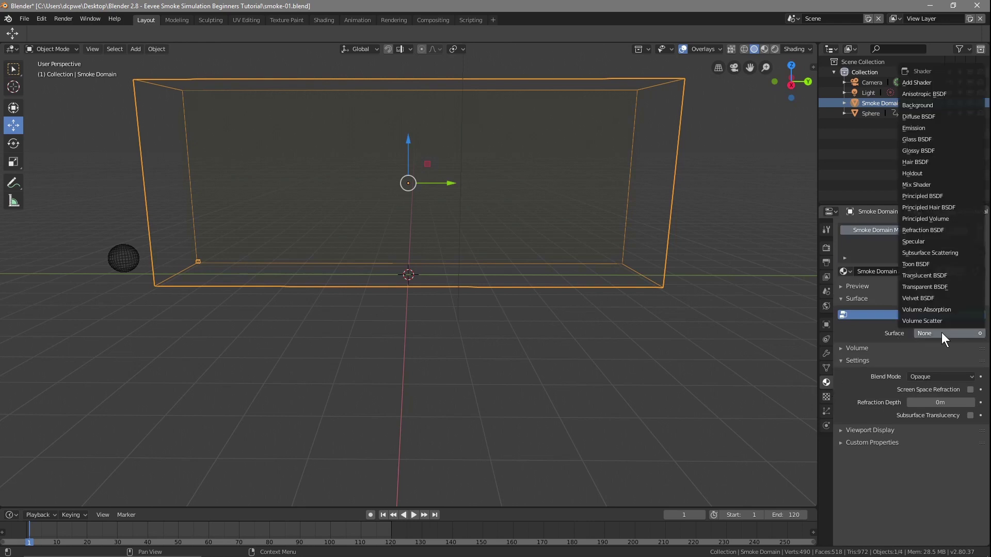
pyautogui.click(934, 217)
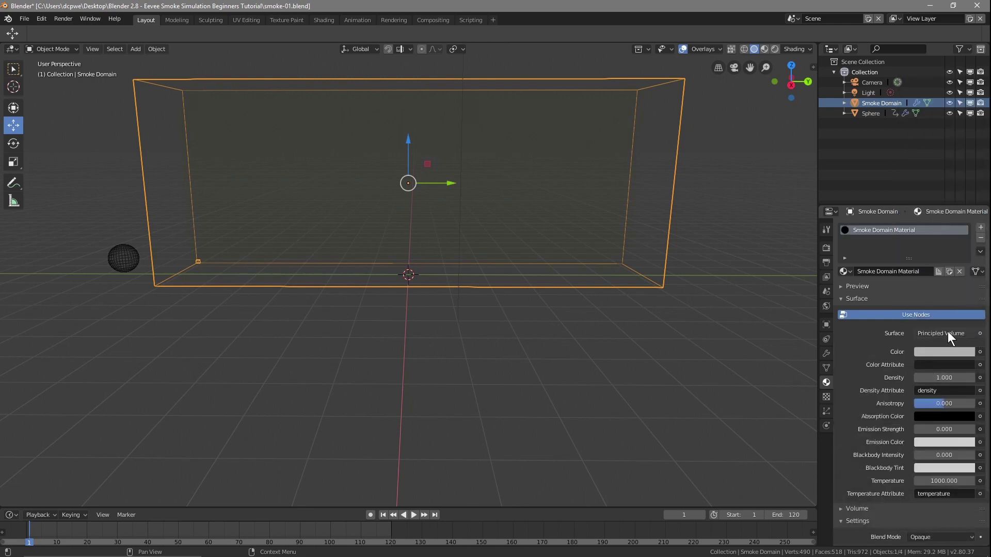
# - Enable volumetric rendering in the scene's Eevee render settings and expand its options
pyautogui.click(824, 250)
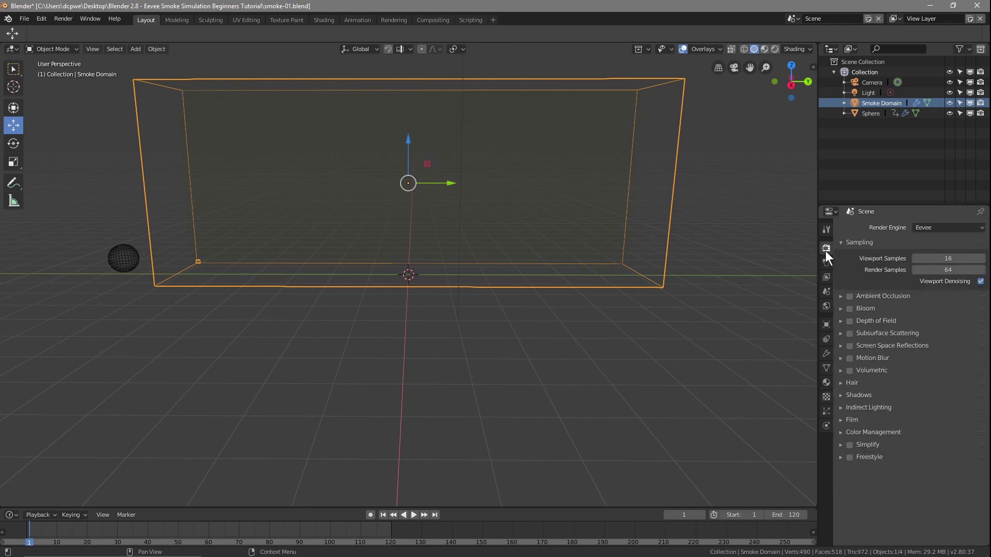
pyautogui.click(844, 370)
pyautogui.click(848, 371)
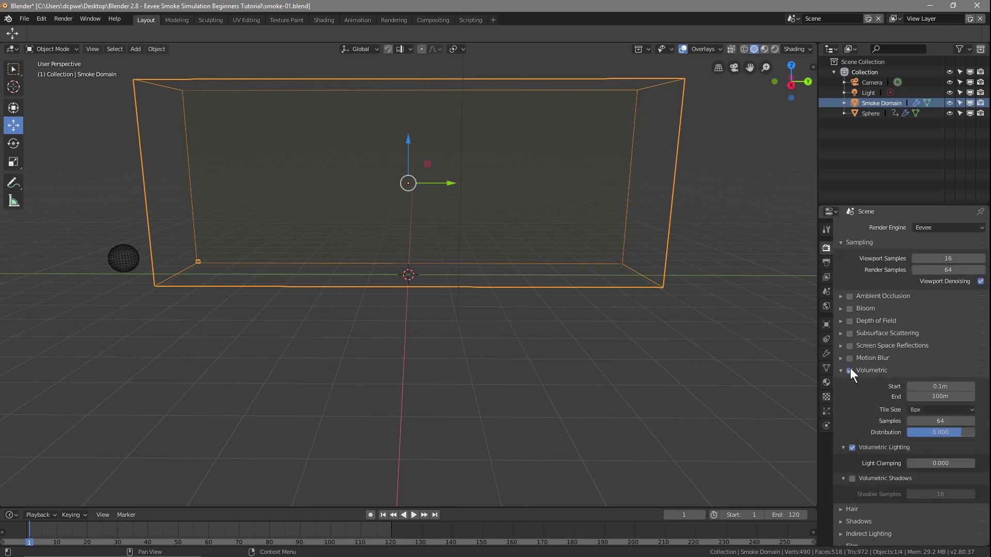
# - Play the smoke in rendered viewport shading and darken the world surface color to black
pyautogui.click(776, 49)
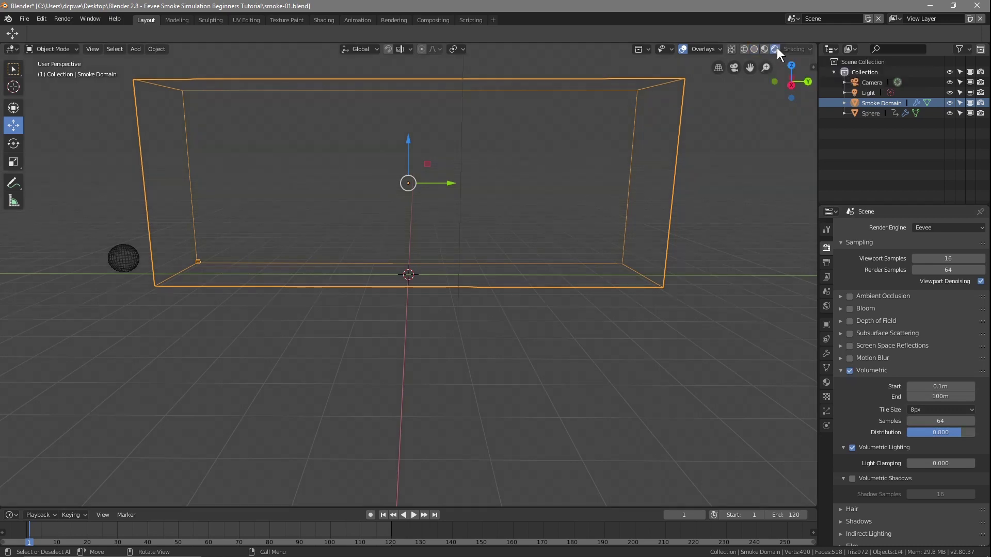
pyautogui.click(413, 515)
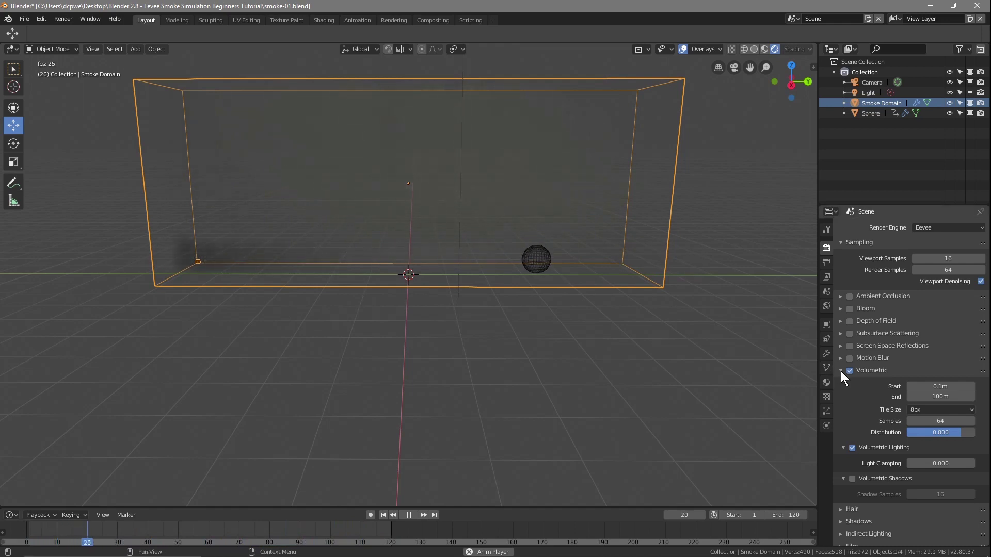
pyautogui.click(823, 304)
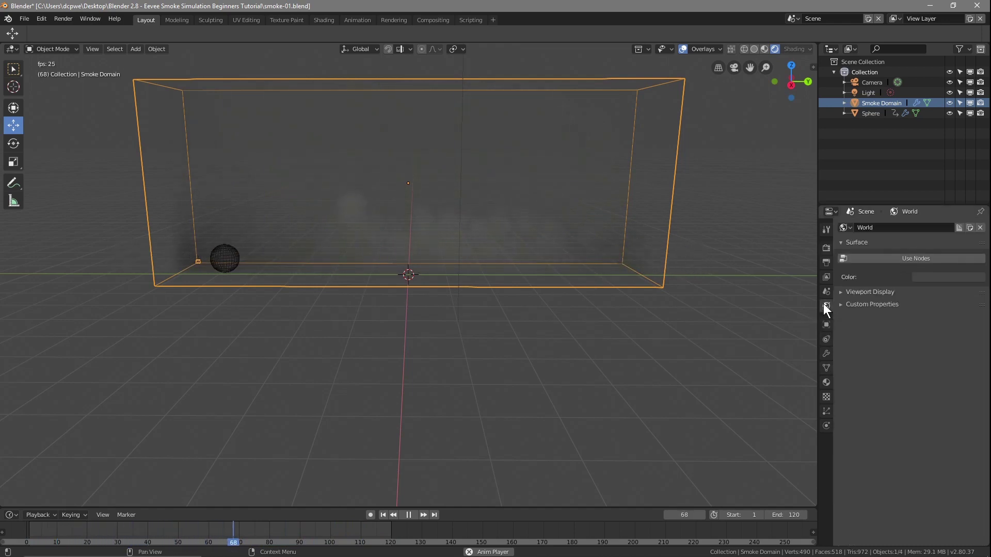
pyautogui.click(926, 275)
pyautogui.moveTo(975, 189); pyautogui.dragTo(974, 213)
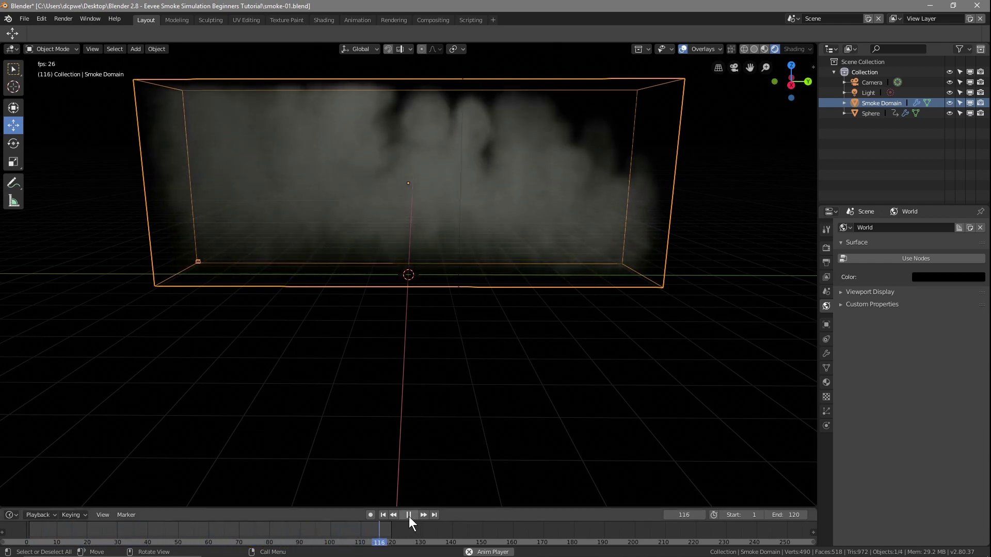
# - Replay the smoke from the first frame against the black background, stop it and return to frame 1
pyautogui.click(383, 515)
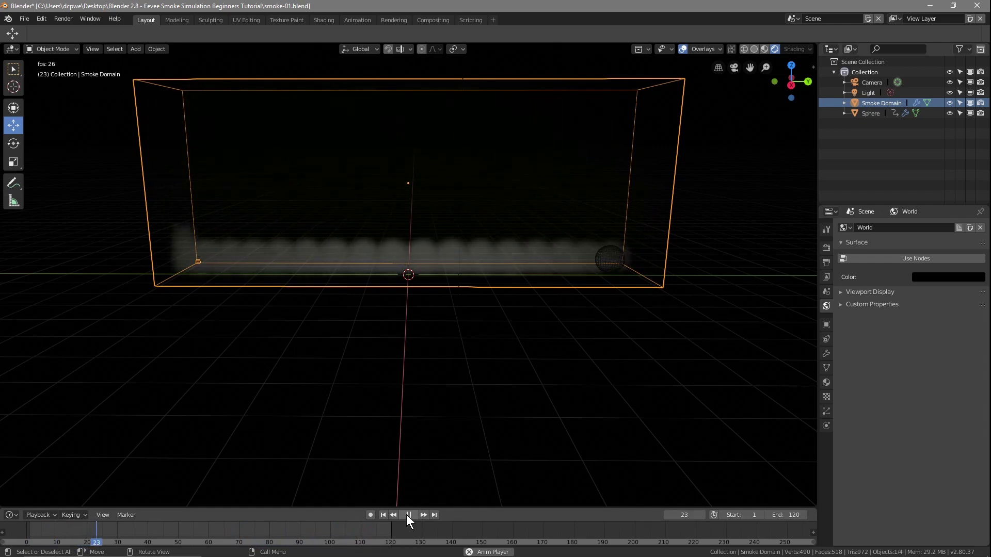
pyautogui.click(385, 515)
pyautogui.click(406, 515)
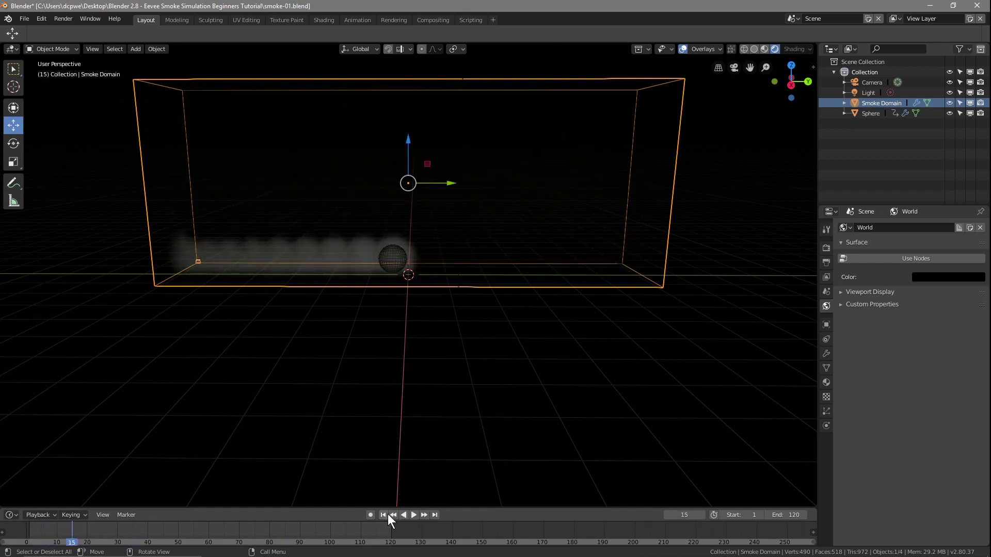
pyautogui.click(384, 515)
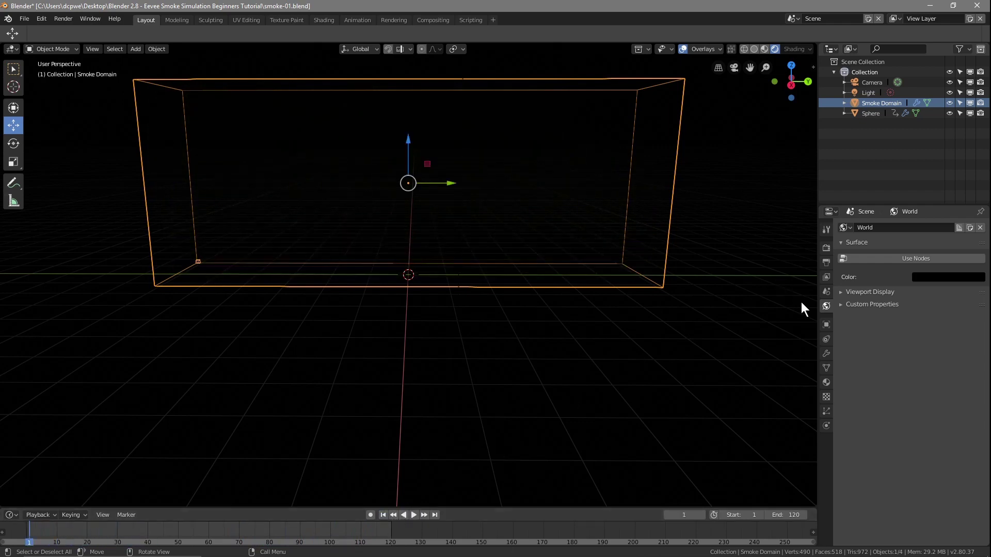
# - Review the Smoke Domain Material's surface settings and replay the rendered smoke, ending back at frame 1
pyautogui.click(826, 382)
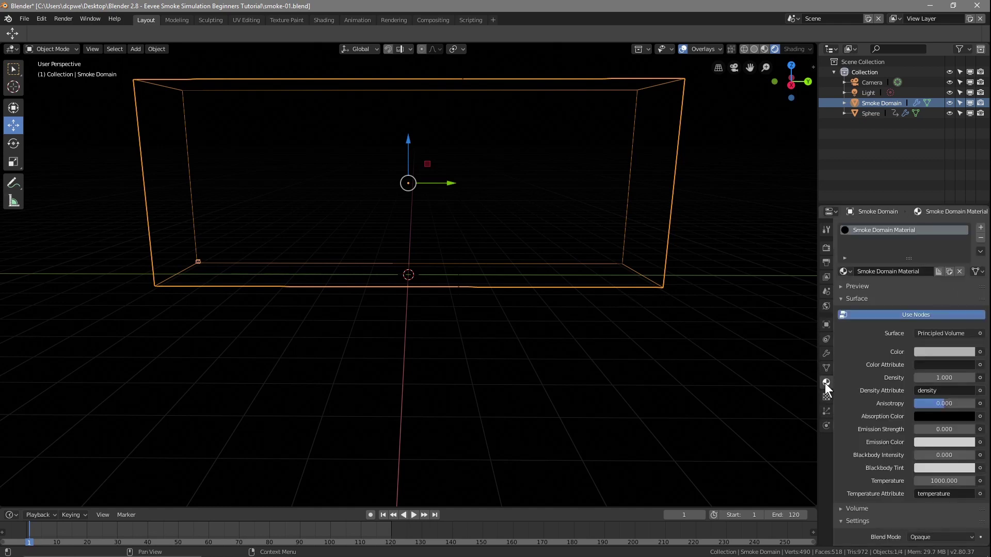
pyautogui.scroll(-3, 866, 401)
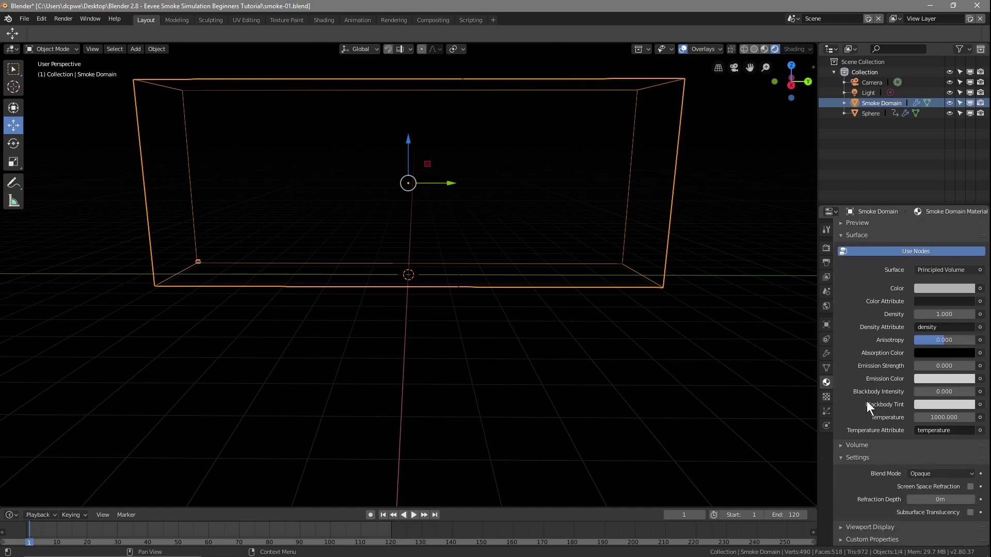
pyautogui.scroll(3, 862, 361)
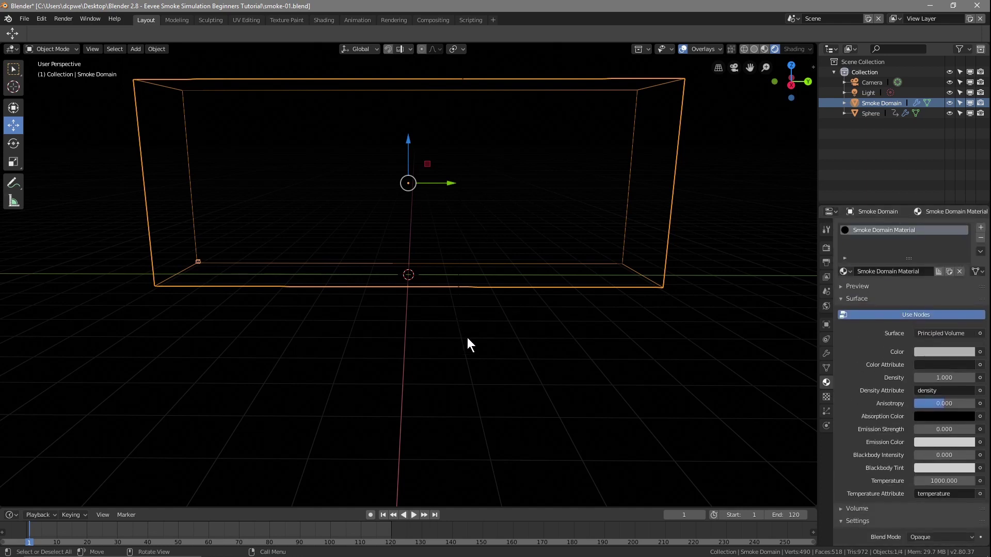
pyautogui.click(412, 515)
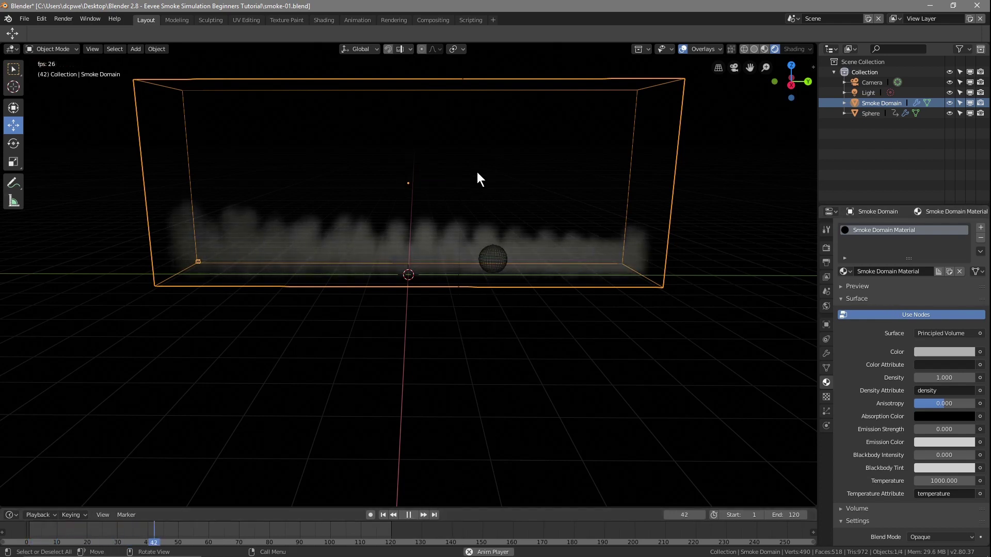
pyautogui.click(407, 515)
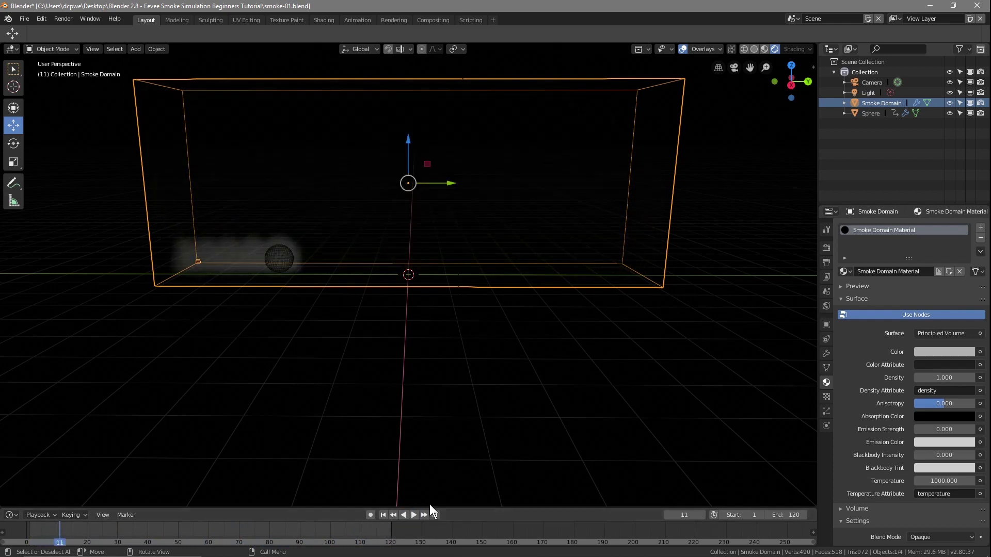
pyautogui.click(383, 515)
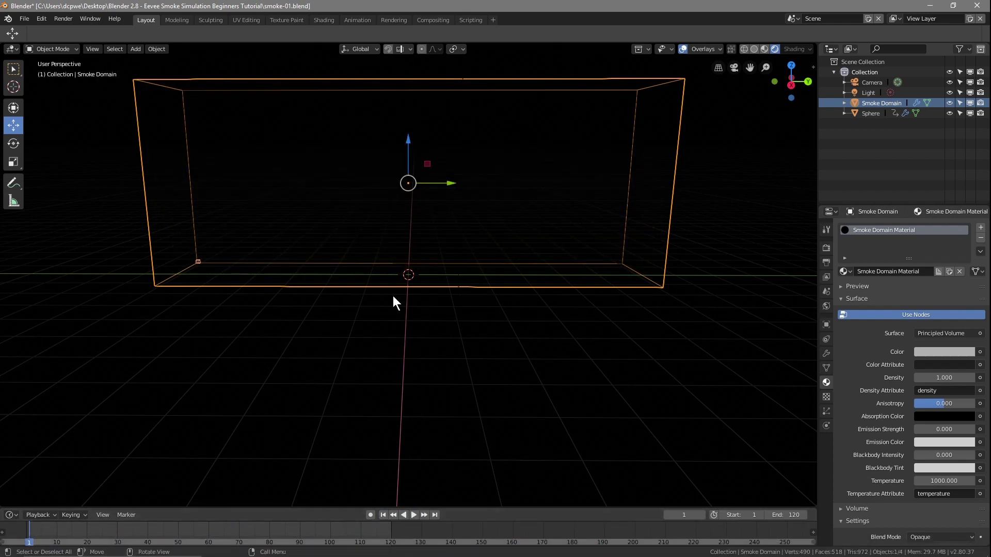
# - Change the scene's light to a Sun and make its color green with RGB 0.026, 1.000, 0.000176
pyautogui.click(863, 92)
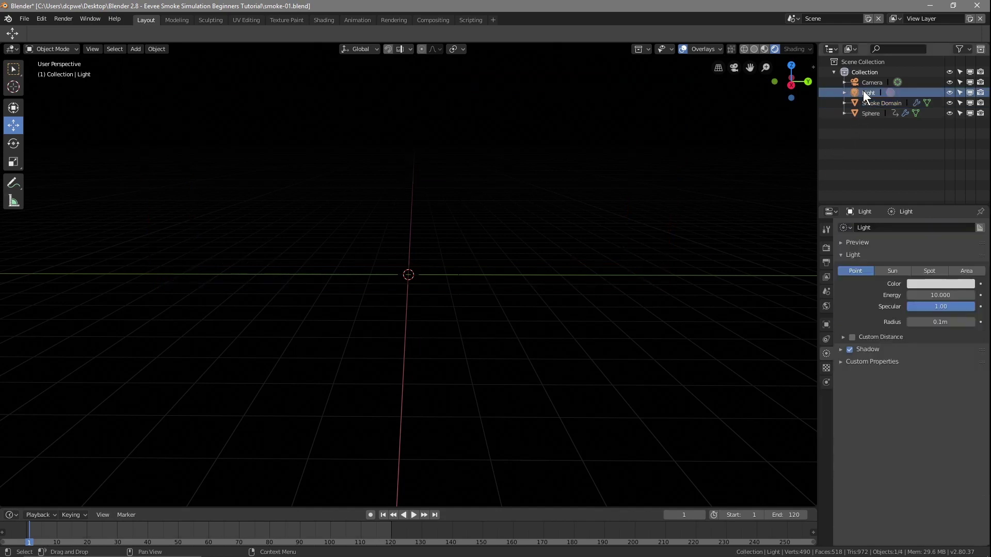
pyautogui.scroll(-3, 499, 361)
pyautogui.scroll(-2, 494, 364)
pyautogui.scroll(2, 464, 299)
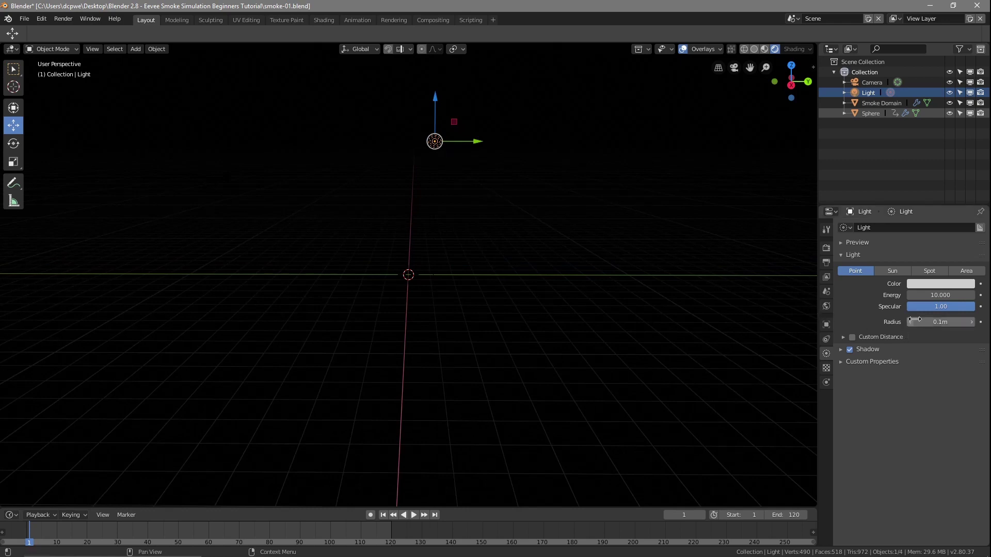
pyautogui.click(899, 269)
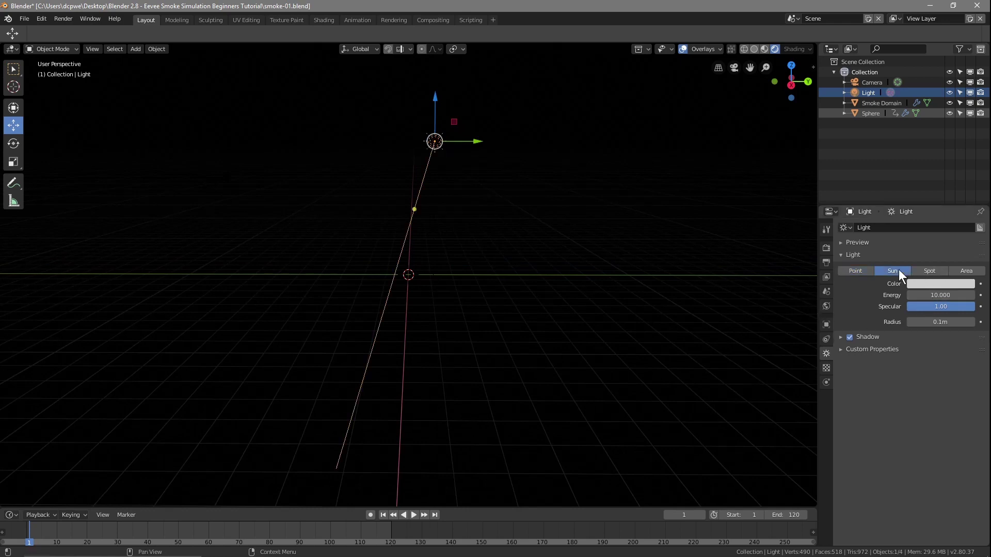
pyautogui.click(930, 284)
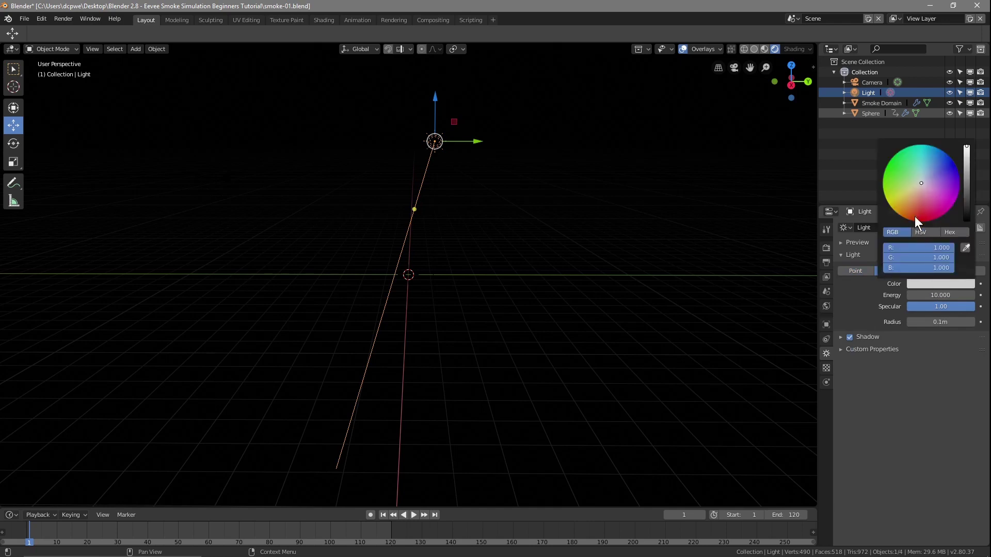
pyautogui.moveTo(920, 182); pyautogui.dragTo(884, 173)
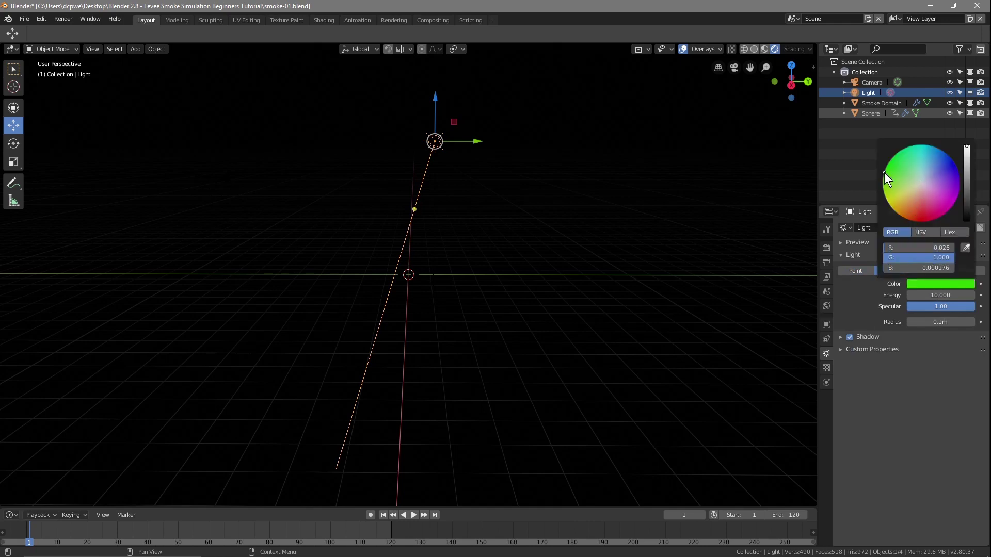
# - With the smoke playing, lower the light's energy to 0.880 and change its type to Area after trying Spot
pyautogui.click(412, 513)
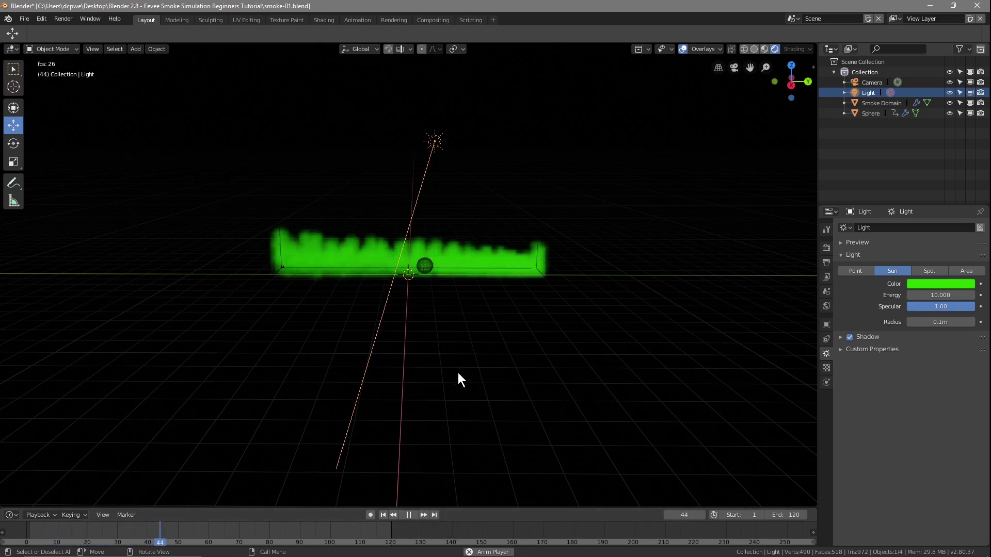
pyautogui.moveTo(958, 295); pyautogui.dragTo(886, 295)
pyautogui.click(931, 271)
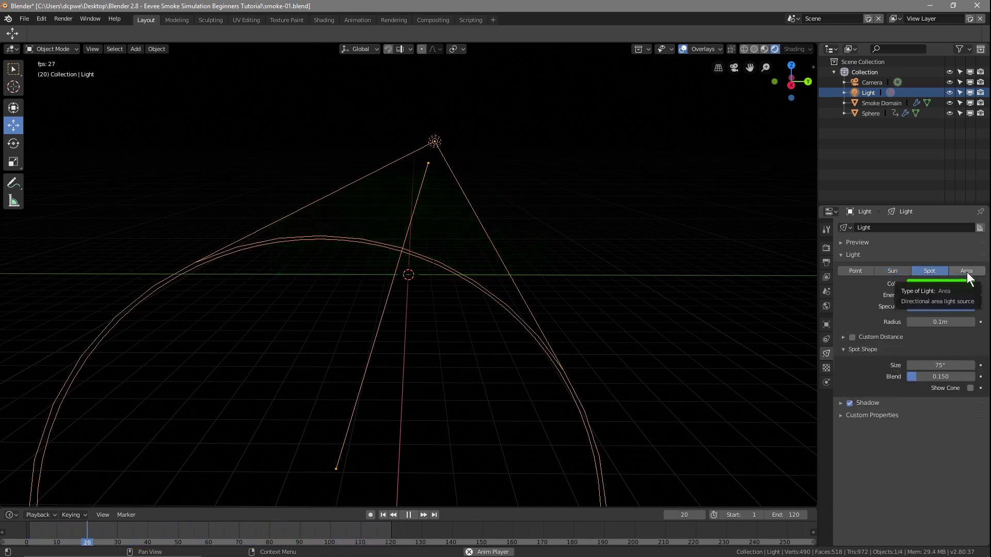
pyautogui.click(967, 272)
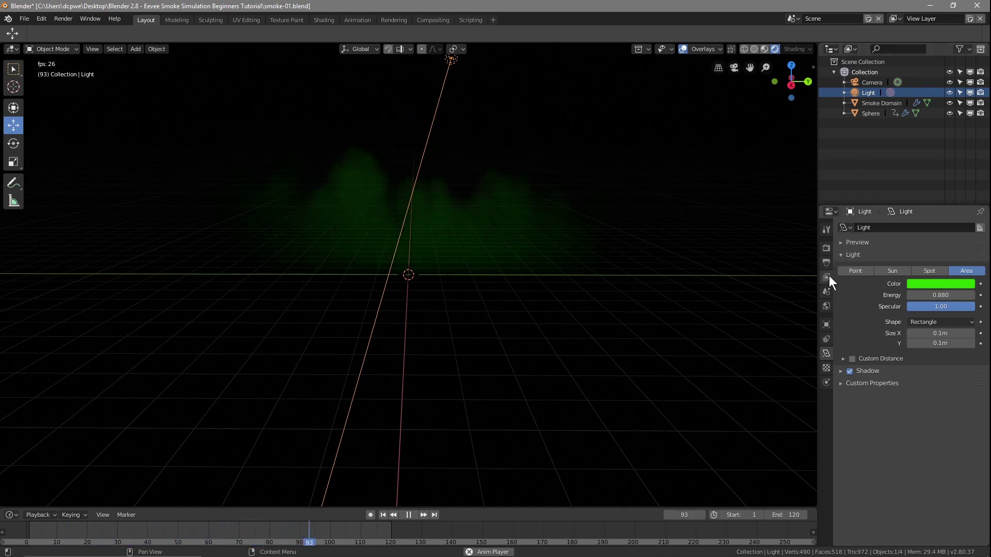
# - Lighten the world surface color from black to a dark grey
pyautogui.click(826, 306)
pyautogui.click(946, 278)
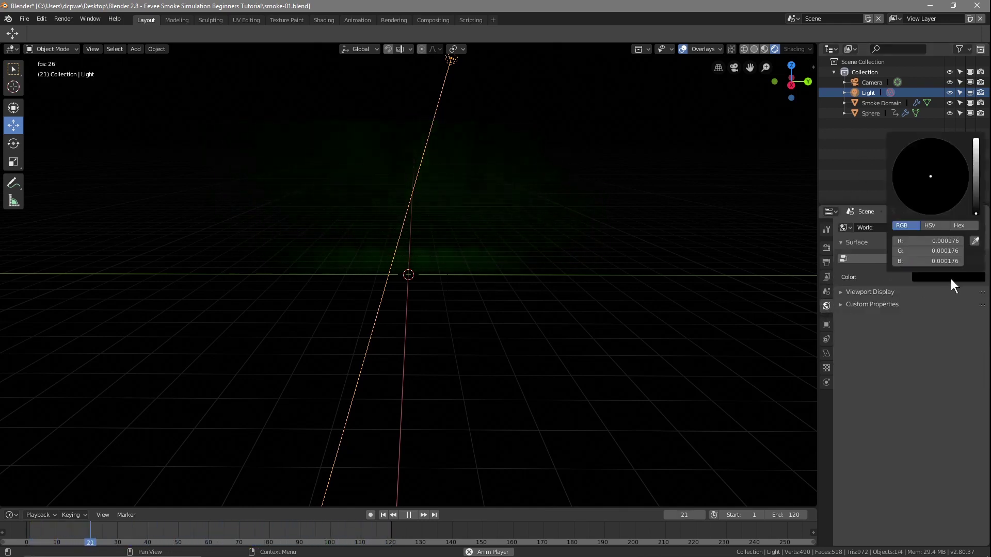
pyautogui.moveTo(974, 211); pyautogui.dragTo(975, 202)
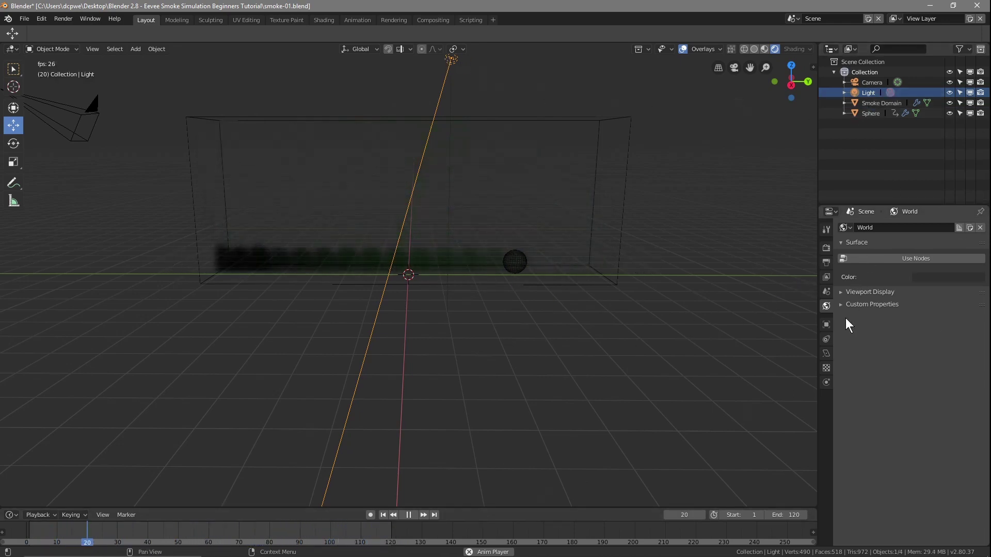
# - Raise the area light's energy to 2.270 and inspect the green smoke from a closer angle
pyautogui.click(826, 353)
pyautogui.moveTo(940, 294)
pyautogui.mouseDown()
pyautogui.moveTo(990, 295)
pyautogui.moveTo(940, 295)
pyautogui.mouseUp()
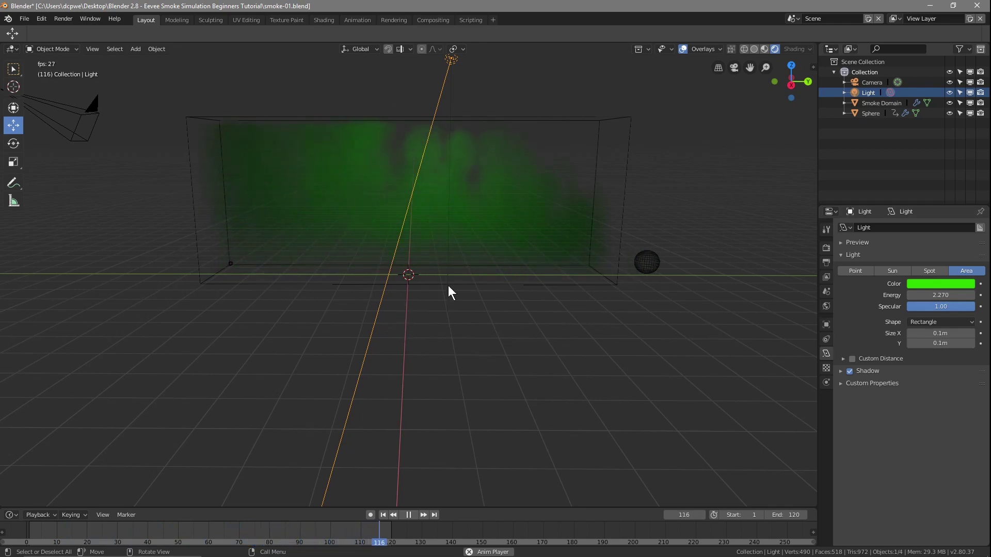
pyautogui.moveTo(332, 246); pyautogui.dragTo(478, 349, button='middle')
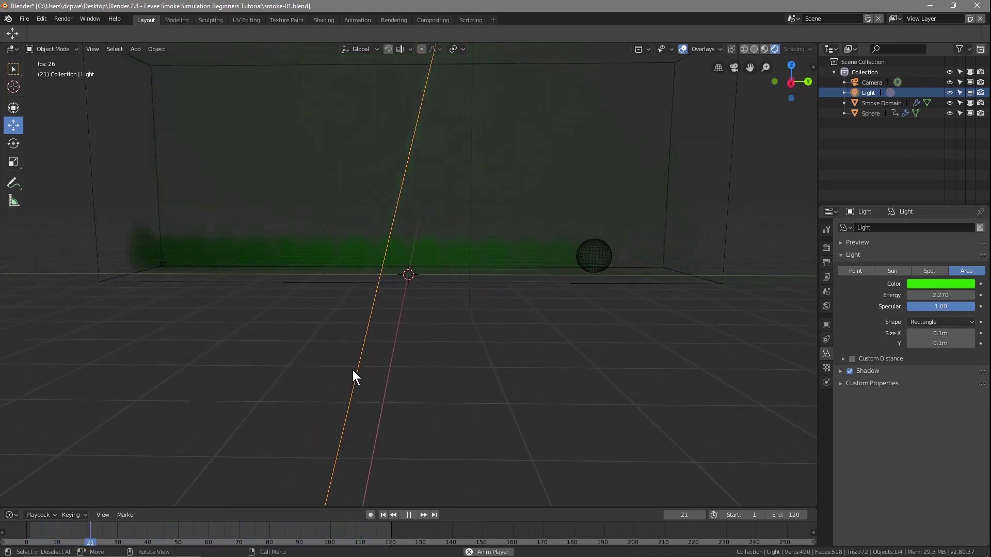
# - Stop playback at frame 1, enable auto keying and keyframe the light's green color there
pyautogui.click(408, 514)
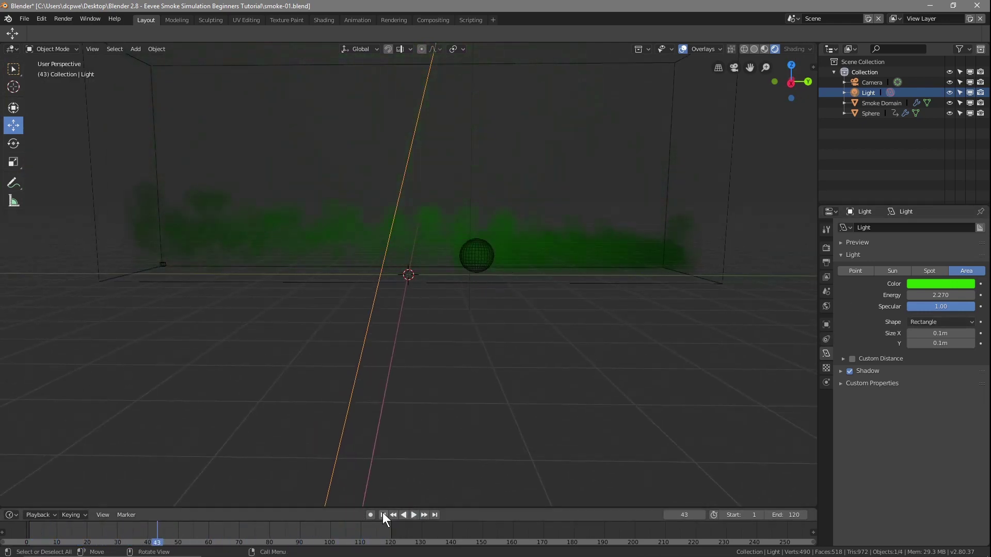
pyautogui.hotkey('shift', 'Left')
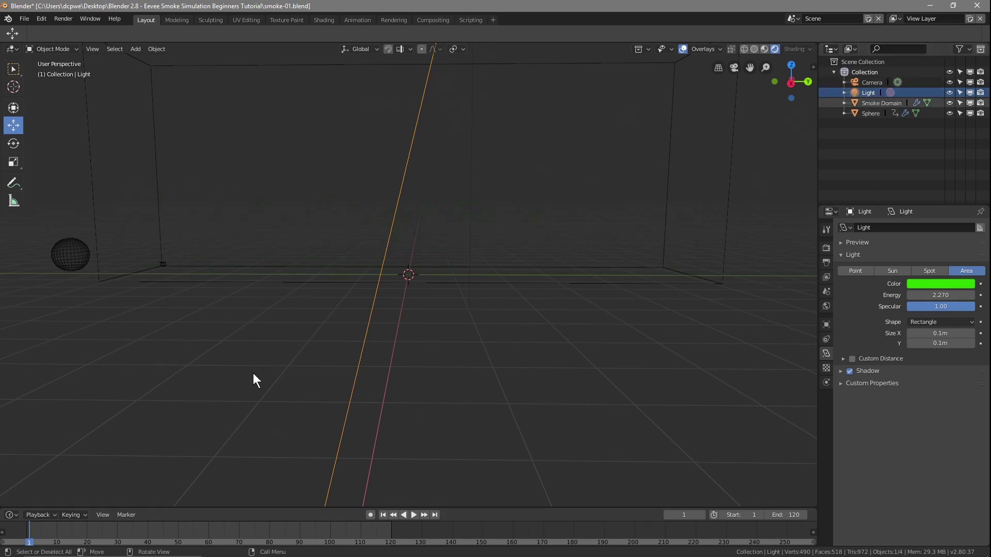
pyautogui.click(371, 515)
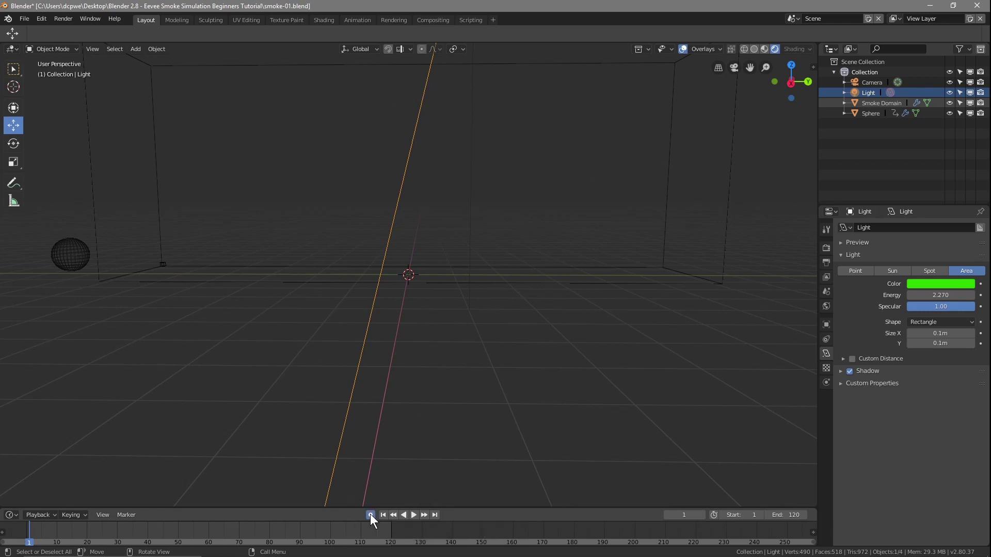
pyautogui.click(980, 283)
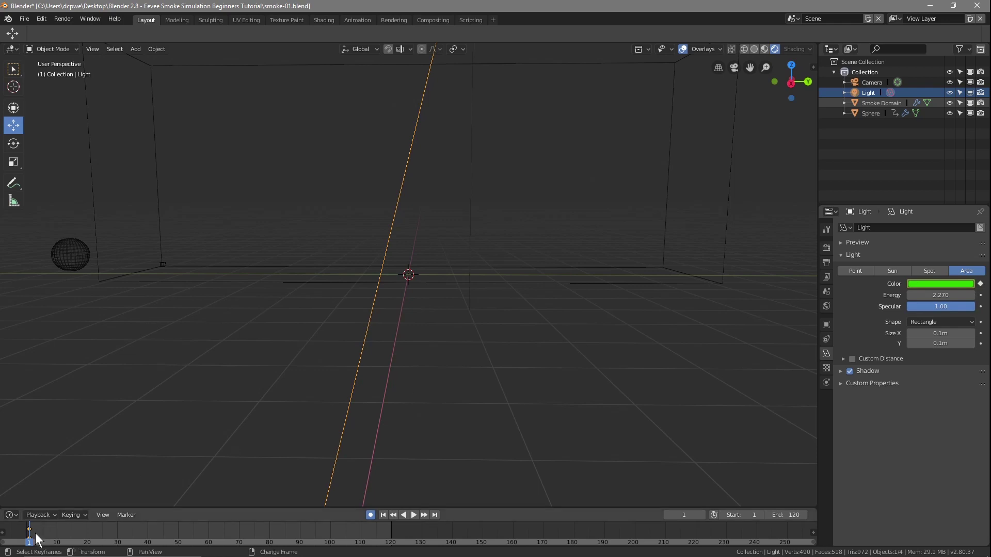
# - Keyframe the light's color at frame 15 as turquoise with RGB 0.000176, 1.000, 0.788
pyautogui.press('space')
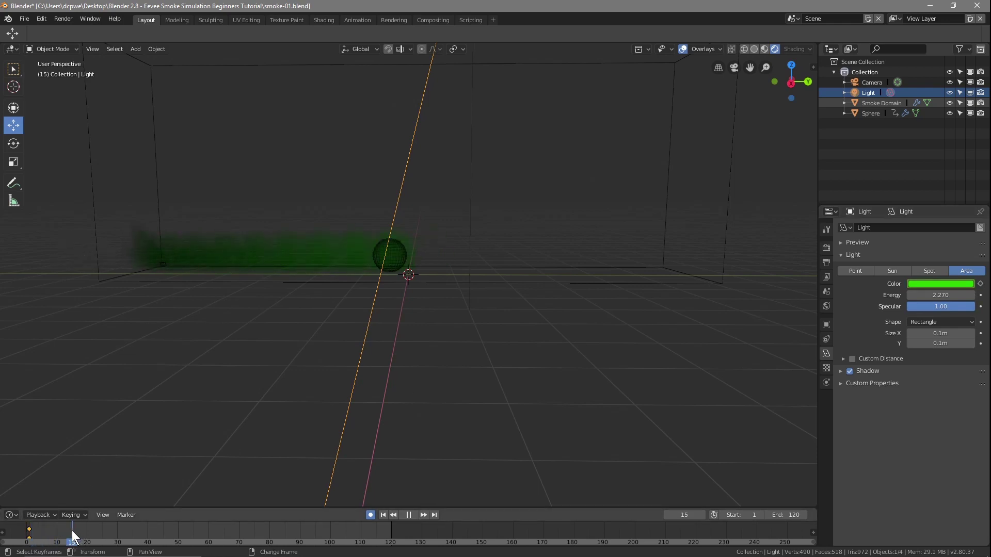
pyautogui.press('space')
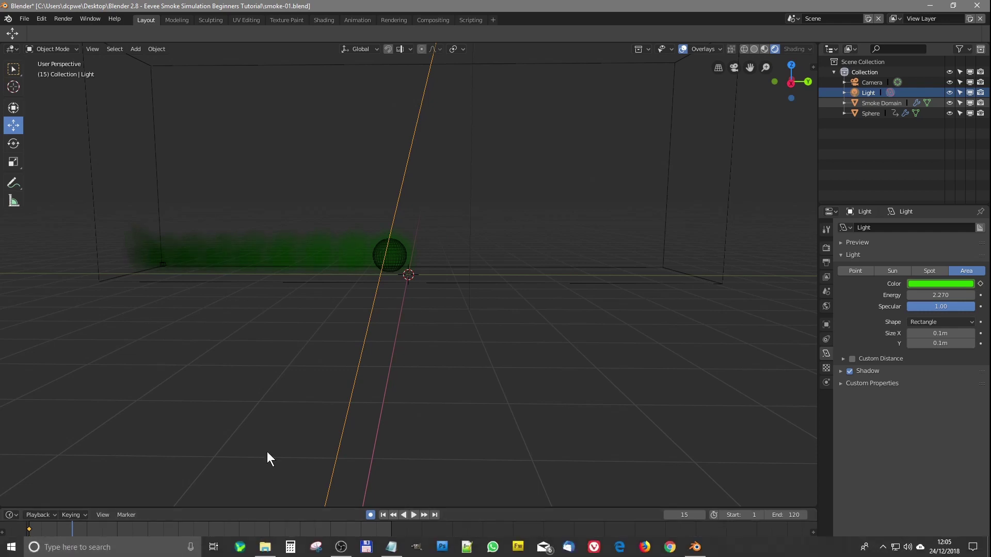
pyautogui.click(915, 283)
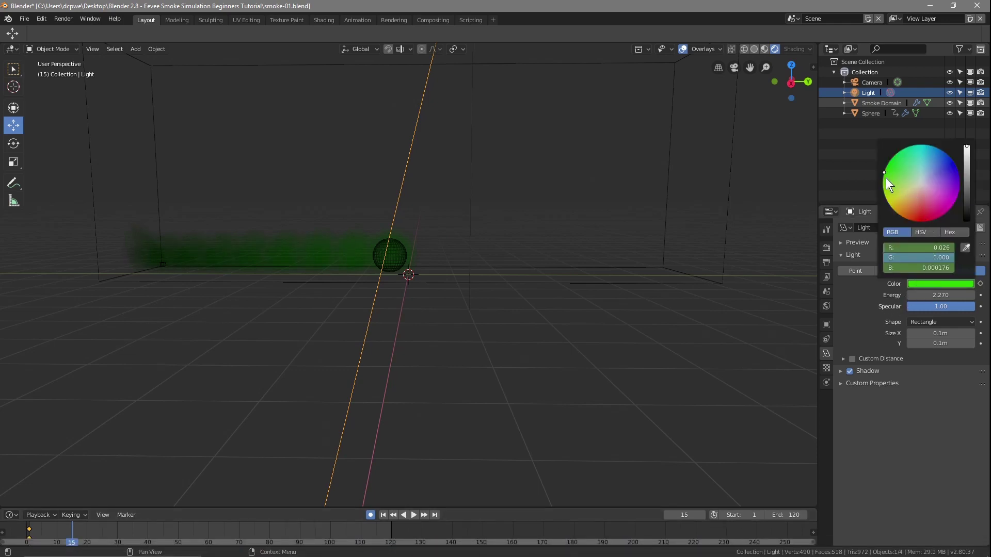
pyautogui.moveTo(886, 170); pyautogui.dragTo(923, 145)
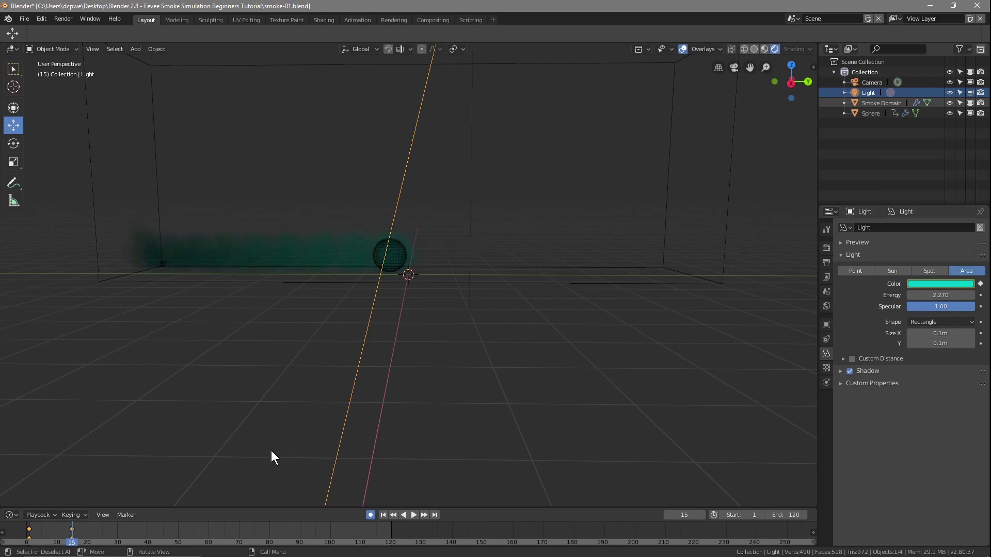
# - Keyframe the light's color at frame 30 as red
pyautogui.press('space')
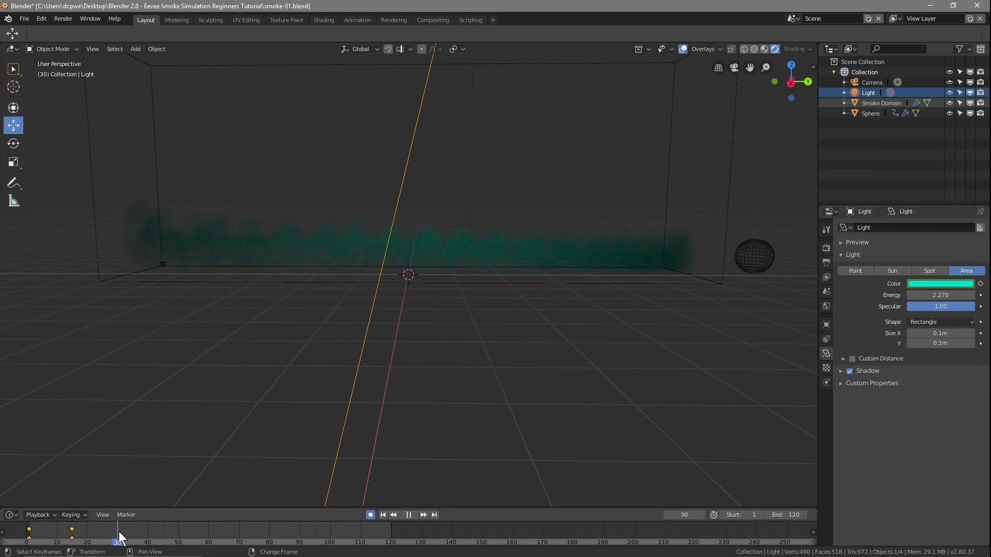
pyautogui.click(935, 285)
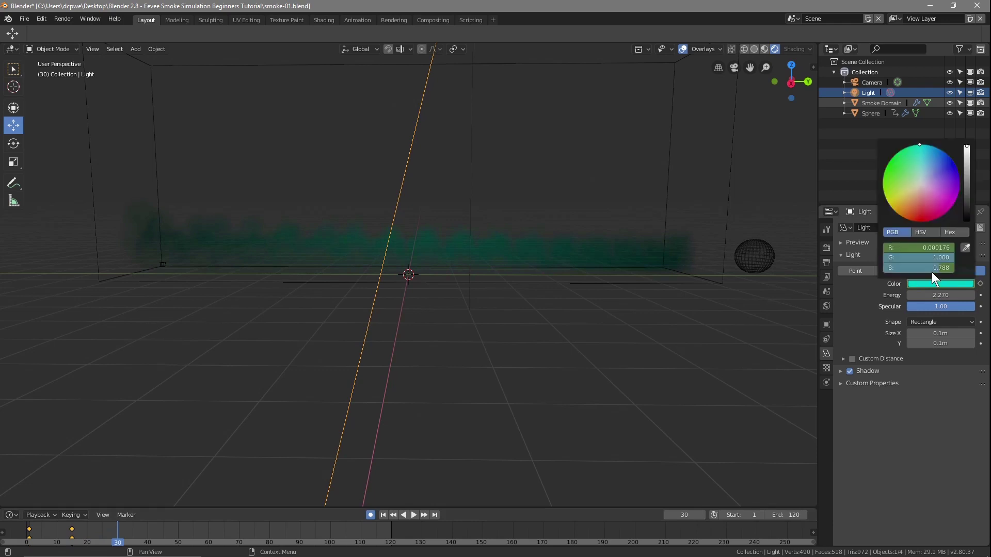
pyautogui.moveTo(911, 171); pyautogui.dragTo(924, 221)
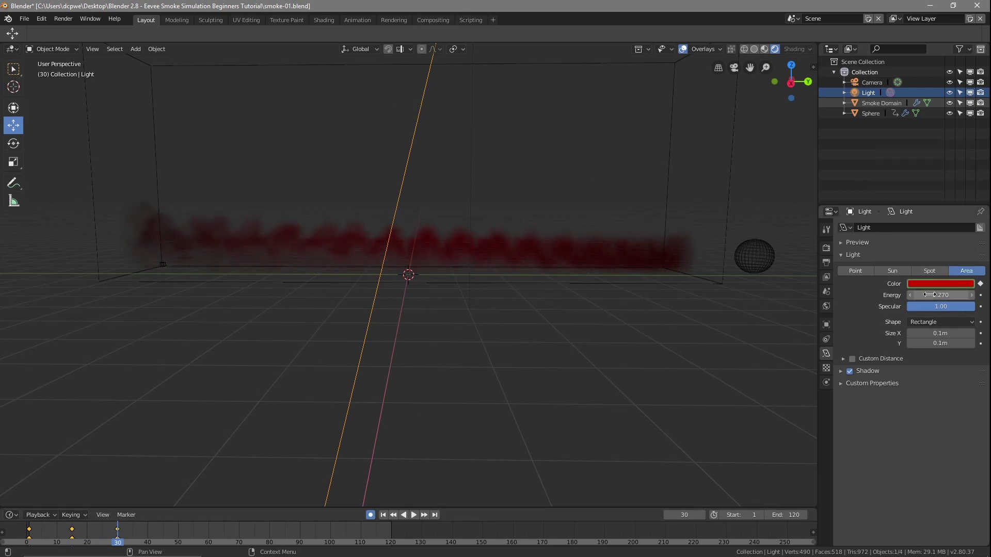
# - Advance to frame 43 and keyframe the light's color there as magenta
pyautogui.press('space')
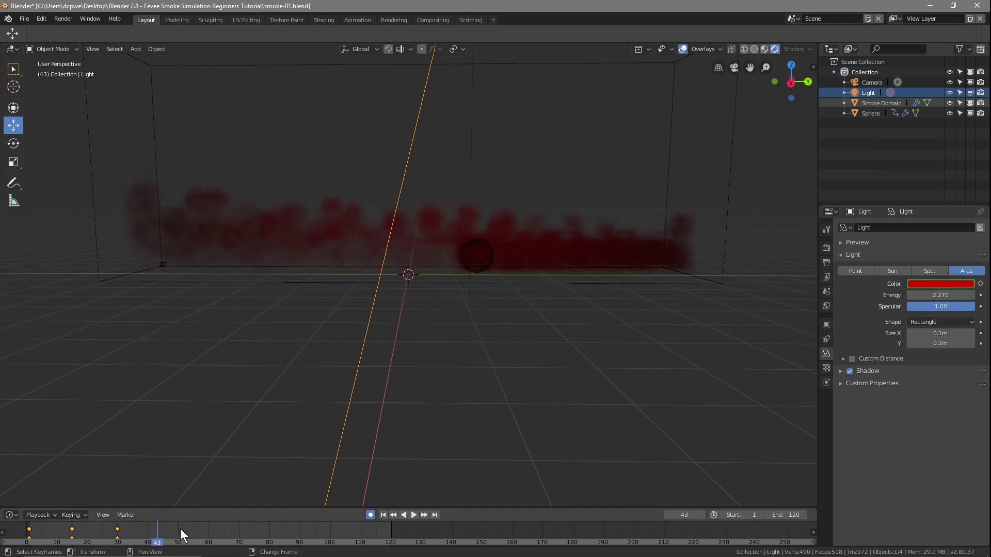
pyautogui.click(940, 284)
pyautogui.moveTo(909, 208)
pyautogui.mouseDown()
pyautogui.moveTo(896, 213)
pyautogui.moveTo(923, 221)
pyautogui.moveTo(952, 206)
pyautogui.mouseUp()
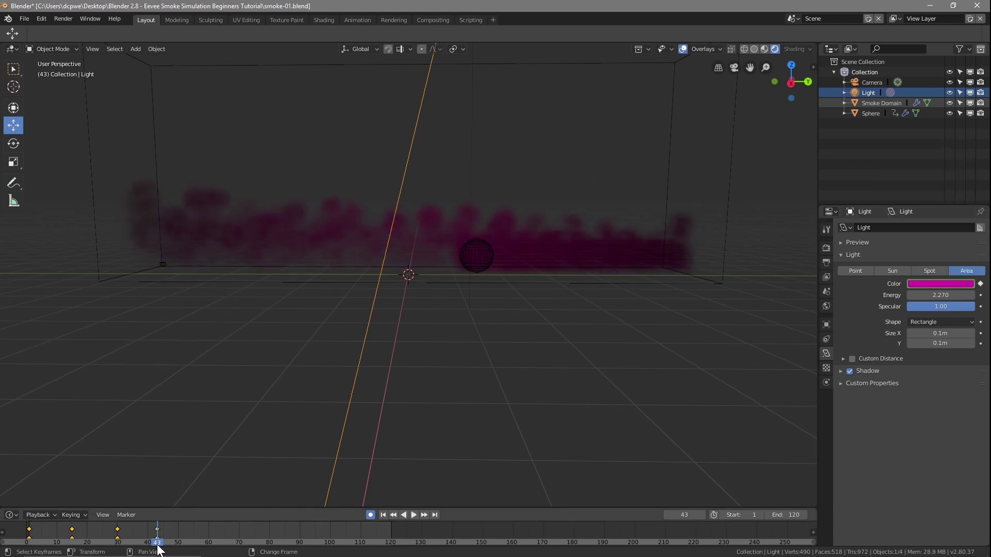
# - Keyframe the light's color at frame 60 as yellow-orange with RGB 1.000, 0.364, 0.000176
pyautogui.moveTo(159, 548)
pyautogui.mouseDown()
pyautogui.moveTo(172, 530)
pyautogui.moveTo(163, 538)
pyautogui.mouseUp()
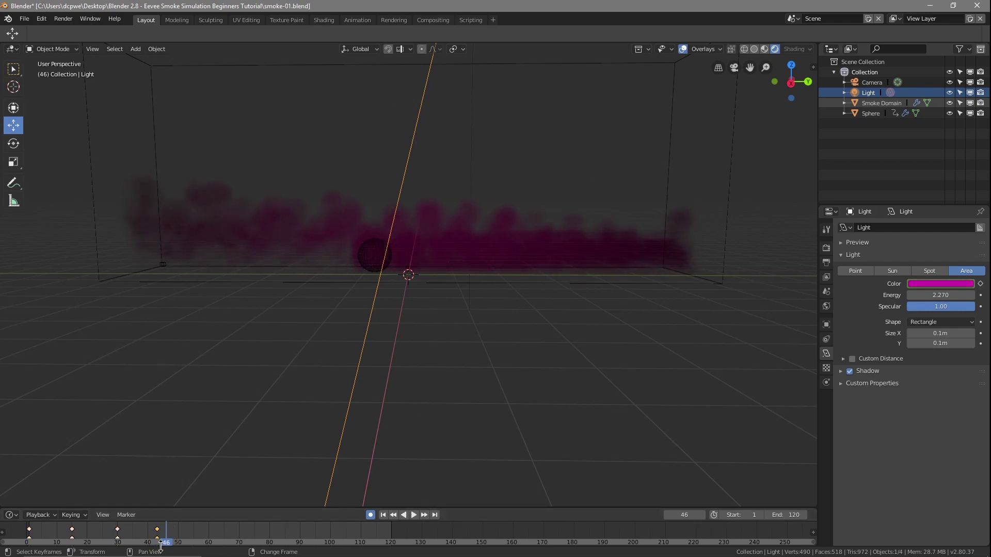
pyautogui.press('space')
pyautogui.press('space')
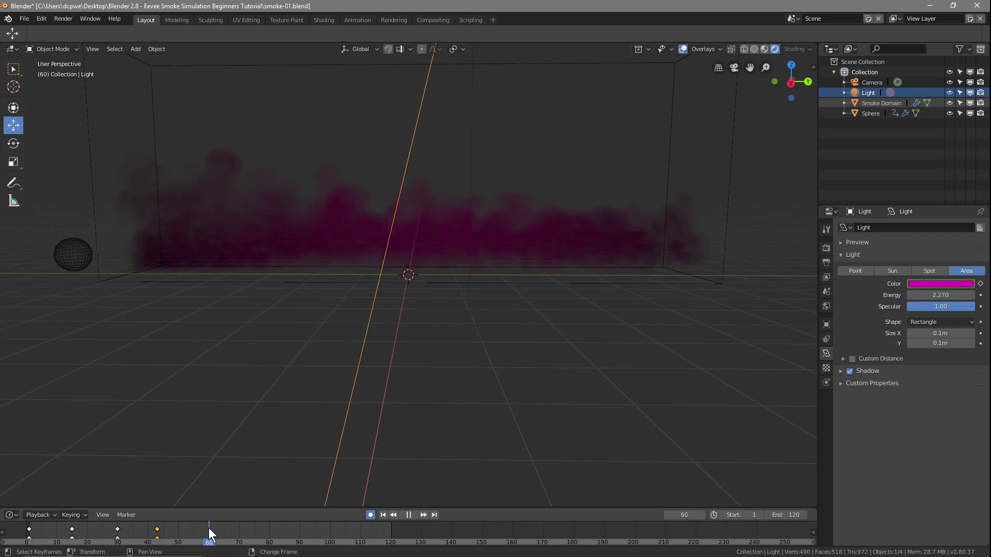
pyautogui.click(929, 282)
pyautogui.moveTo(914, 213); pyautogui.dragTo(904, 148)
pyautogui.moveTo(946, 177)
pyautogui.mouseDown()
pyautogui.moveTo(941, 168)
pyautogui.moveTo(915, 221)
pyautogui.moveTo(891, 204)
pyautogui.mouseUp()
pyautogui.press('i')
# - Move to frame 75 and keyframe the light's color there as deep blue
pyautogui.moveTo(205, 541); pyautogui.dragTo(252, 539)
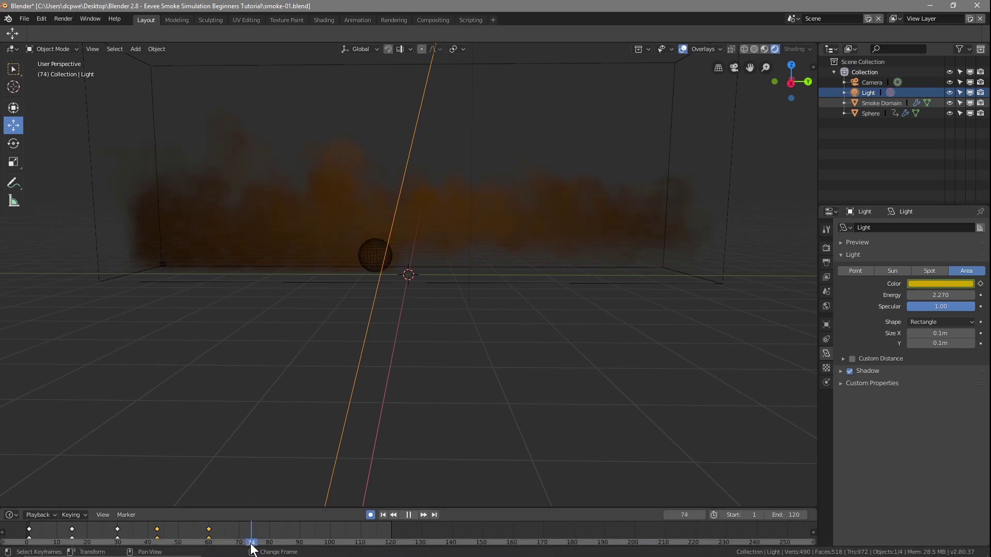
pyautogui.moveTo(251, 548); pyautogui.dragTo(255, 542)
pyautogui.click(923, 285)
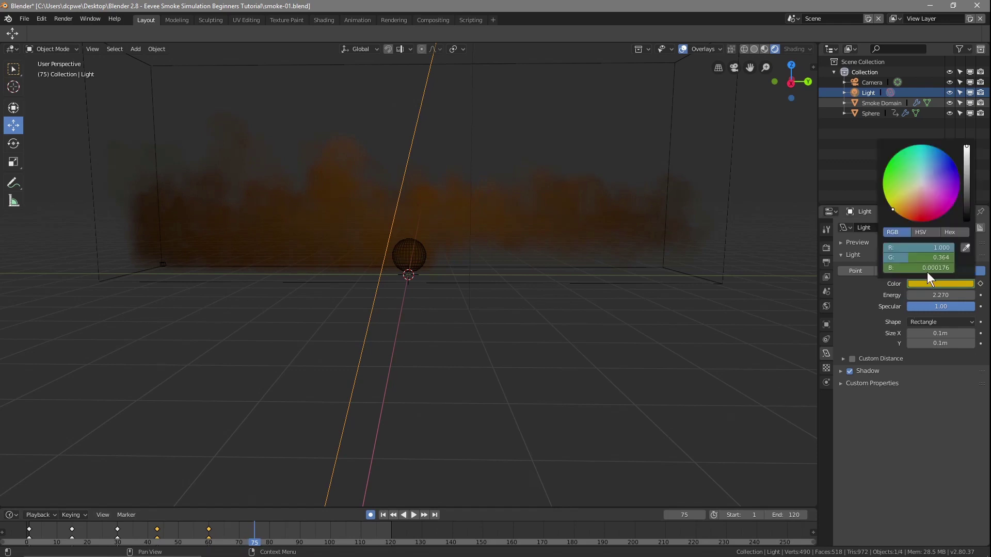
pyautogui.moveTo(892, 207); pyautogui.dragTo(957, 191)
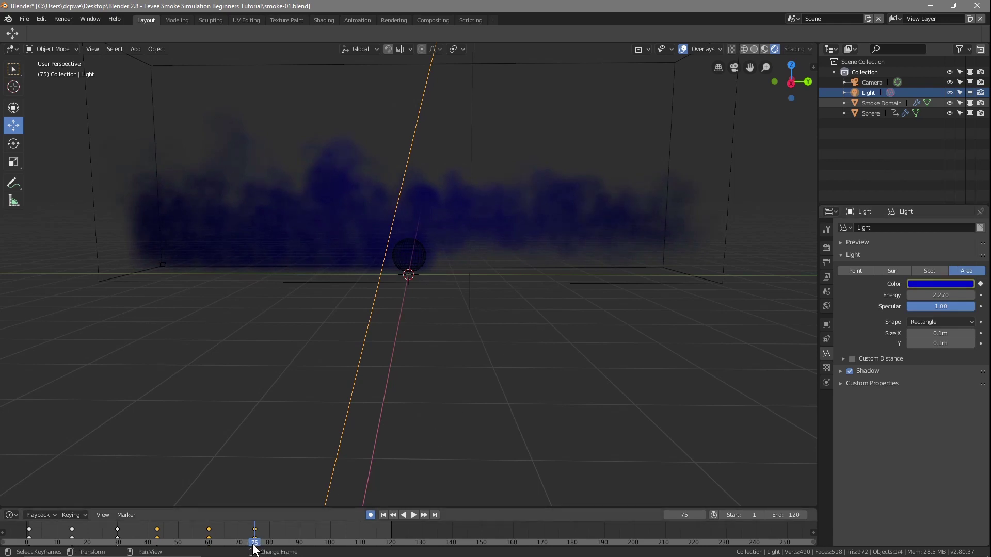
# - Keyframe the light's color at frame 89 as purple with RGB 0.471, 0.000176, 1.000
pyautogui.press('space')
pyautogui.click(298, 541)
pyautogui.press('space')
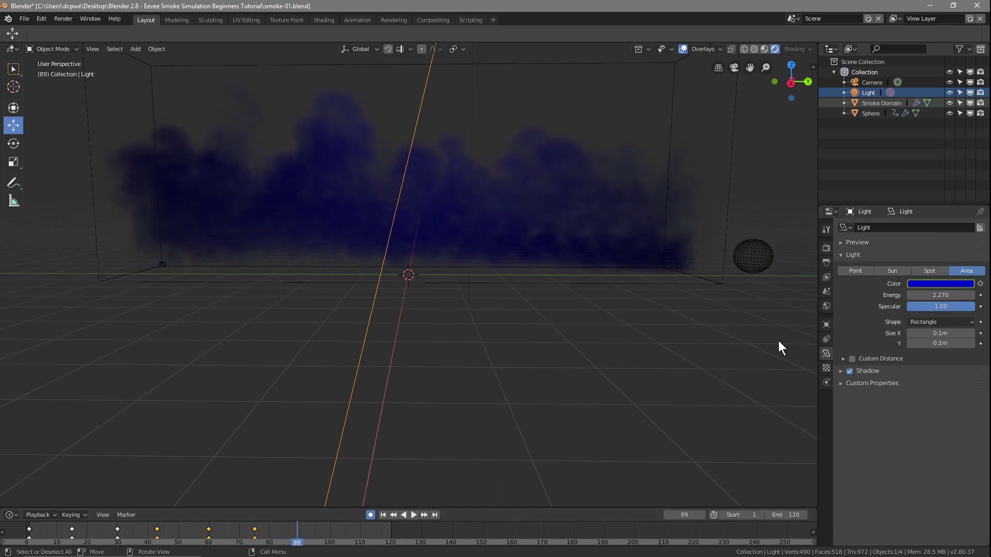
pyautogui.click(933, 284)
pyautogui.moveTo(955, 187)
pyautogui.mouseDown()
pyautogui.moveTo(946, 212)
pyautogui.moveTo(957, 197)
pyautogui.mouseUp()
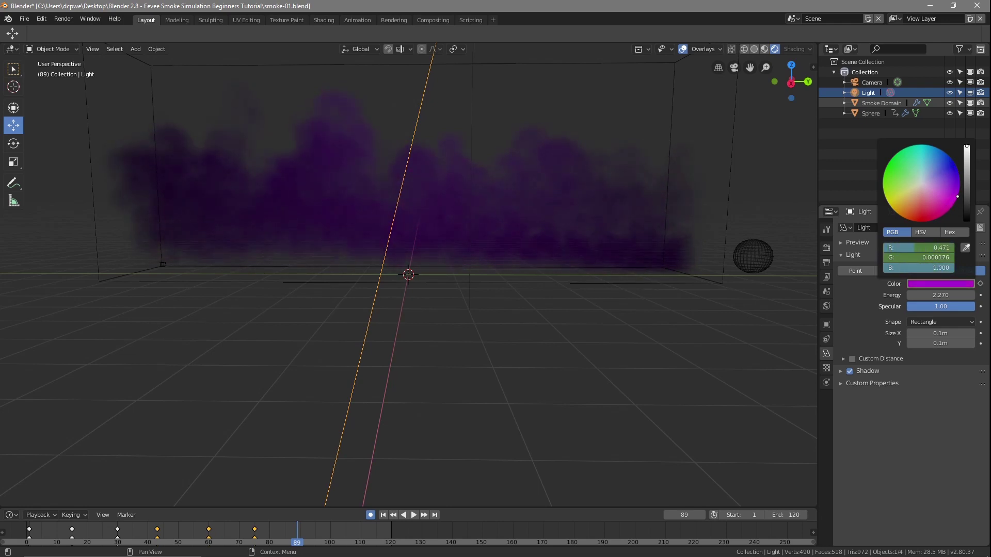
# - Play the smoke animation from the start to check the color changes, and scrub on to frame 95
pyautogui.click(383, 516)
pyautogui.click(413, 516)
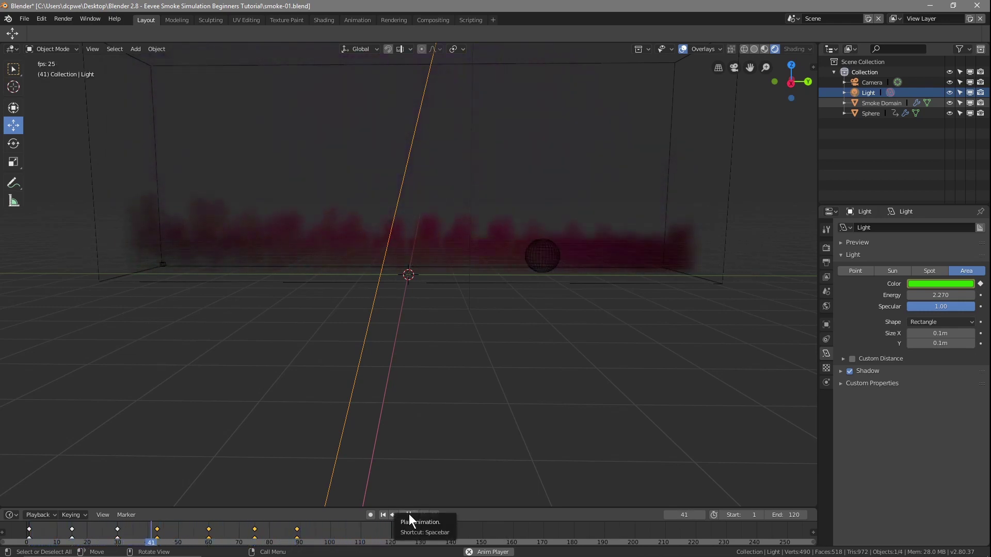
pyautogui.click(408, 514)
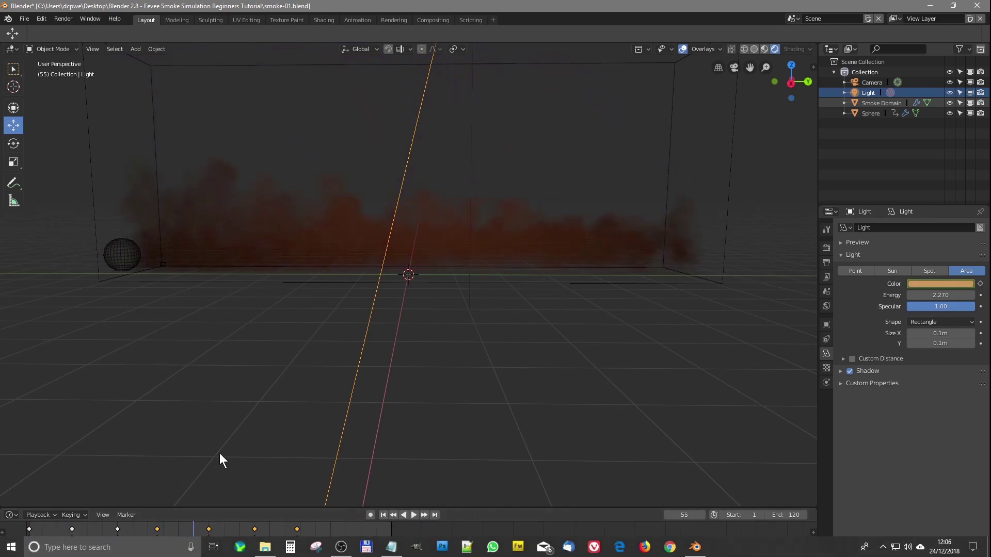
pyautogui.moveTo(196, 545); pyautogui.dragTo(316, 535)
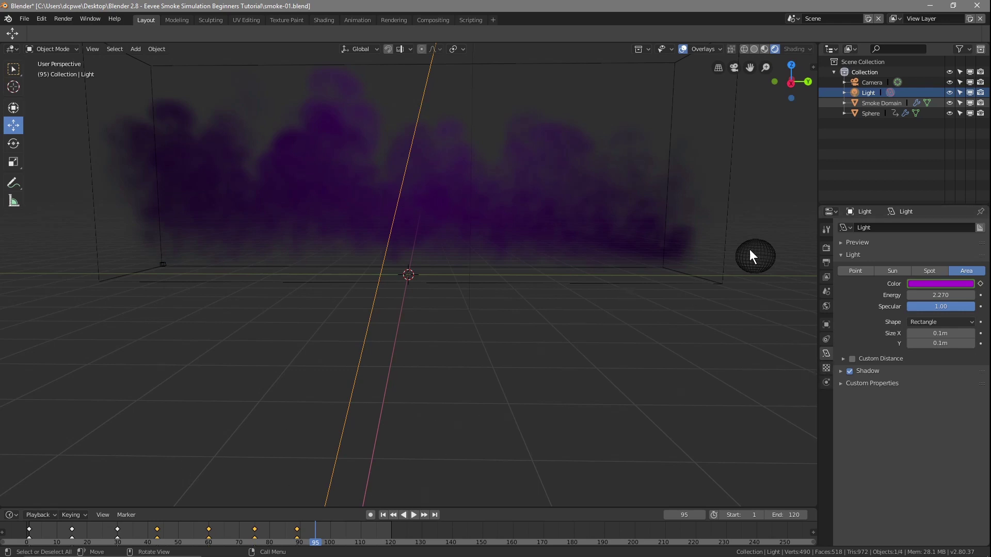
# - Expand the cache settings of the smoke domain's physics and extend the scene's end frame to 160
pyautogui.click(728, 184)
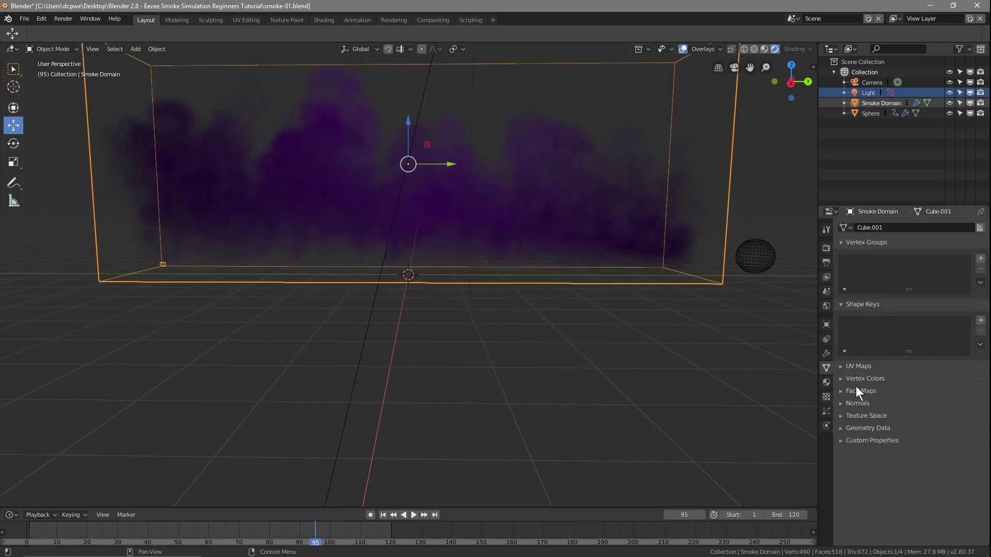
pyautogui.click(826, 425)
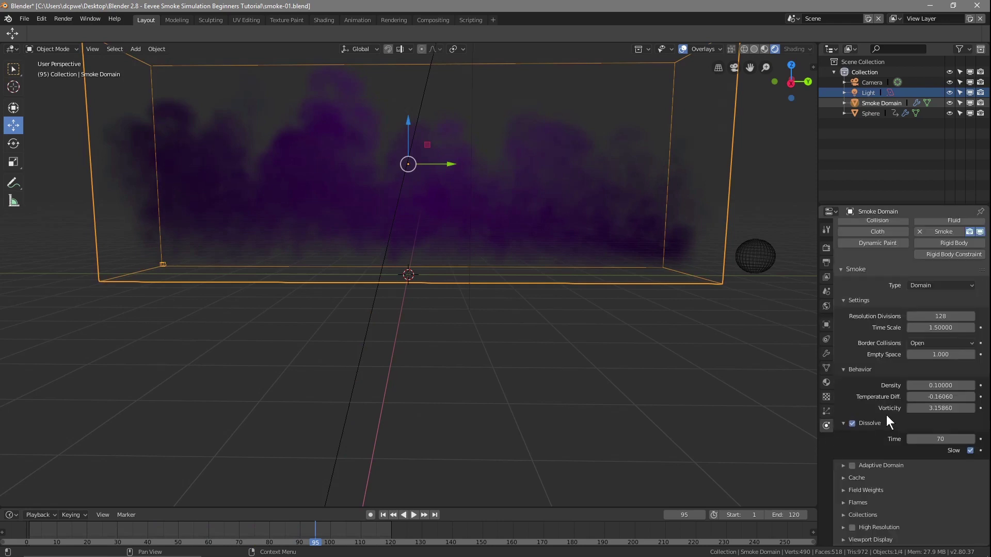
pyautogui.click(839, 478)
pyautogui.scroll(-4, 909, 508)
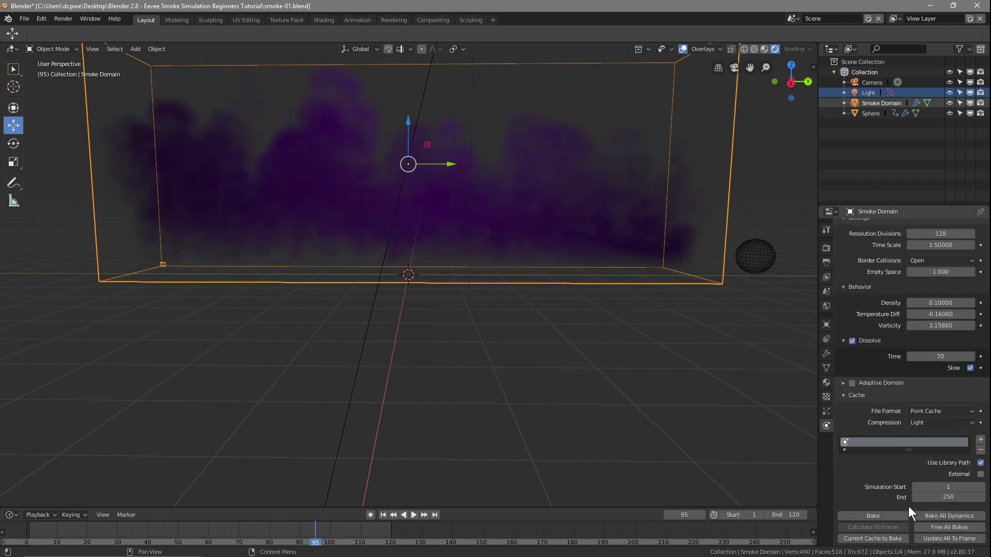
pyautogui.click(939, 497)
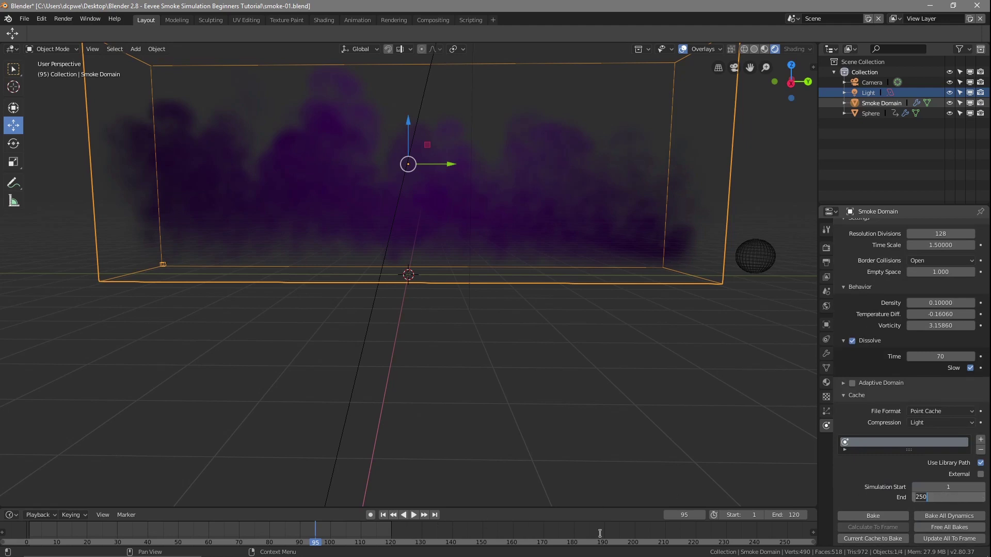
pyautogui.press('Return')
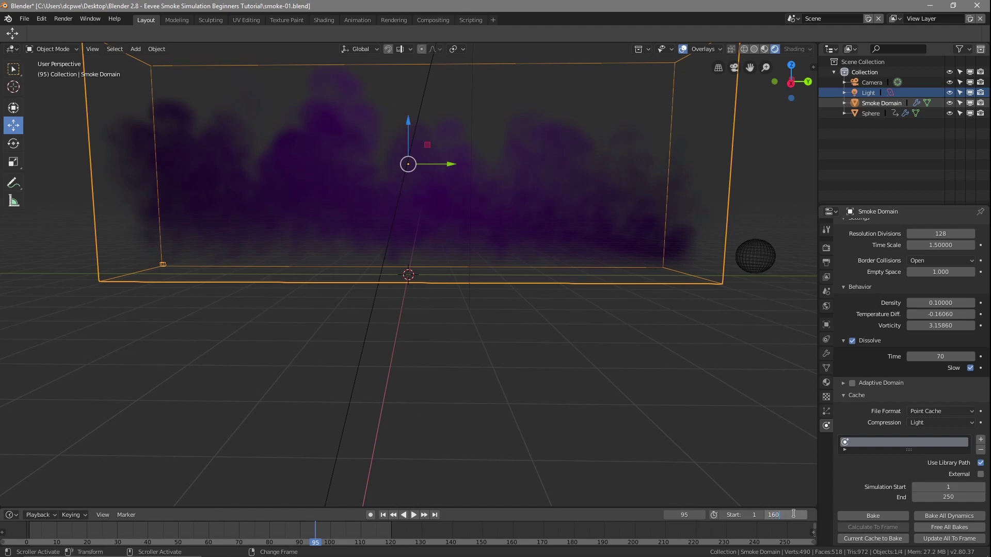
pyautogui.press('Return')
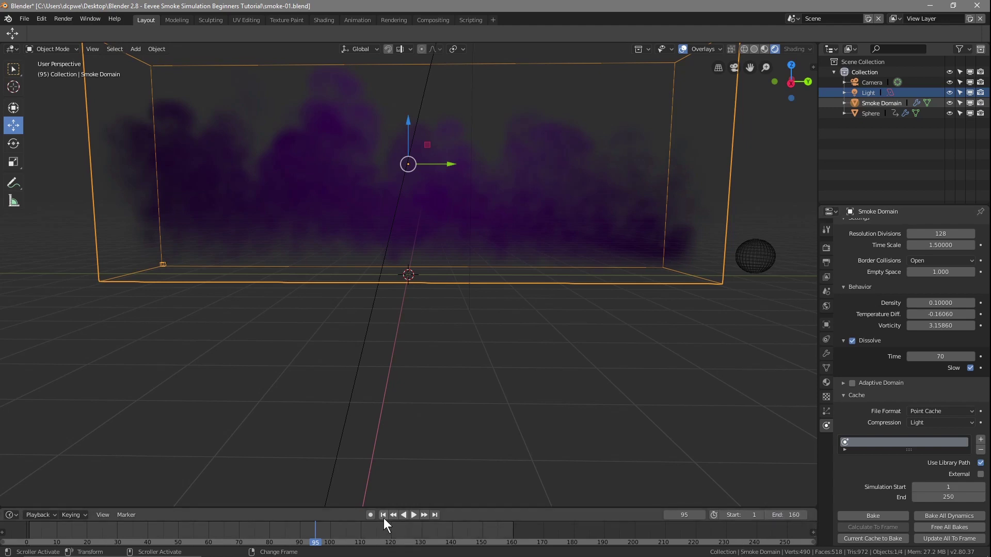
# - Play the extended animation to see how the smoke dissipates, and return to frame 1
pyautogui.click(413, 514)
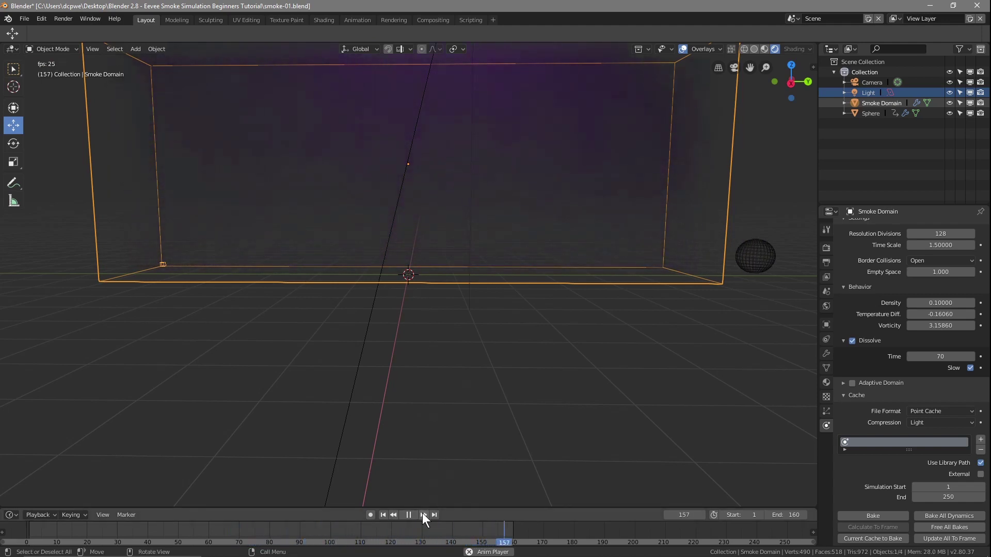
pyautogui.click(408, 515)
pyautogui.click(383, 514)
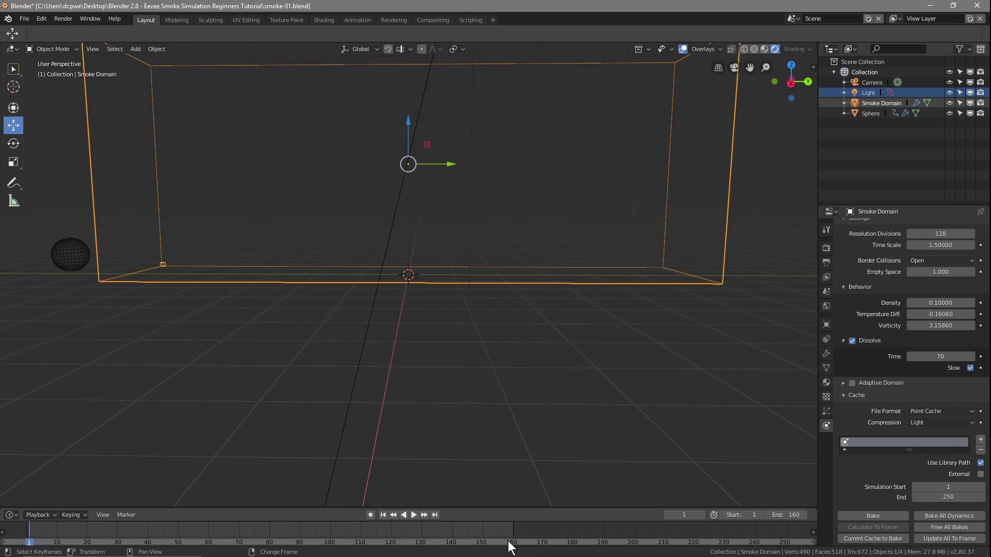
# - Set the smoke cache's simulation end to frame 160 and bake all dynamics
pyautogui.click(943, 497)
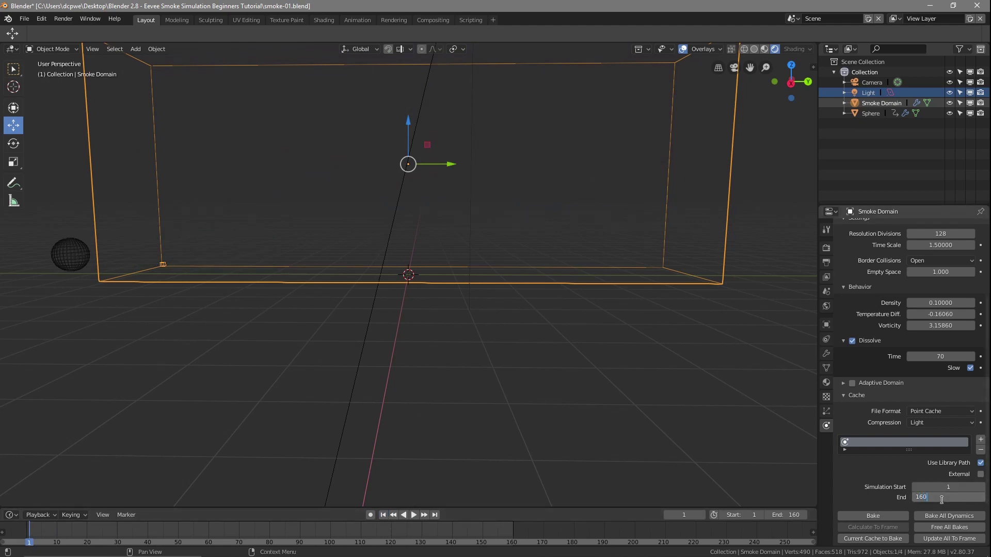
pyautogui.press('Return')
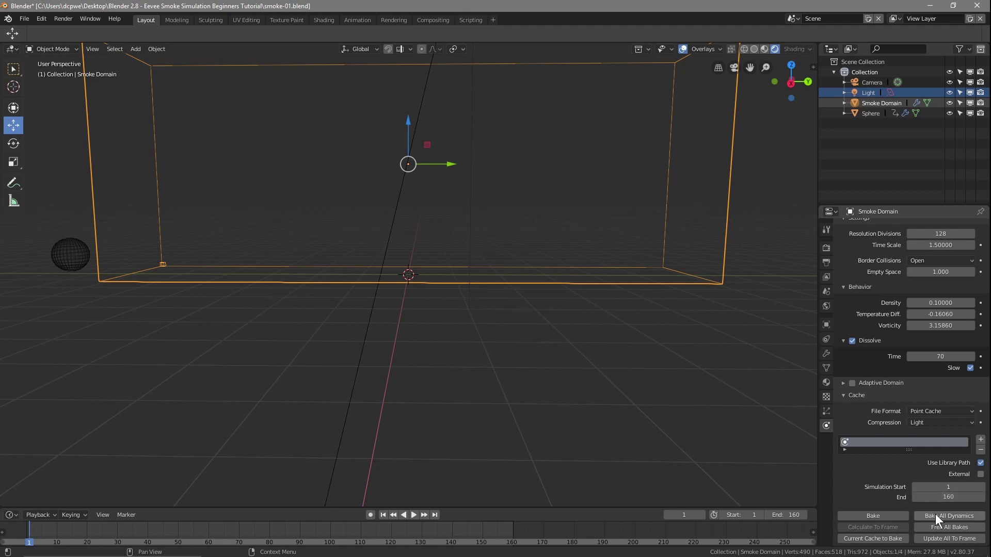
pyautogui.click(935, 514)
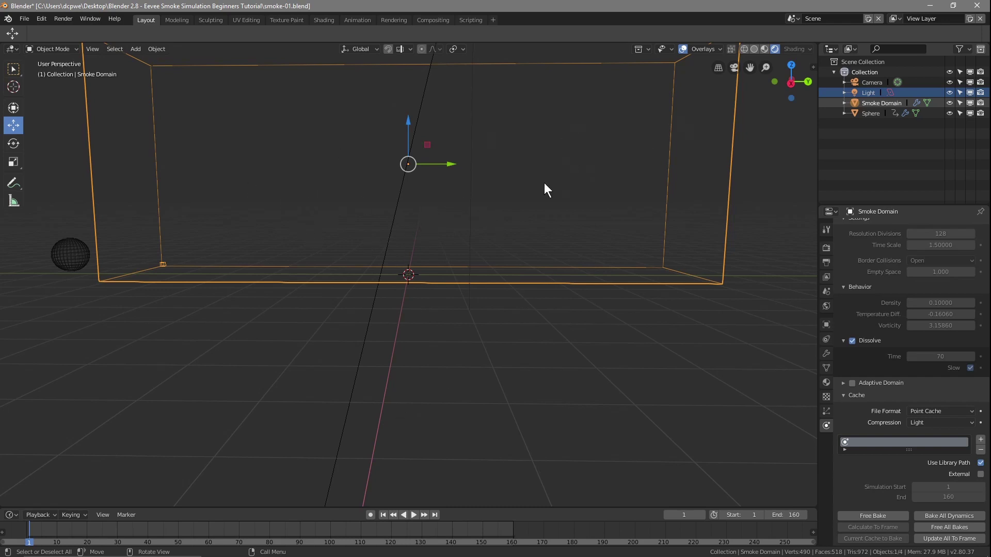
# - Play the baked smoke simulation from the first frame and stop it at frame 87
pyautogui.click(413, 515)
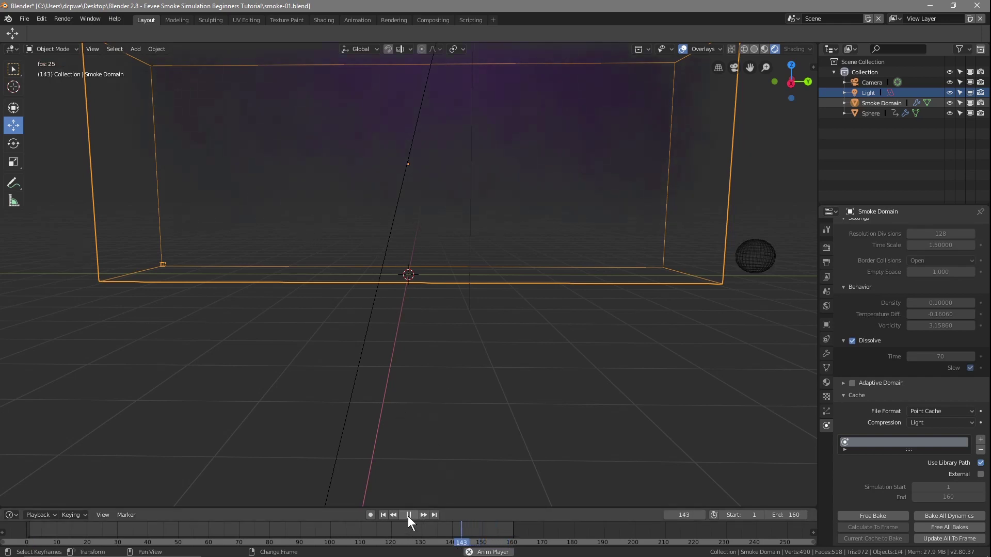
pyautogui.click(394, 515)
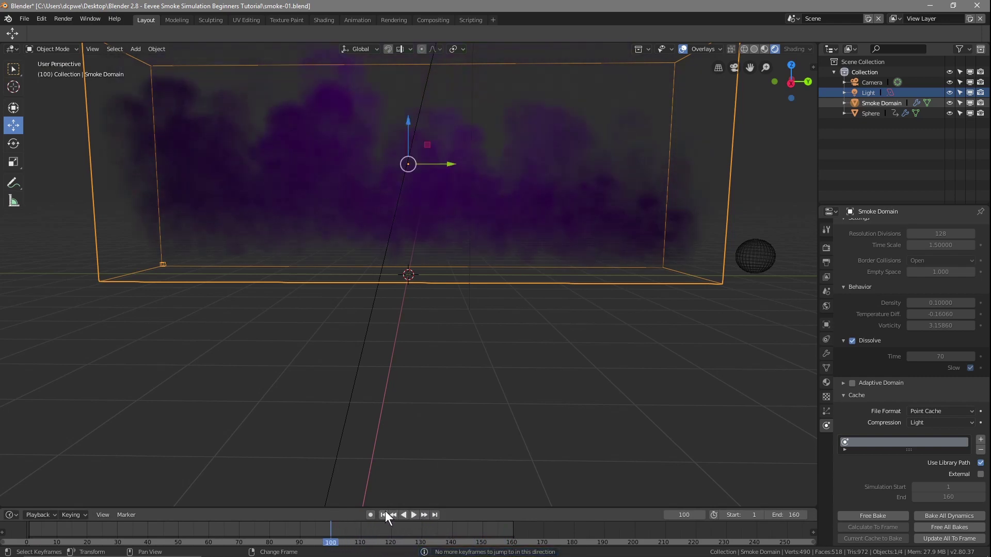
pyautogui.click(383, 514)
pyautogui.click(413, 514)
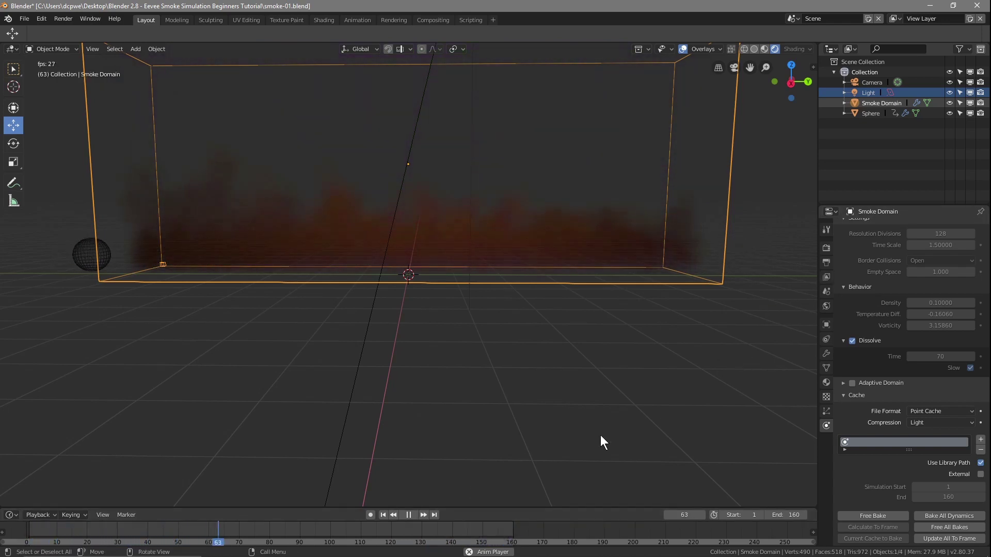
pyautogui.click(407, 515)
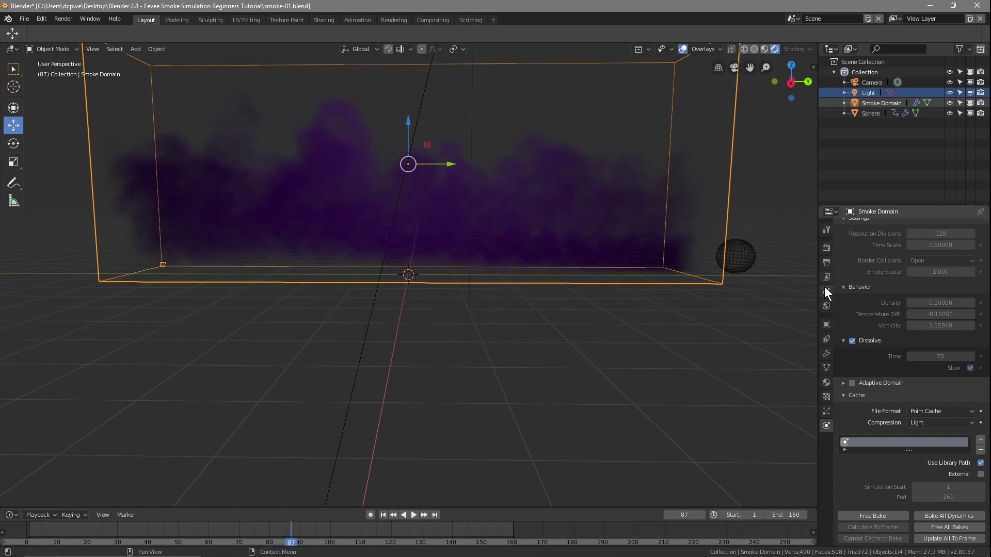
# - Darken the world surface color to black
pyautogui.click(826, 307)
pyautogui.click(933, 278)
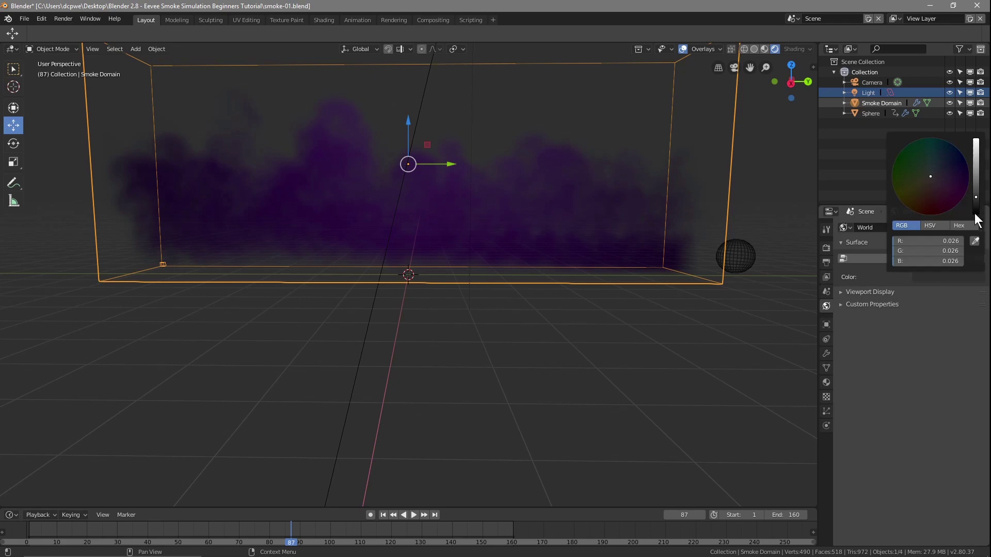
pyautogui.moveTo(977, 199); pyautogui.dragTo(975, 213)
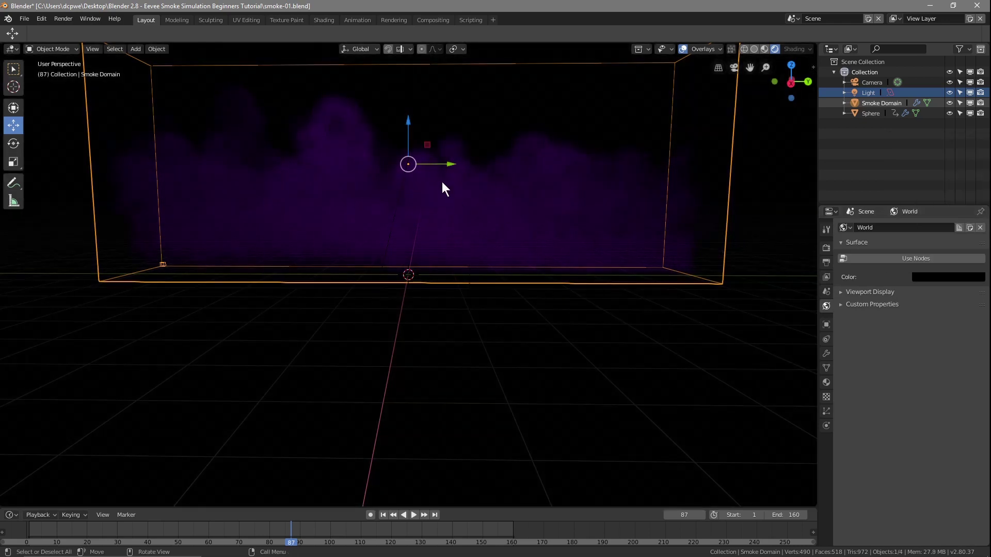
# - Set the Eevee viewport samples to 120
pyautogui.click(826, 248)
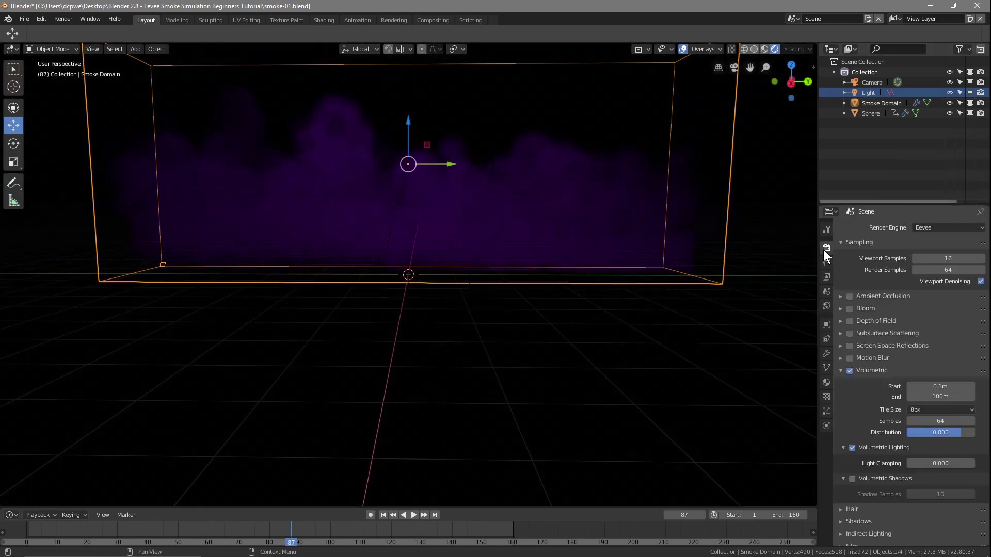
pyautogui.doubleClick(967, 264)
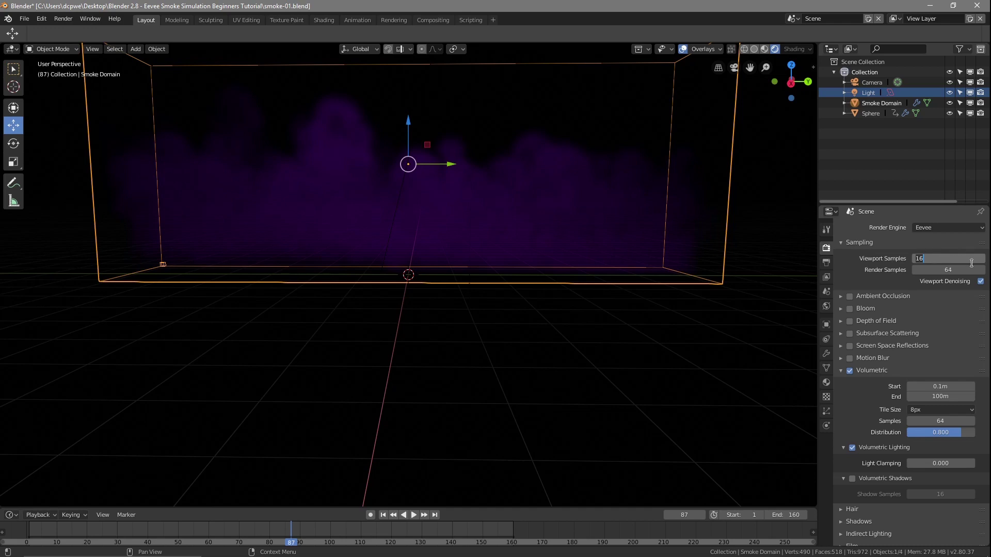
pyautogui.press('Return')
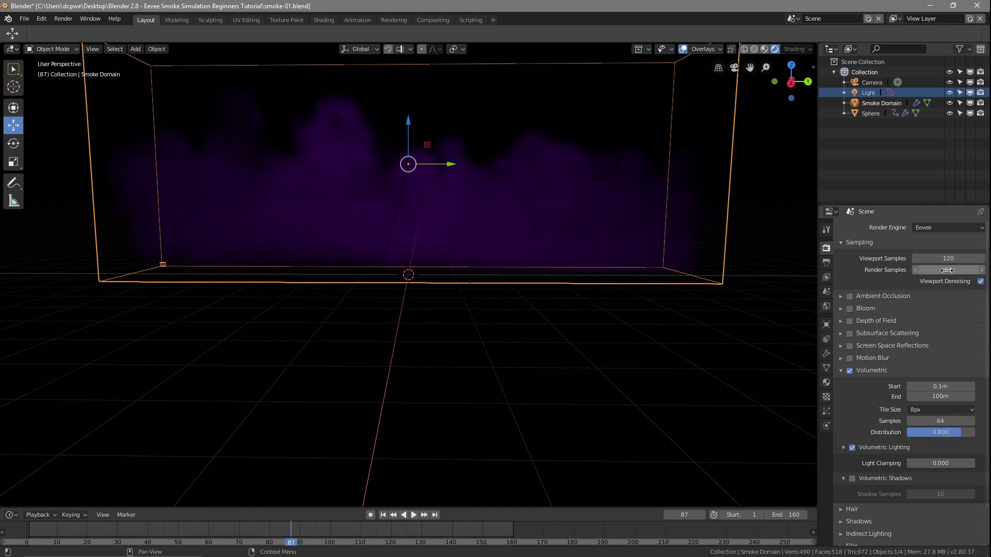
# - Set the Eevee render samples to 120, and test-render frame 87
pyautogui.press('Return')
pyautogui.press('F12')
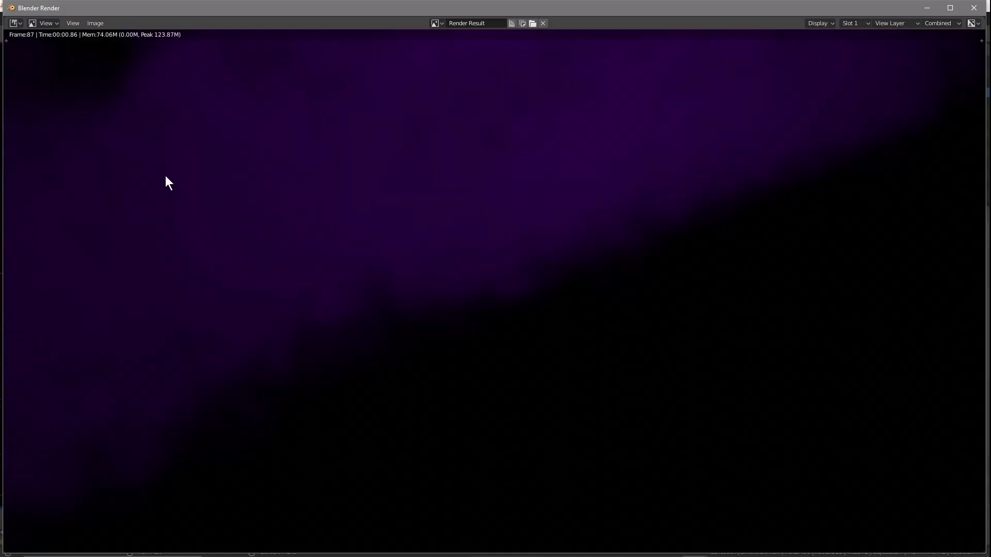
pyautogui.click(973, 7)
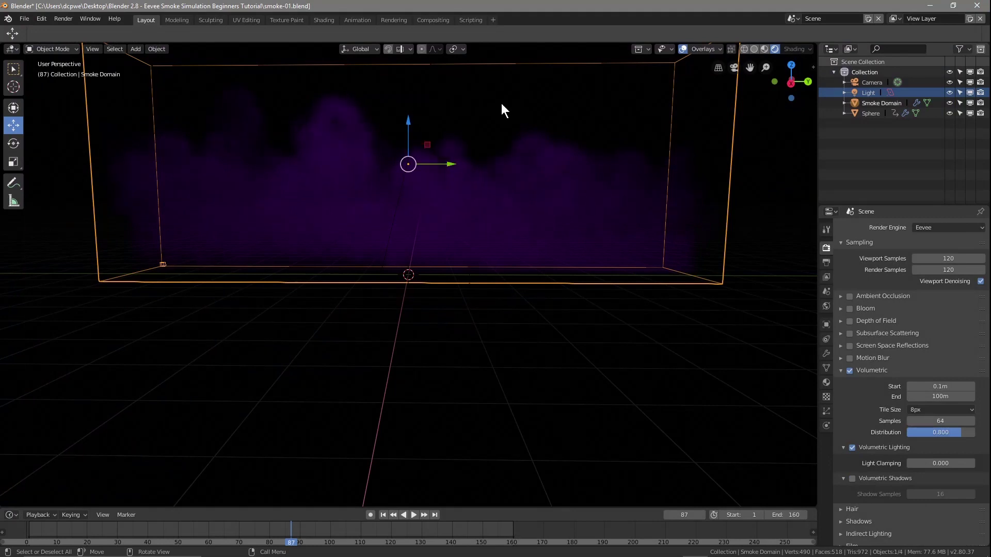
# - Frame the whole smoke domain from the front and align the camera to that view
pyautogui.moveTo(441, 319); pyautogui.dragTo(441, 323, button='middle')
pyautogui.scroll(-5, 441, 322)
pyautogui.scroll(3, 441, 320)
pyautogui.scroll(-1, 443, 320)
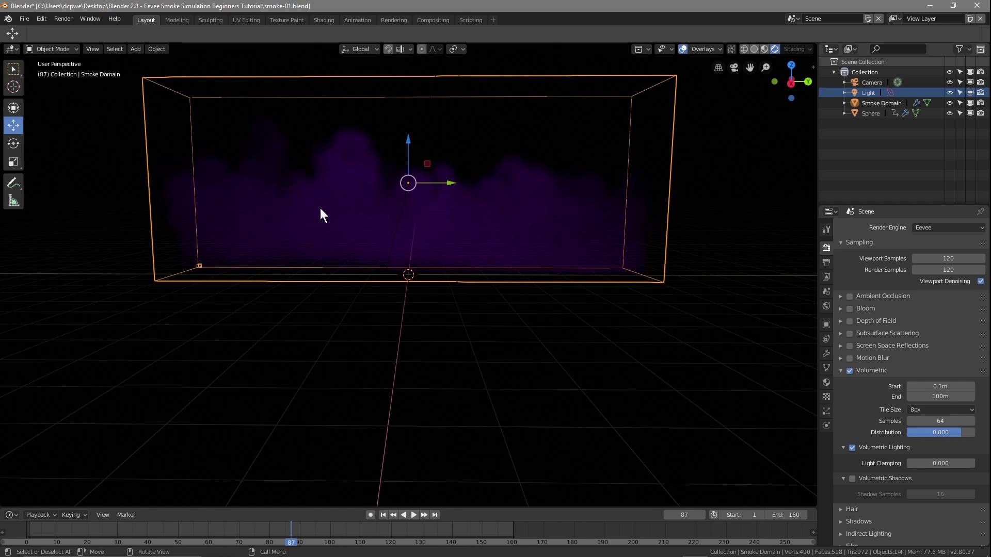
pyautogui.press('ctrl')
pyautogui.press('KP_0')
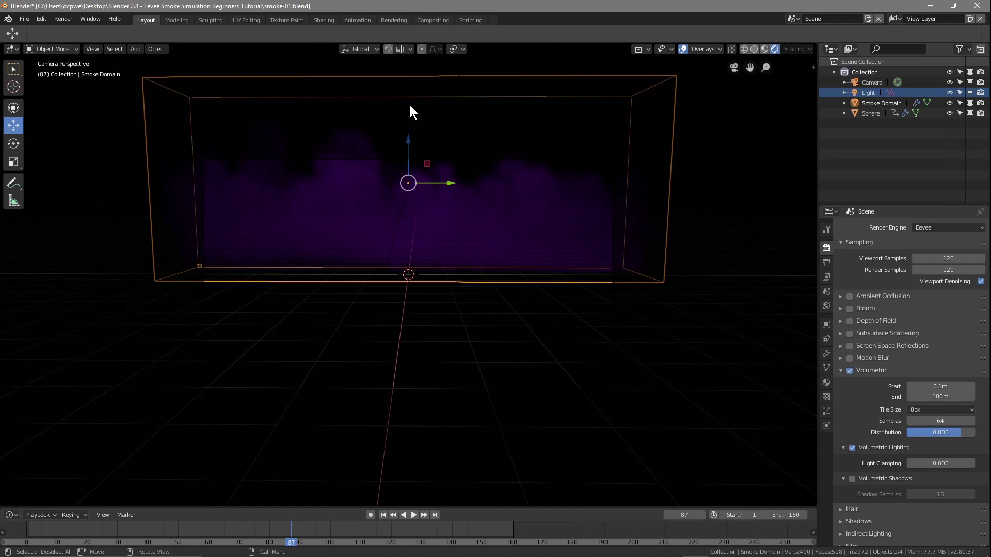
# - Select the camera and switch the viewport to LookDev shading after comparing it with wireframe
pyautogui.click(866, 82)
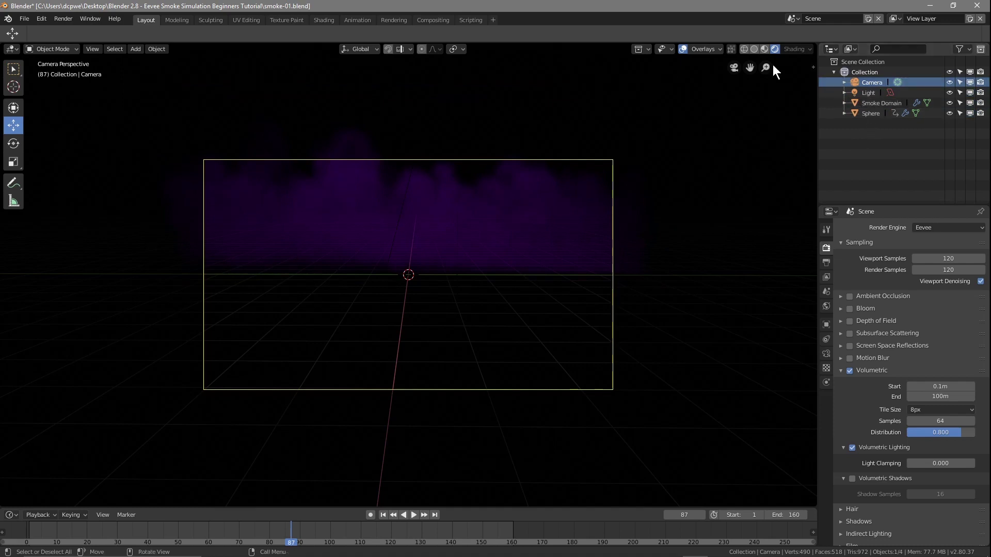
pyautogui.click(764, 49)
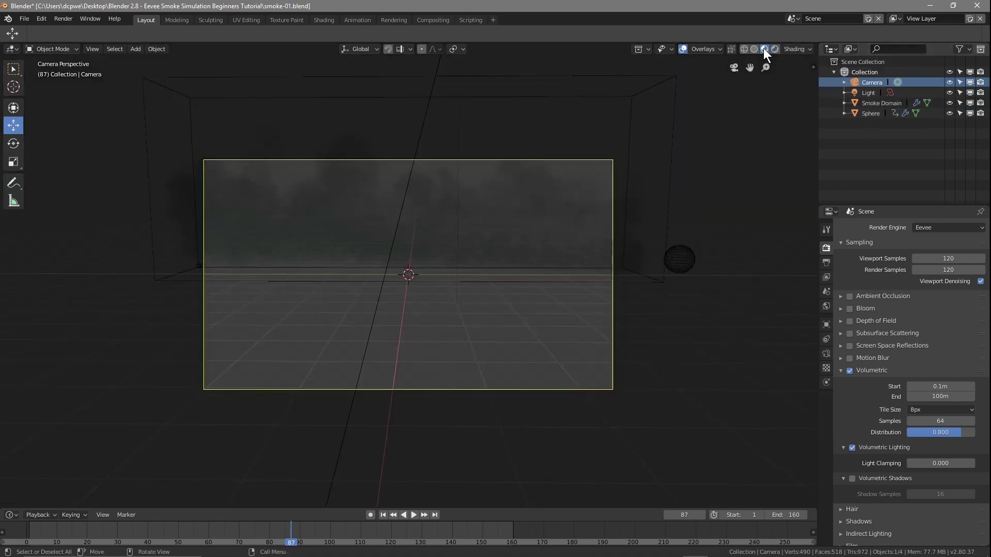
pyautogui.click(745, 49)
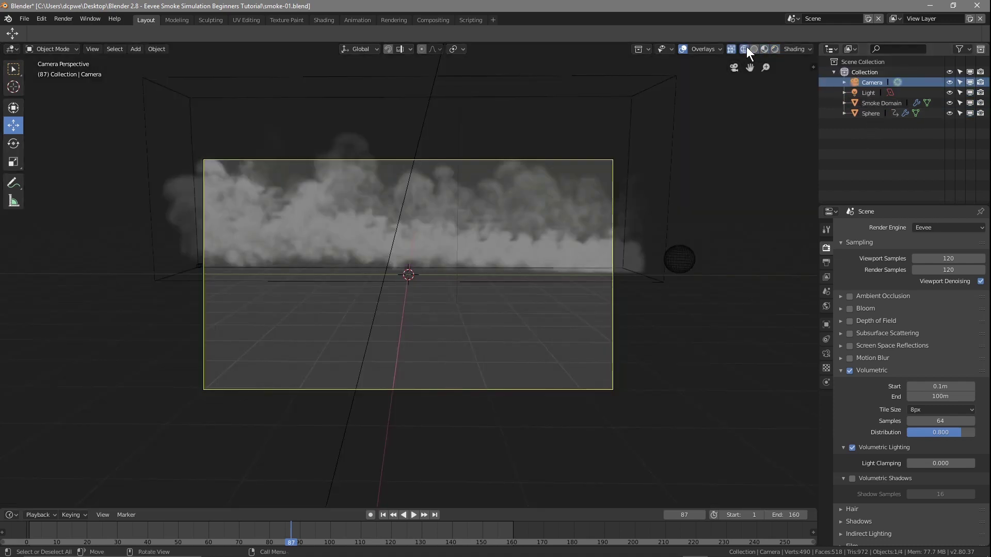
pyautogui.click(764, 49)
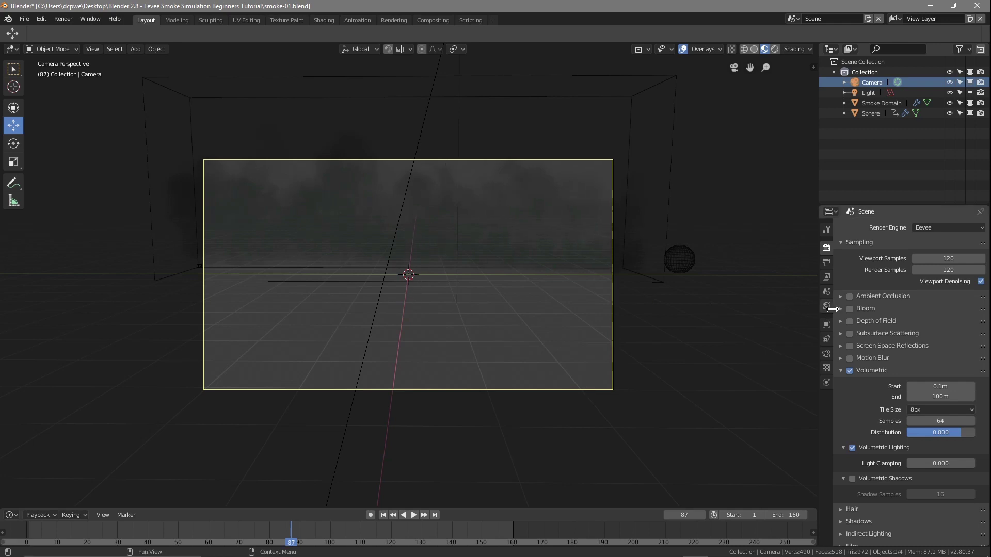
# - Reposition the camera to about X 14.918 m, Y 0.29 m and Z 5.379 m
pyautogui.click(826, 324)
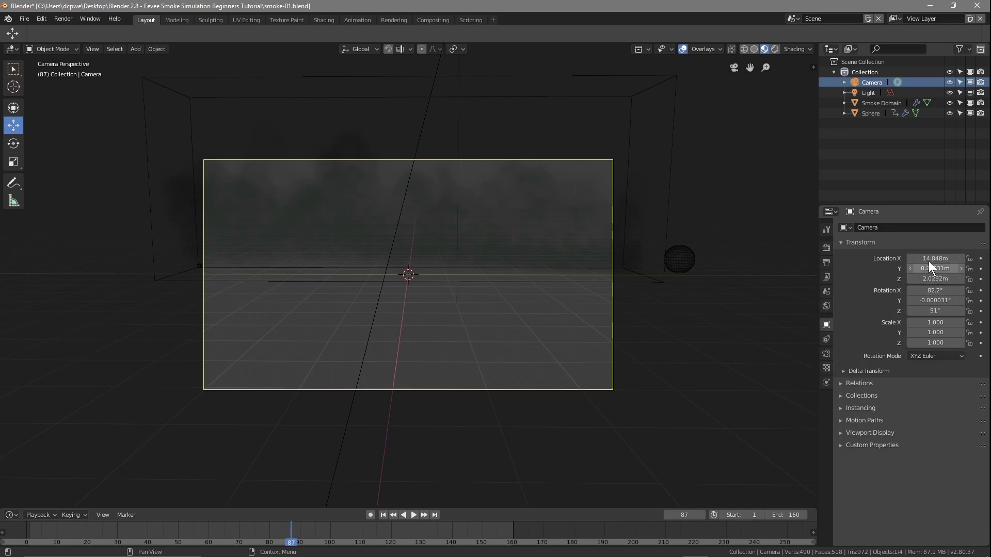
pyautogui.moveTo(931, 258); pyautogui.dragTo(940, 258)
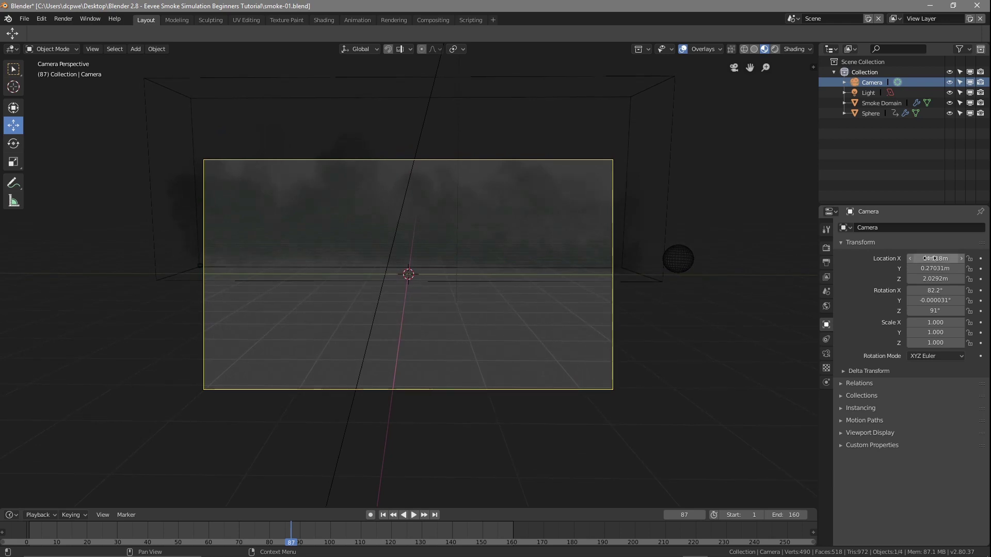
pyautogui.click(201, 240)
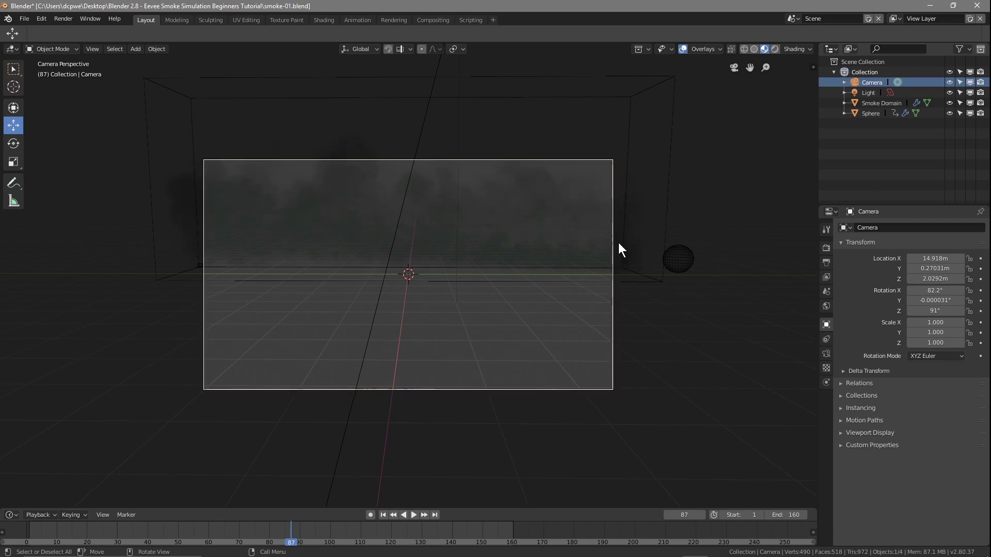
pyautogui.moveTo(919, 269); pyautogui.dragTo(981, 279)
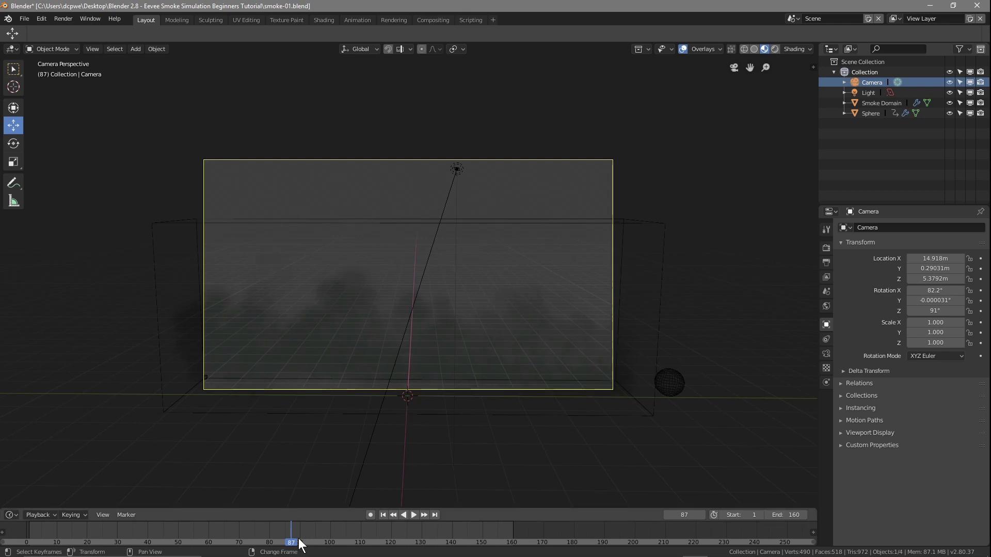
# - Play the animation up to frame 113 and raise the smoke domain to about 3.489 m on Z
pyautogui.press('space')
pyautogui.press('space')
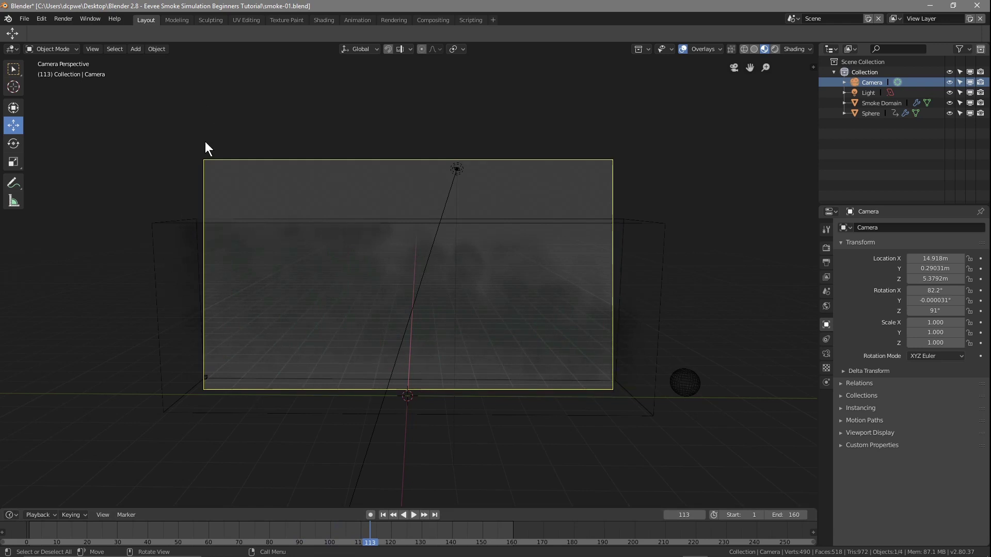
pyautogui.click(658, 224)
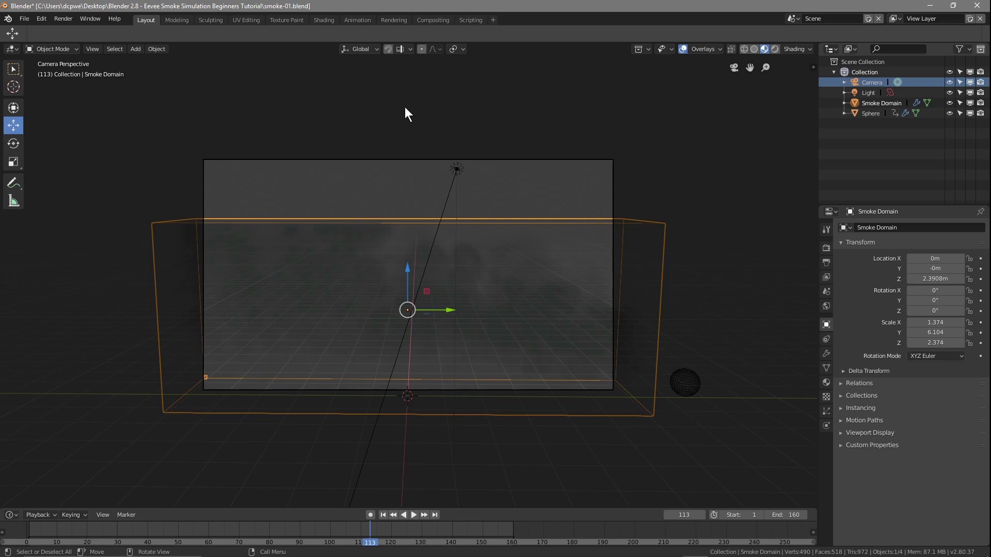
pyautogui.click(402, 270)
pyautogui.click(645, 223)
pyautogui.moveTo(406, 268); pyautogui.dragTo(404, 227)
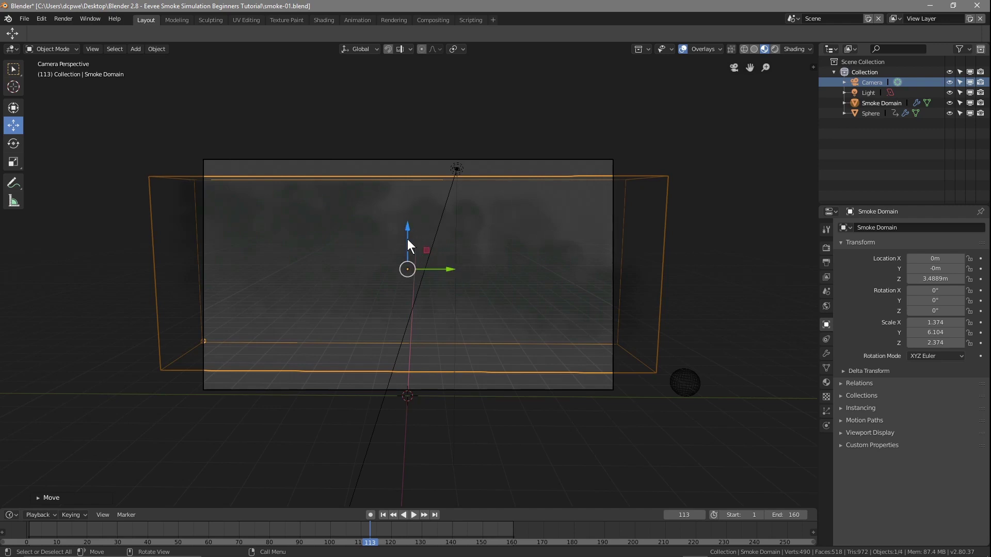
# - Scale the smoke domain by about 1.22 along Z and check its fit around the camera frame
pyautogui.press('s')
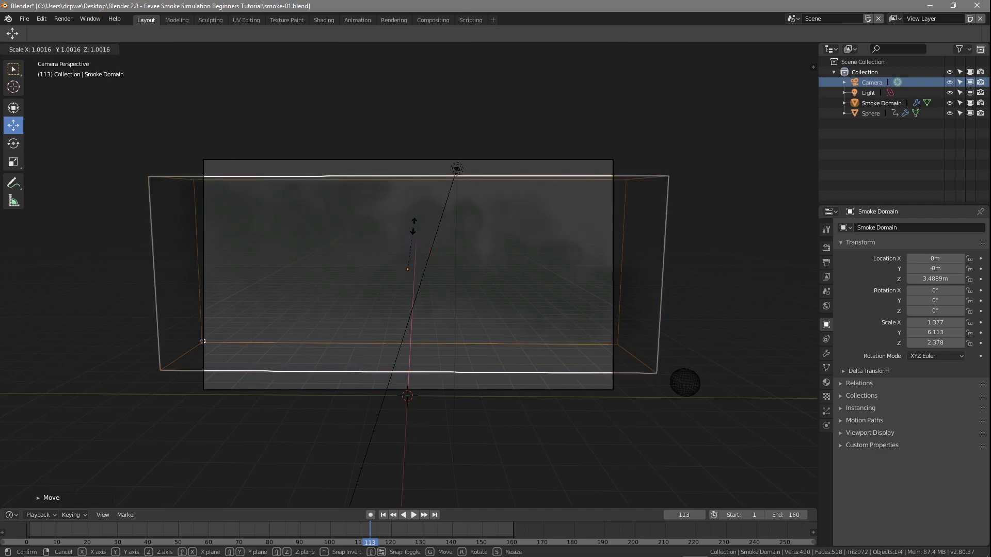
pyautogui.press('z')
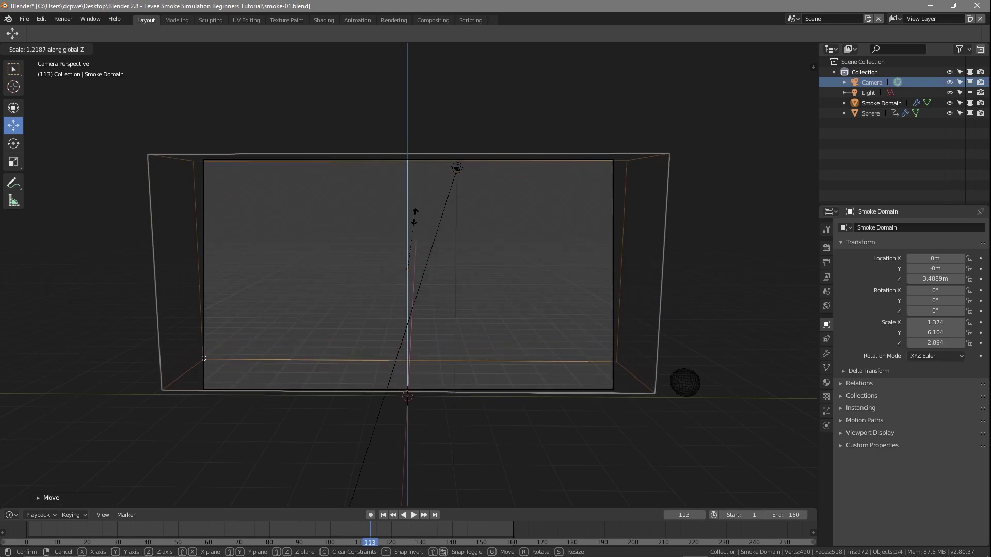
pyautogui.click(414, 217)
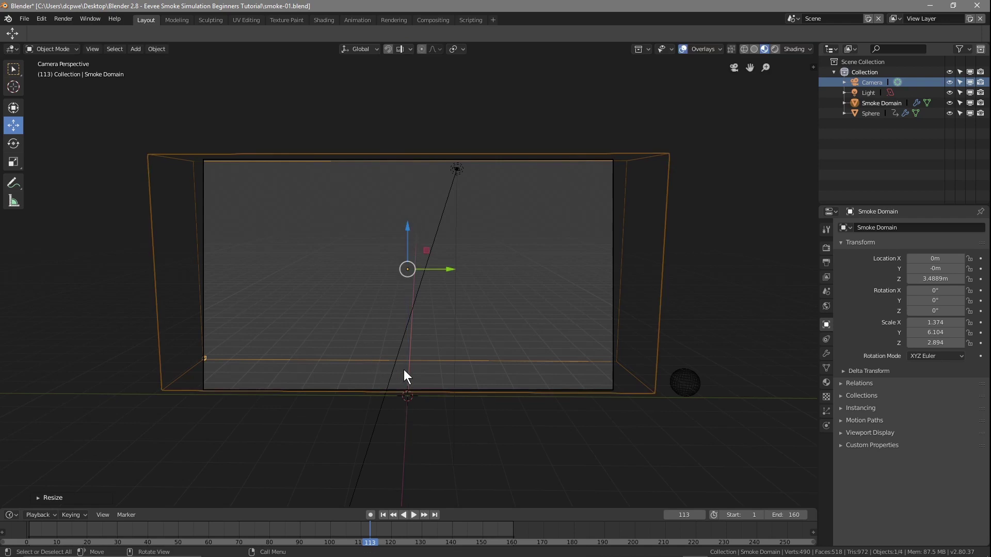
pyautogui.moveTo(122, 389); pyautogui.dragTo(122, 389, button='middle')
pyautogui.scroll(-4, 206, 395)
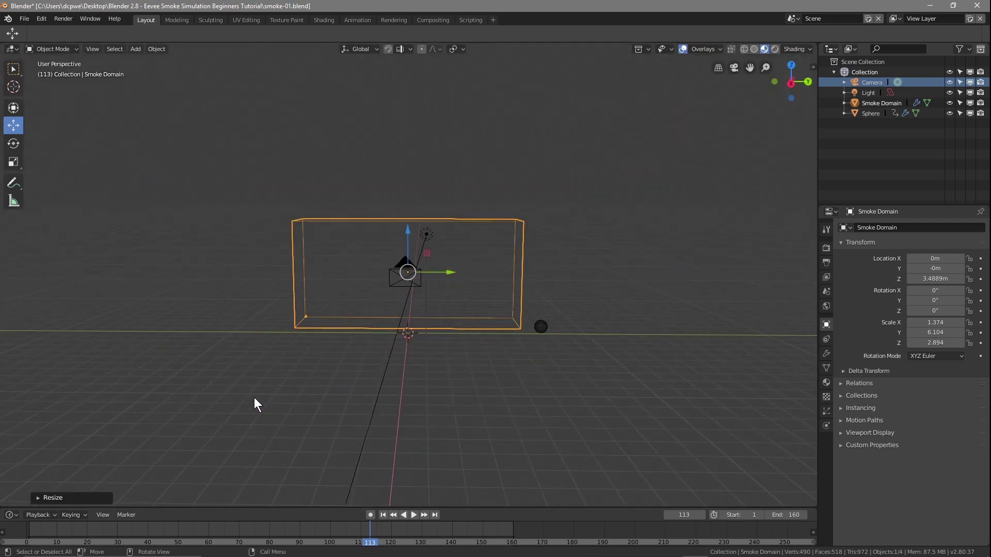
pyautogui.moveTo(240, 397); pyautogui.dragTo(331, 403, button='middle')
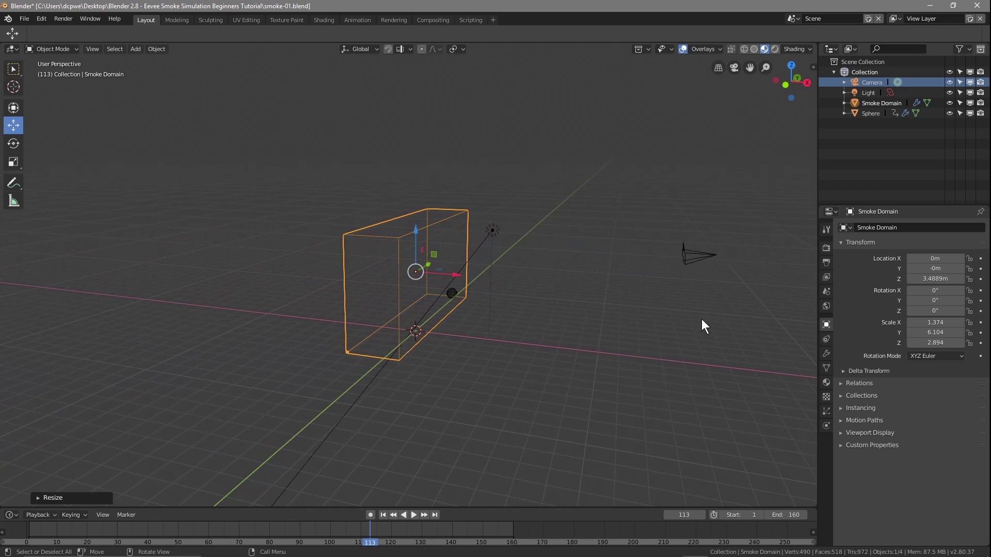
pyautogui.click(733, 67)
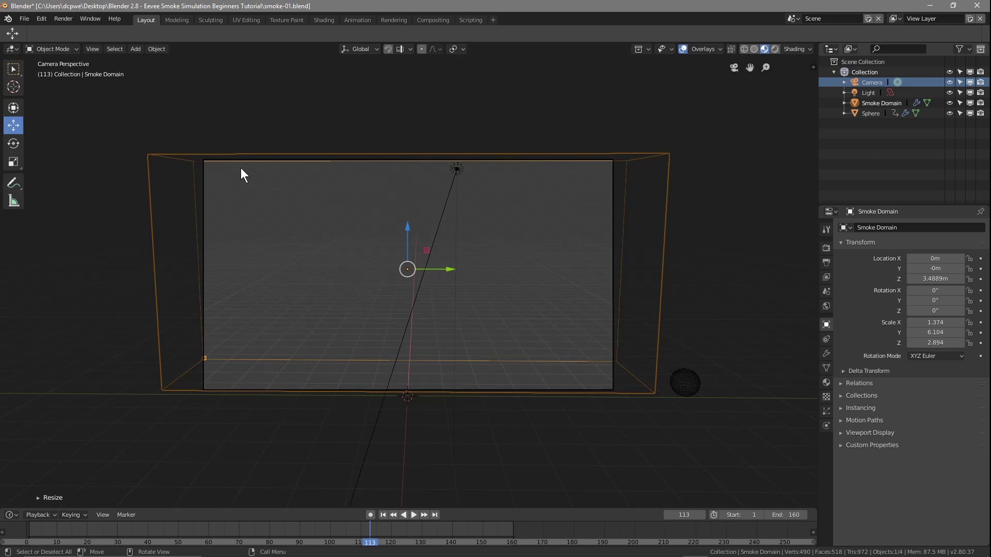
# - Select the camera, preview the animation in rendered and LookDev shading, and return to frame 1
pyautogui.click(871, 82)
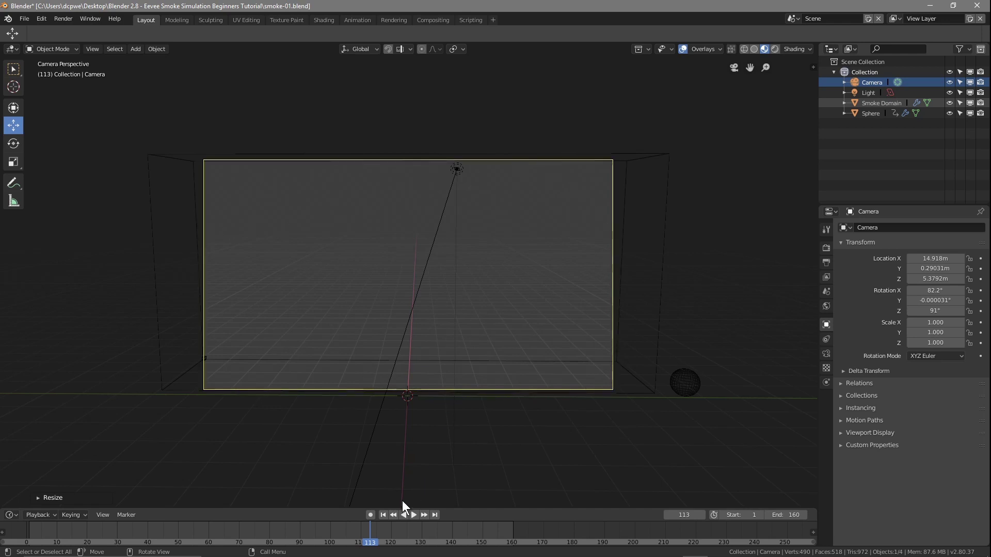
pyautogui.click(383, 514)
pyautogui.click(410, 514)
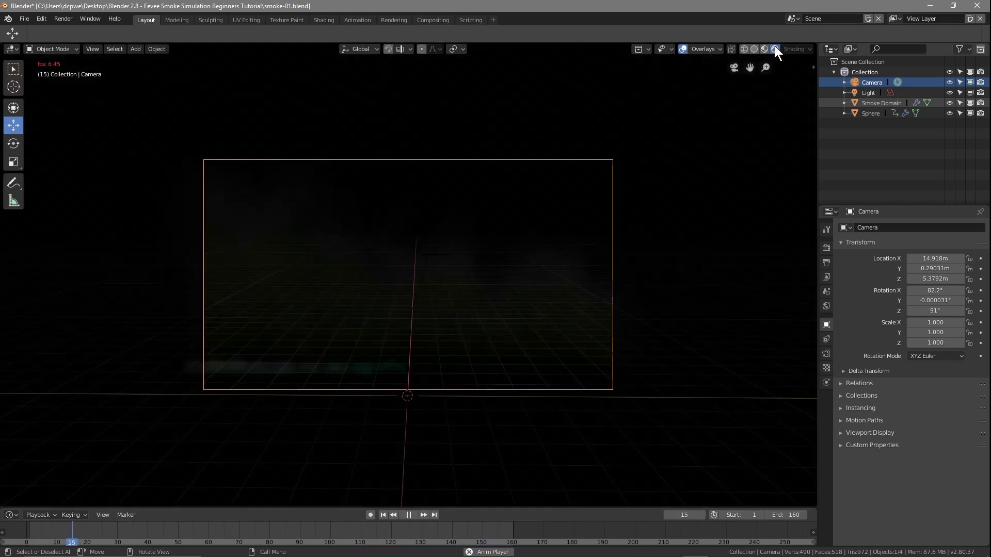
pyautogui.click(775, 49)
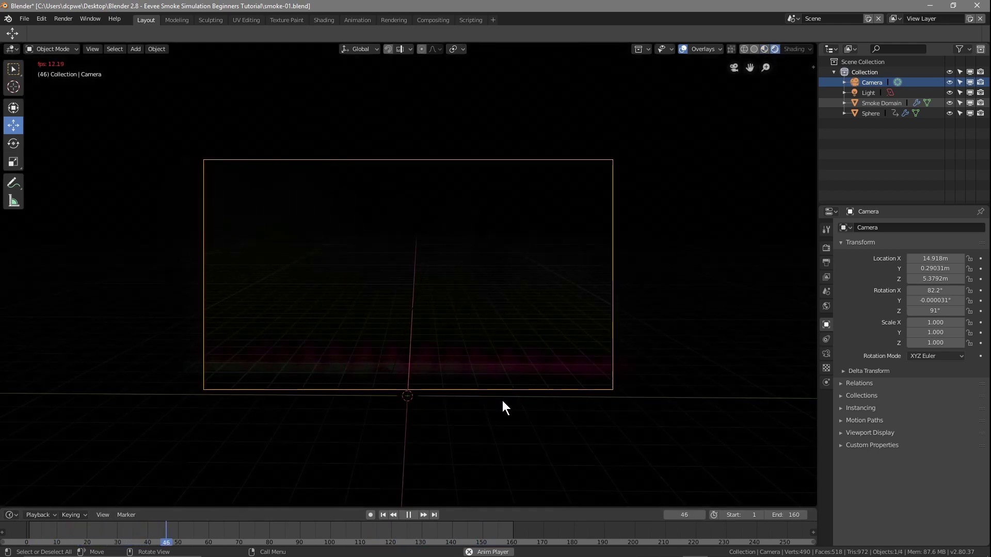
pyautogui.click(383, 514)
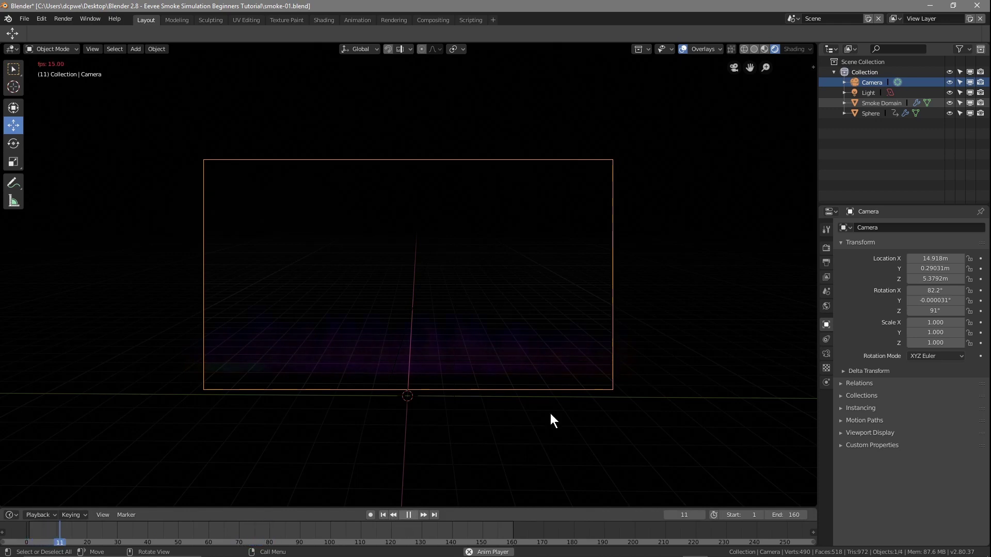
pyautogui.click(763, 49)
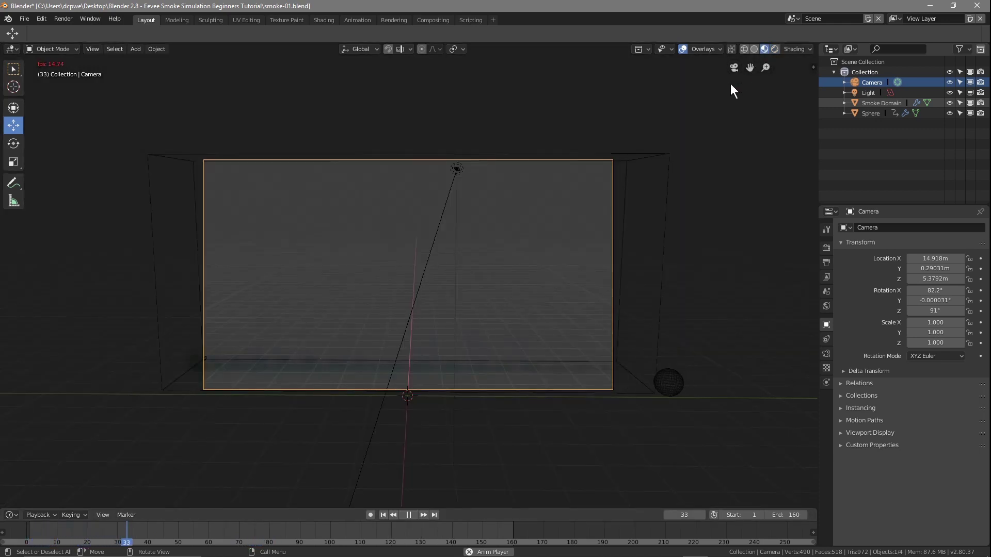
pyautogui.click(383, 516)
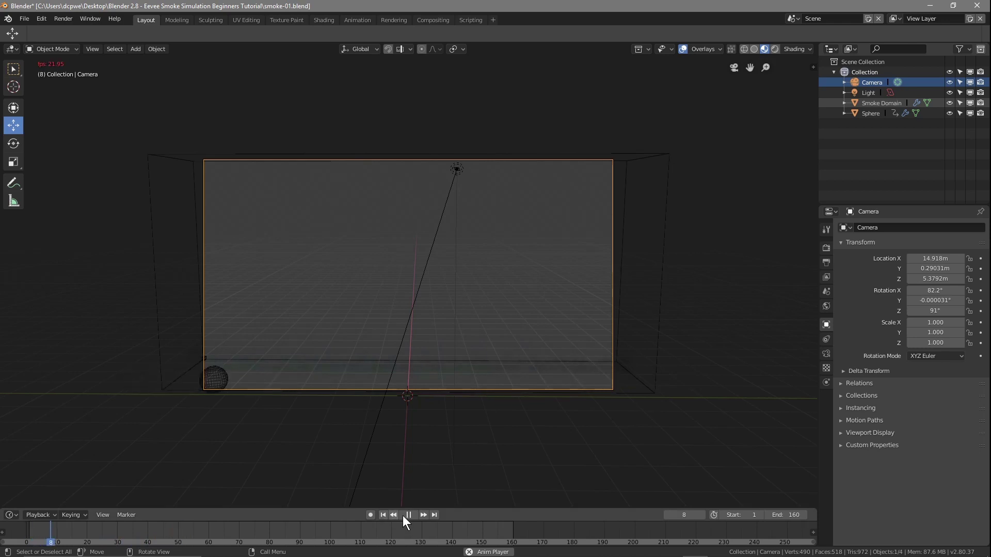
pyautogui.click(408, 515)
pyautogui.click(383, 515)
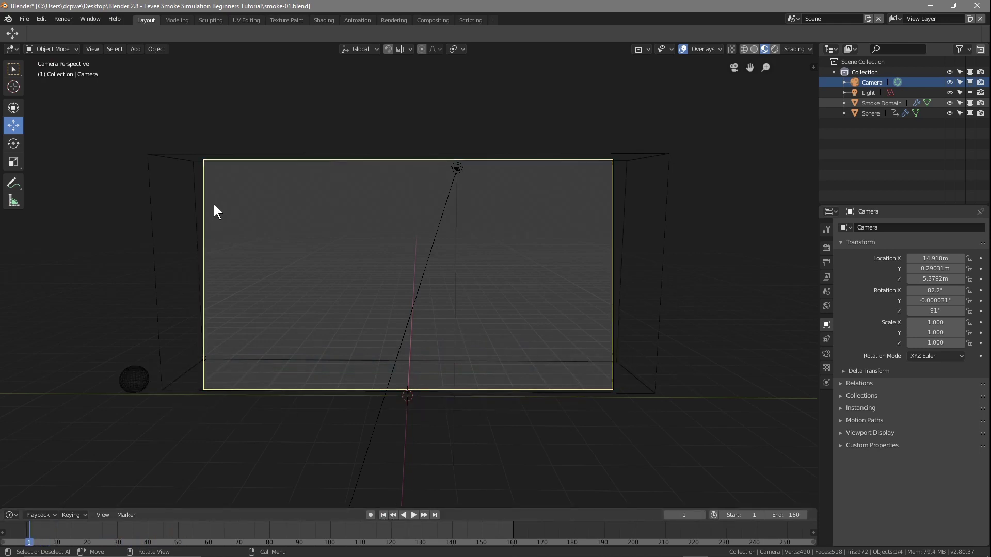
# - Select the smoke domain and examine its height relative to the emitter sphere in the right and front orthographic views
pyautogui.moveTo(155, 372); pyautogui.dragTo(279, 375, button='middle')
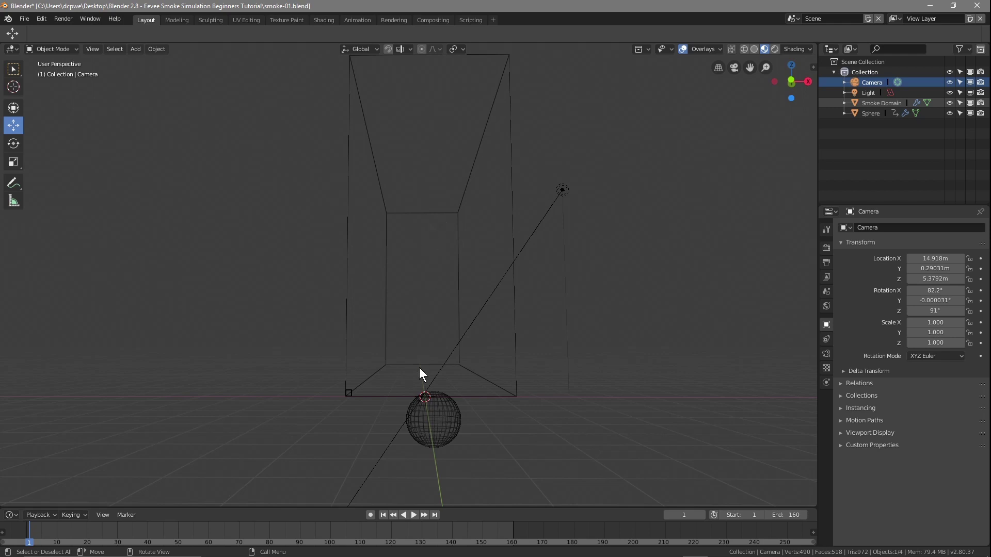
pyautogui.moveTo(470, 413); pyautogui.dragTo(119, 389, button='middle')
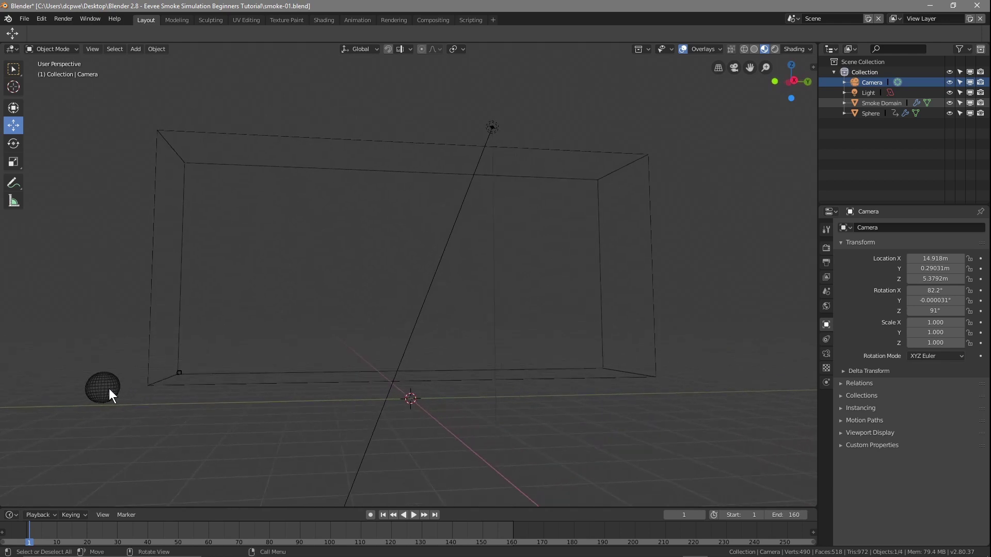
pyautogui.moveTo(252, 322); pyautogui.dragTo(281, 327, button='middle')
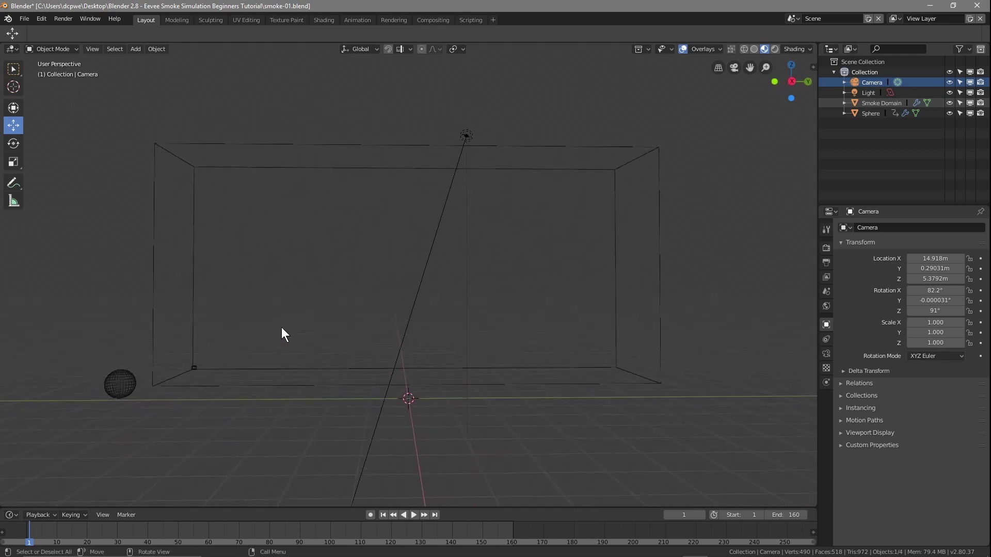
pyautogui.click(327, 385)
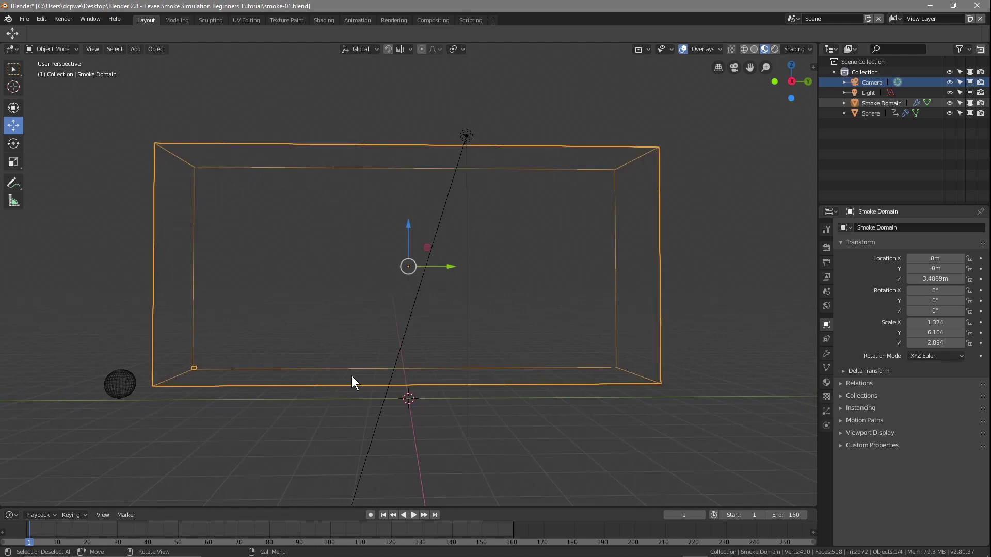
pyautogui.press('KP_9')
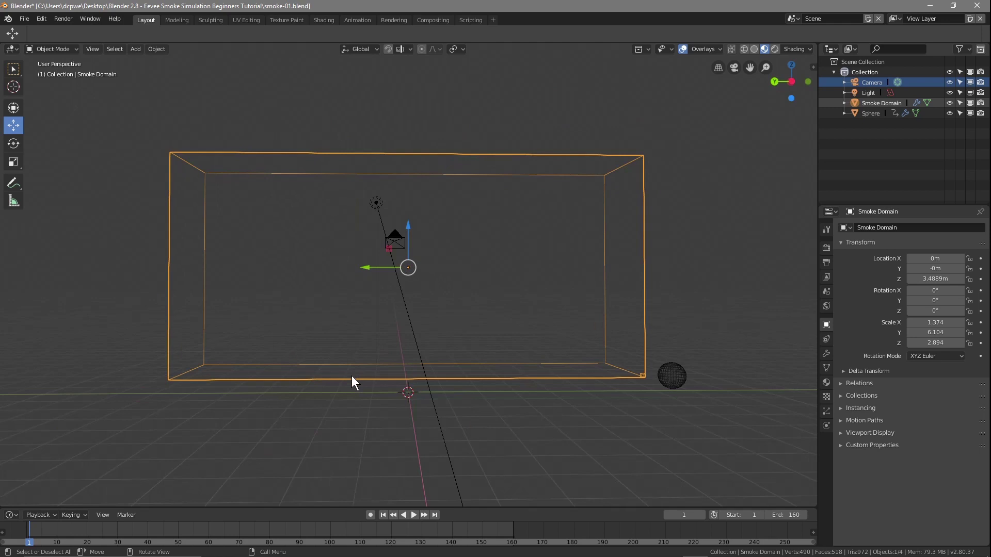
pyautogui.press('KP_3')
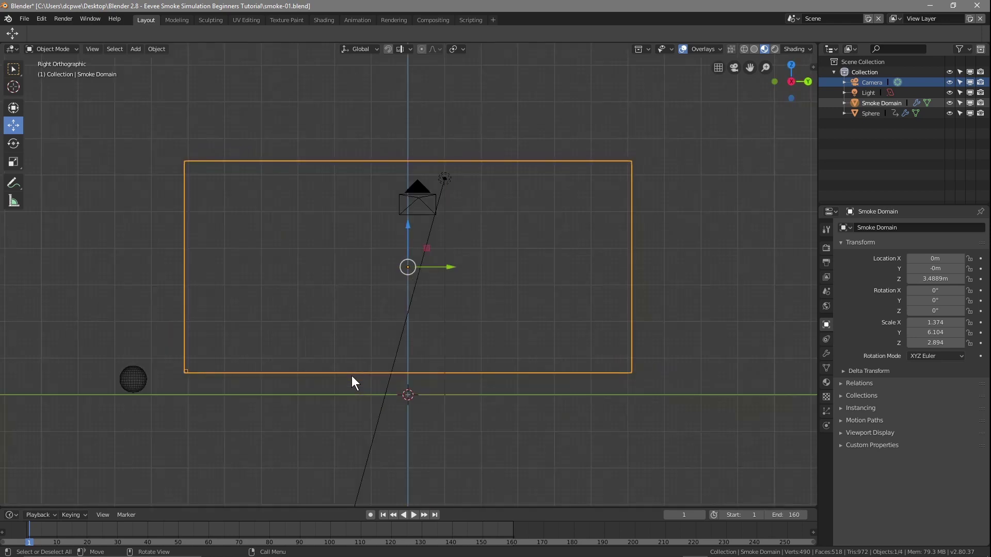
pyautogui.press('KP_1')
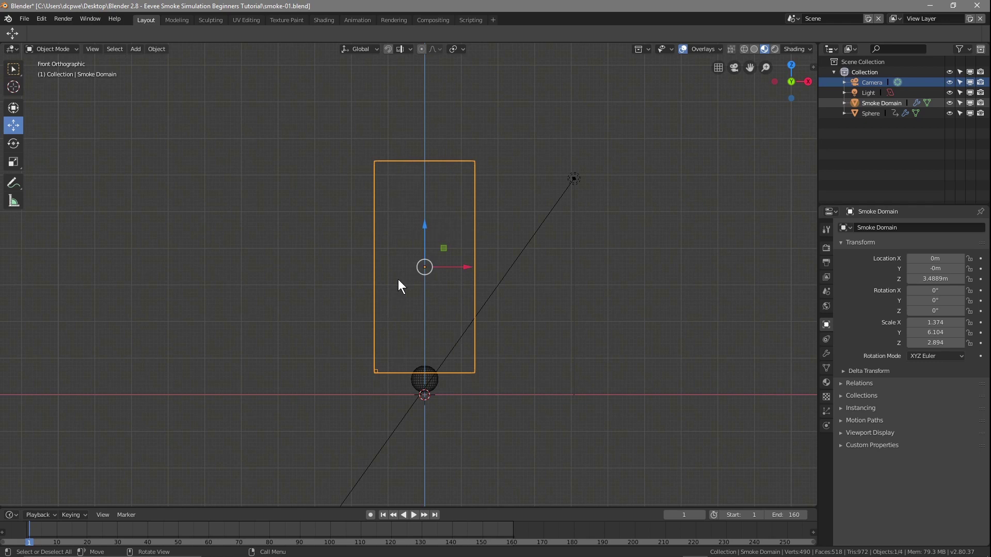
# - Scale the smoke domain by about 1.2 along Z and check its fit through the camera view
pyautogui.press('s')
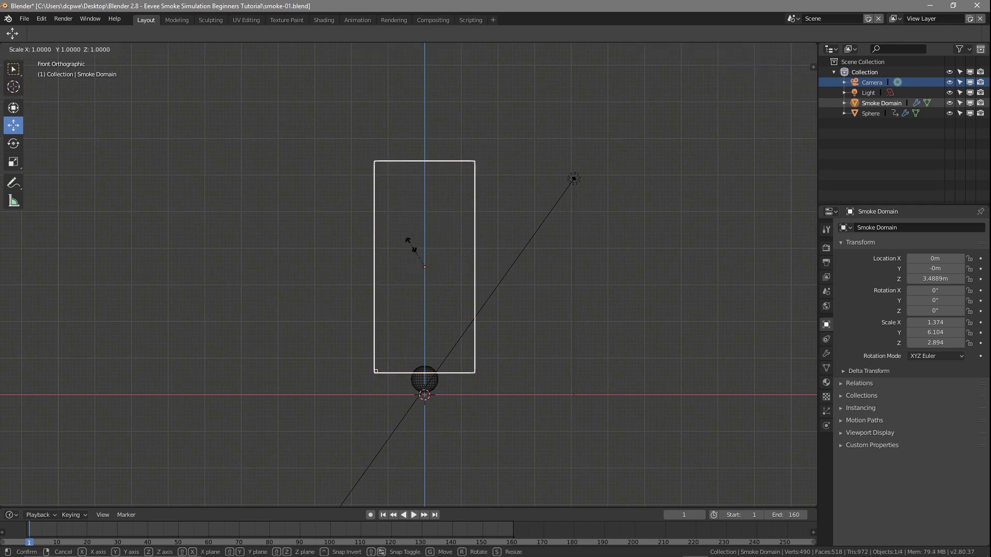
pyautogui.press('z')
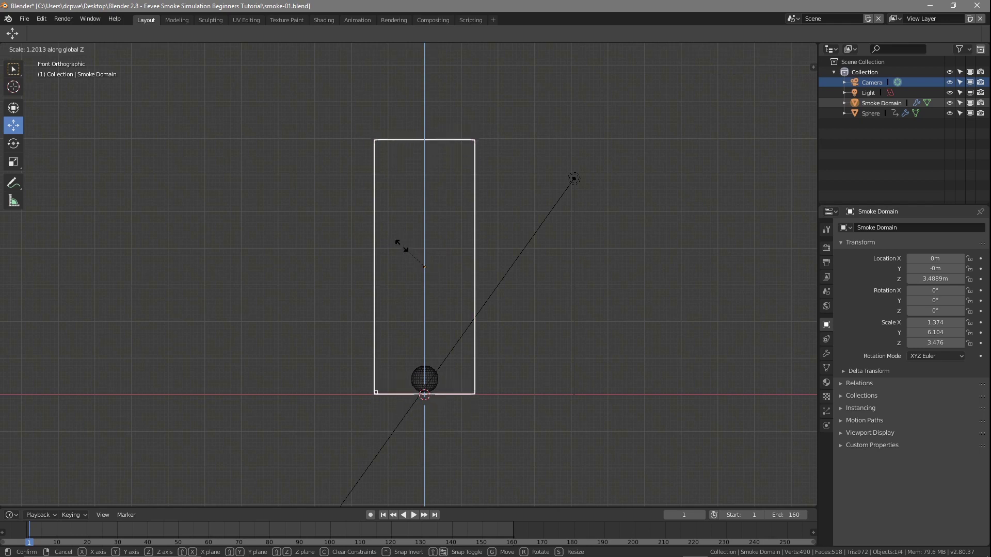
pyautogui.click(402, 247)
pyautogui.moveTo(498, 420); pyautogui.dragTo(215, 387, button='middle')
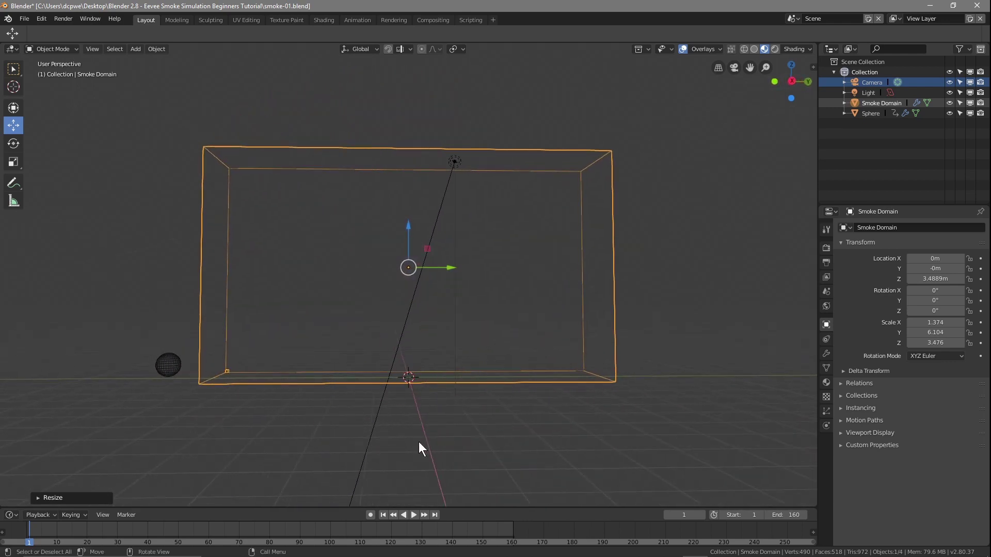
pyautogui.click(733, 68)
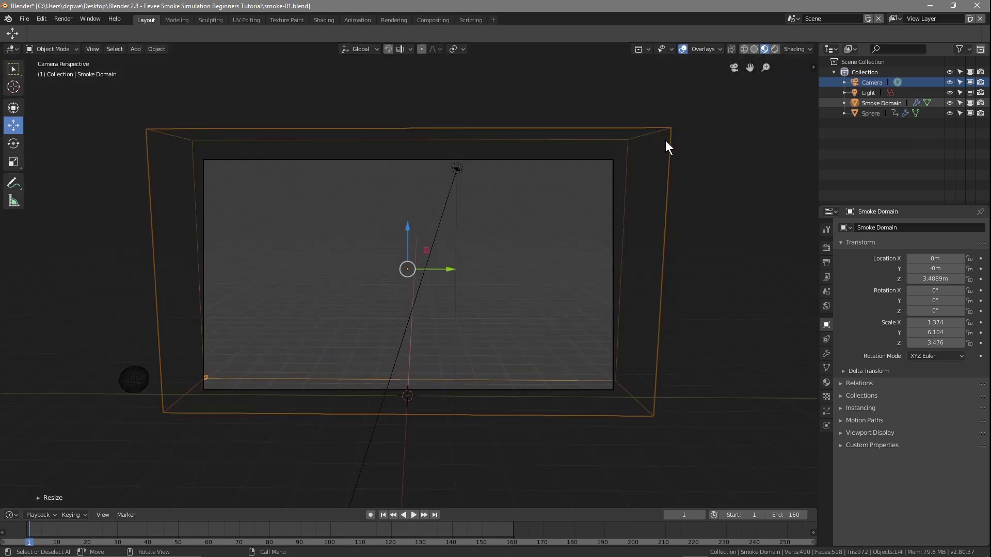
# - Play the animation through the camera, switch to rendered shading, and return to frame 1
pyautogui.click(410, 515)
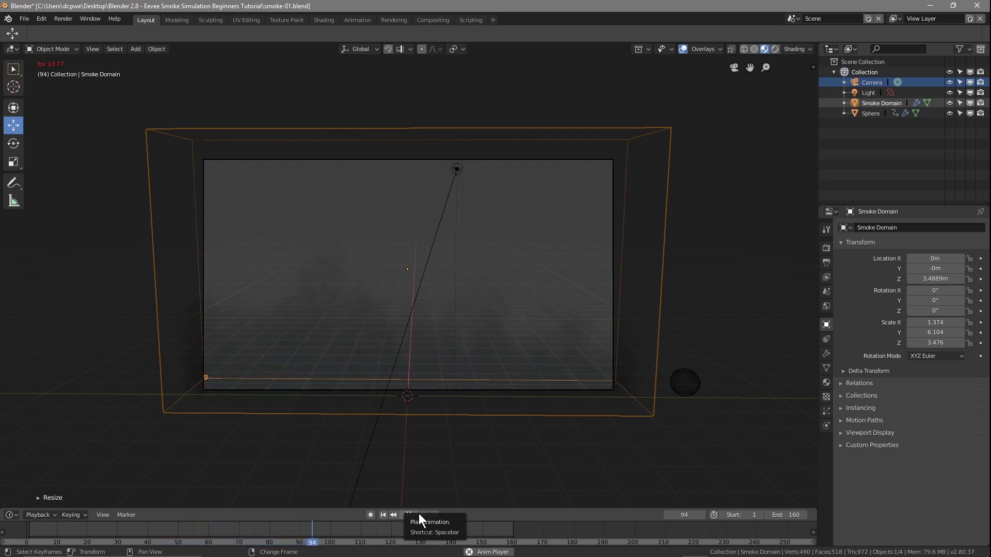
pyautogui.click(773, 49)
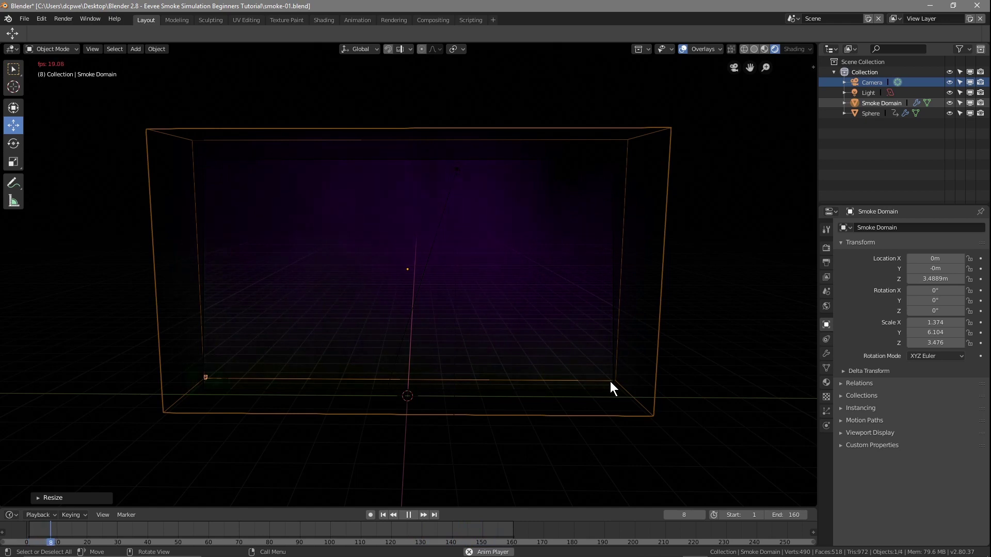
pyautogui.click(407, 515)
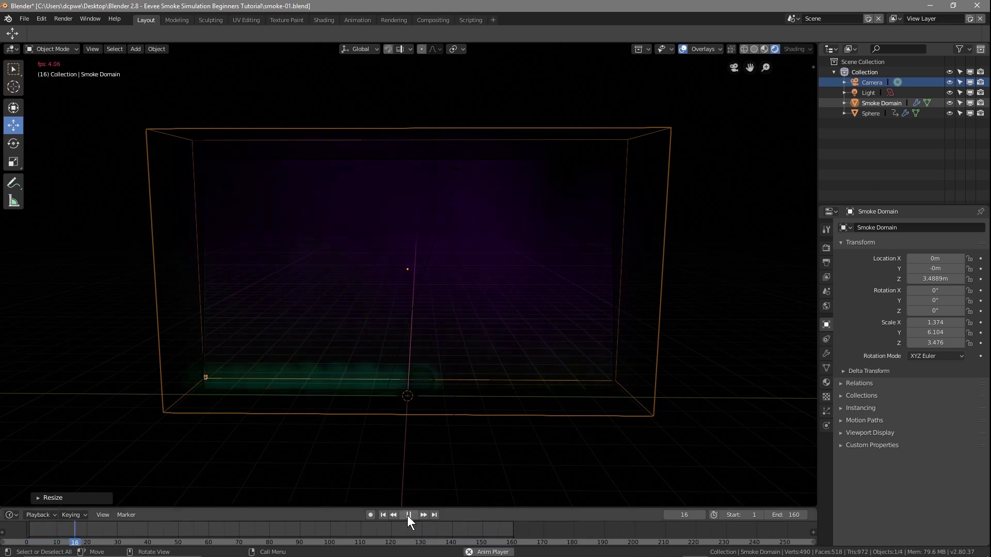
pyautogui.click(383, 515)
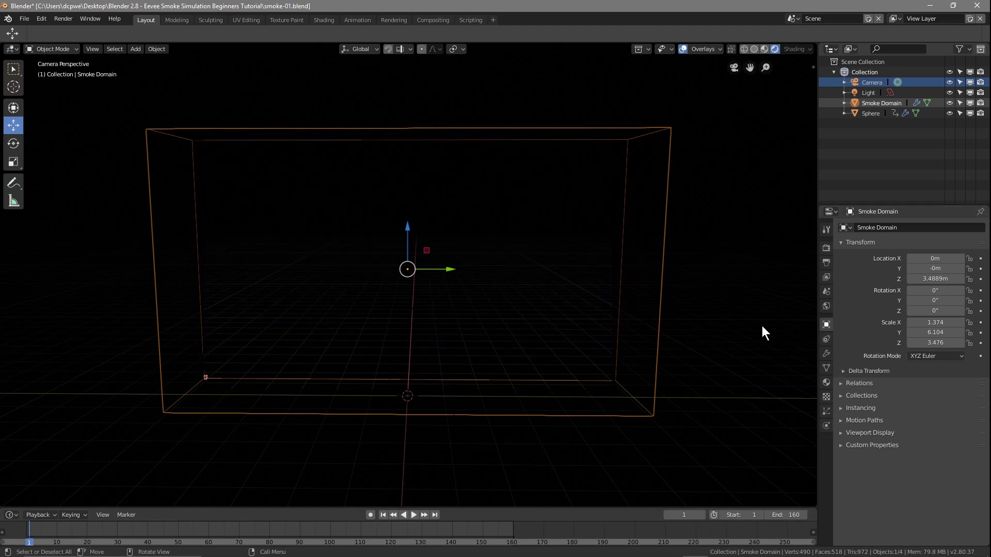
# - Free the smoke domain's existing bake in its physics cache and bake all dynamics again
pyautogui.click(826, 426)
pyautogui.scroll(-3, 880, 417)
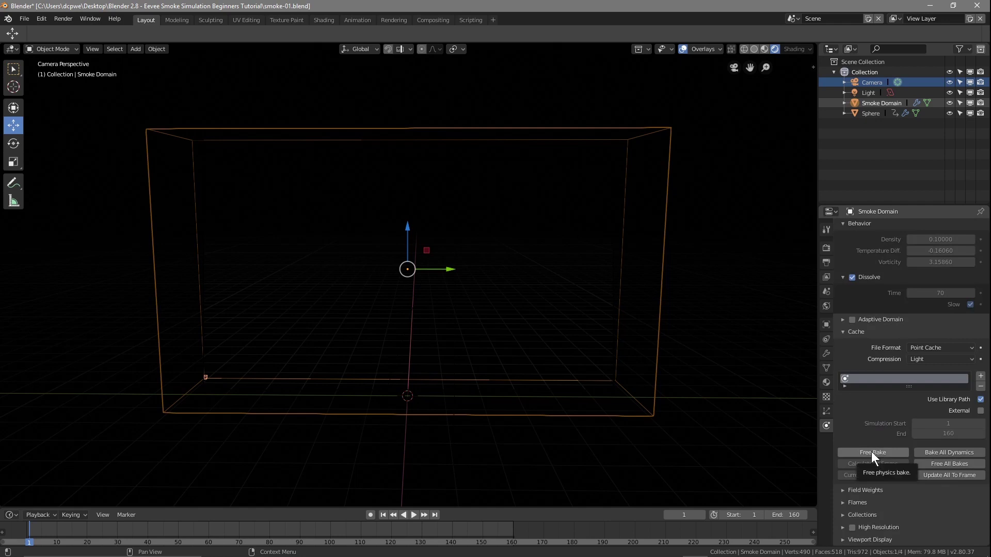
pyautogui.click(871, 451)
pyautogui.click(946, 454)
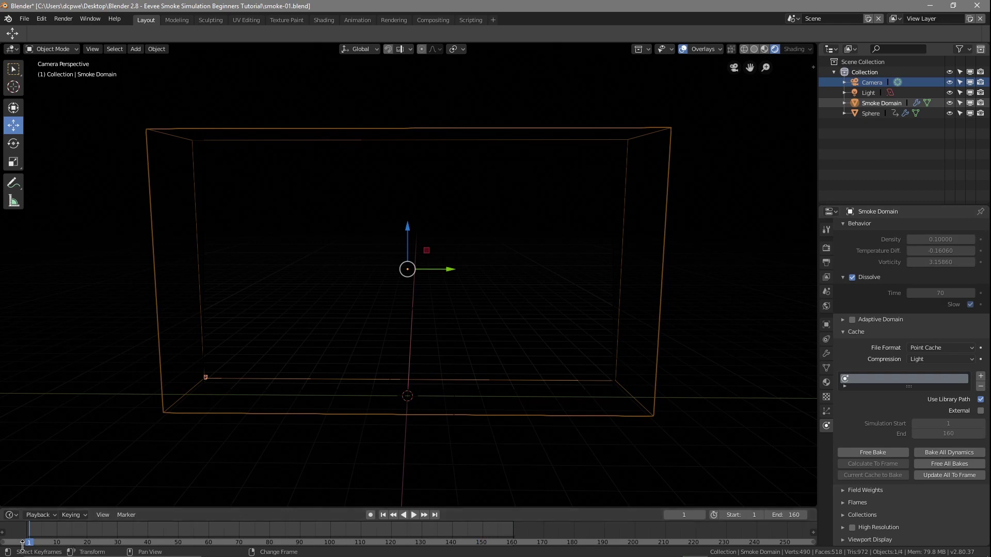
# - Play the newly baked smoke up to frame 120, test-render that frame and close the render
pyautogui.press('space')
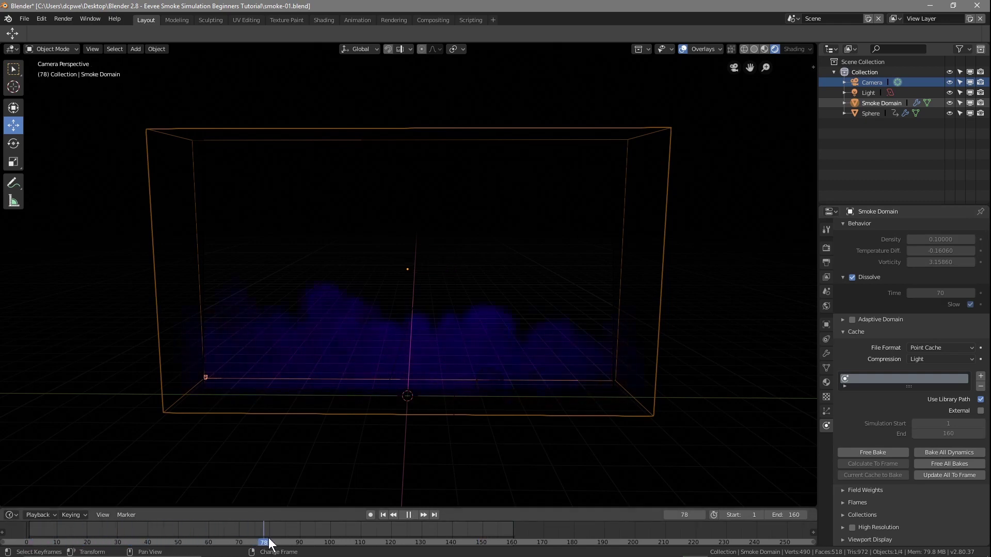
pyautogui.click(409, 516)
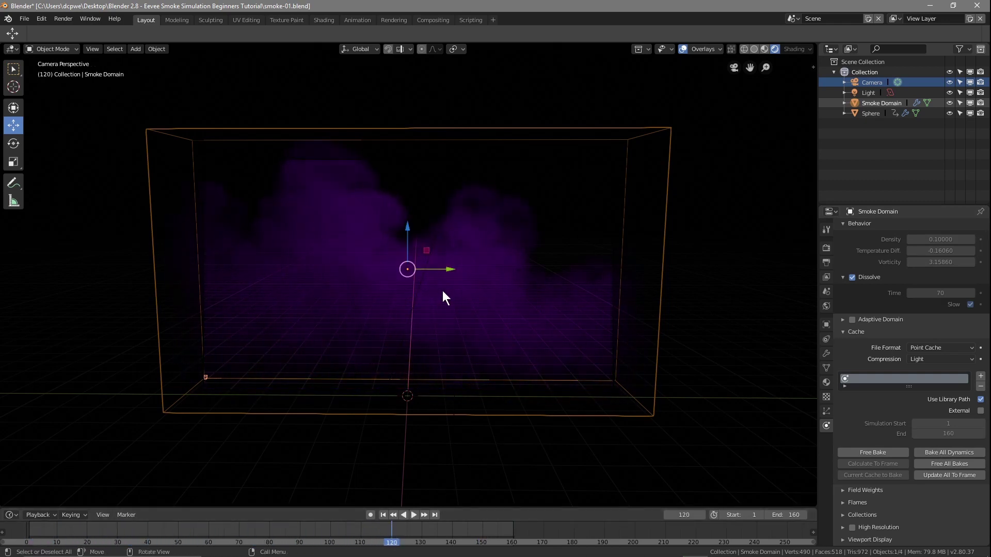
pyautogui.press('F12')
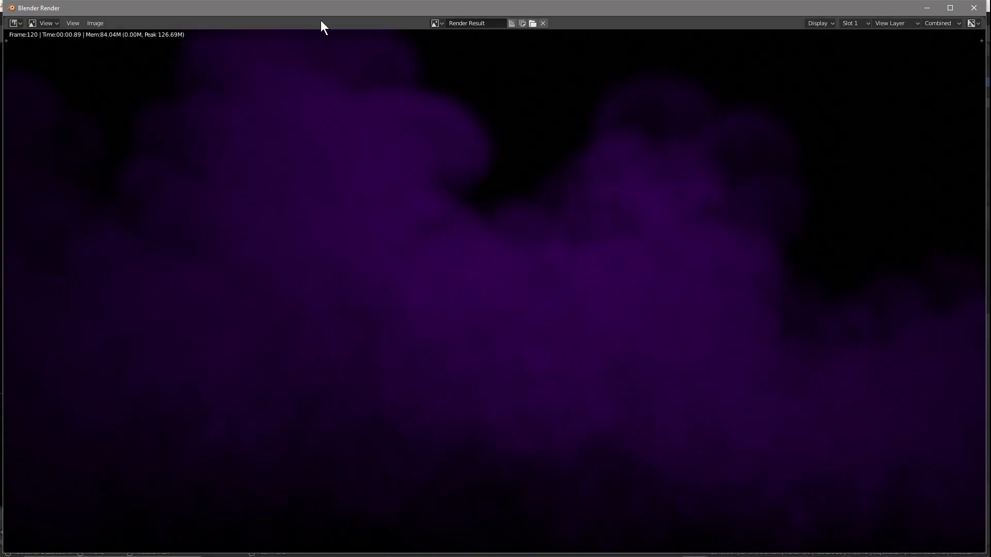
pyautogui.click(965, 8)
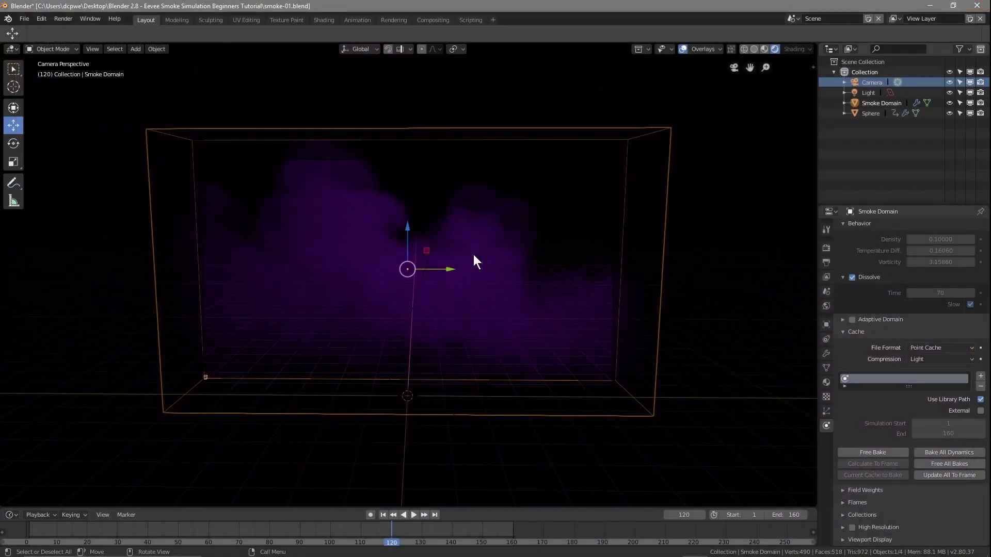
# - Select the light, raise its energy to 6.680 and test-render frame 120
pyautogui.click(825, 382)
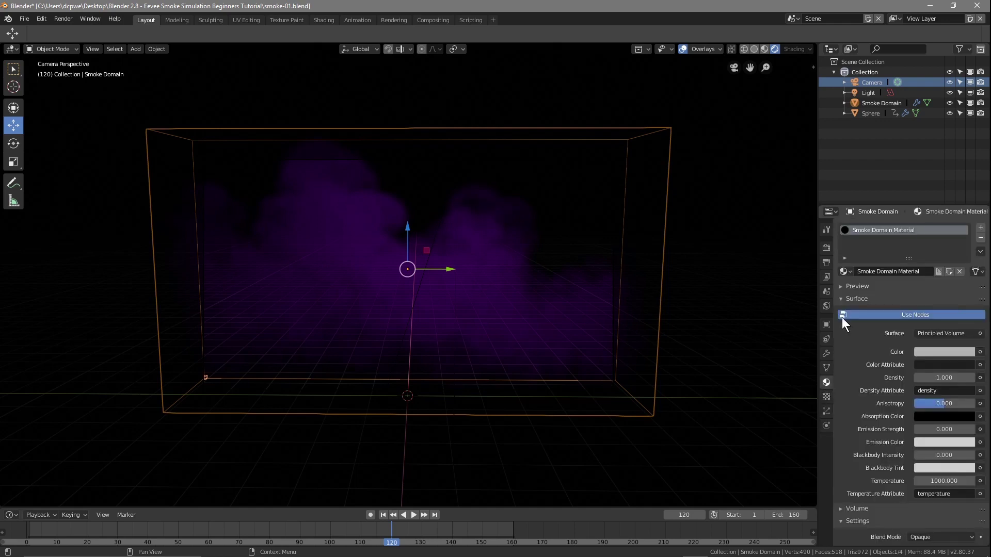
pyautogui.click(865, 93)
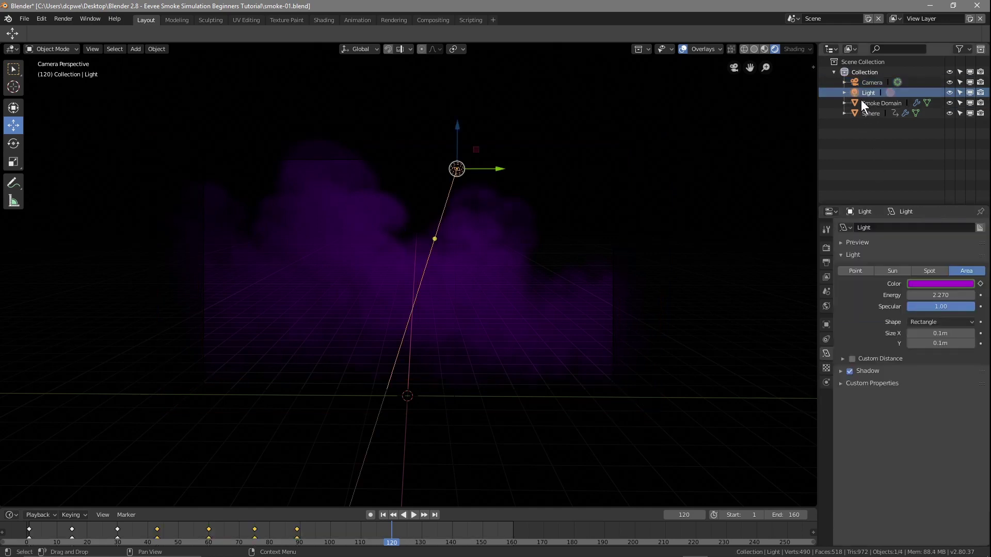
pyautogui.moveTo(961, 295); pyautogui.dragTo(984, 295)
pyautogui.press('F12')
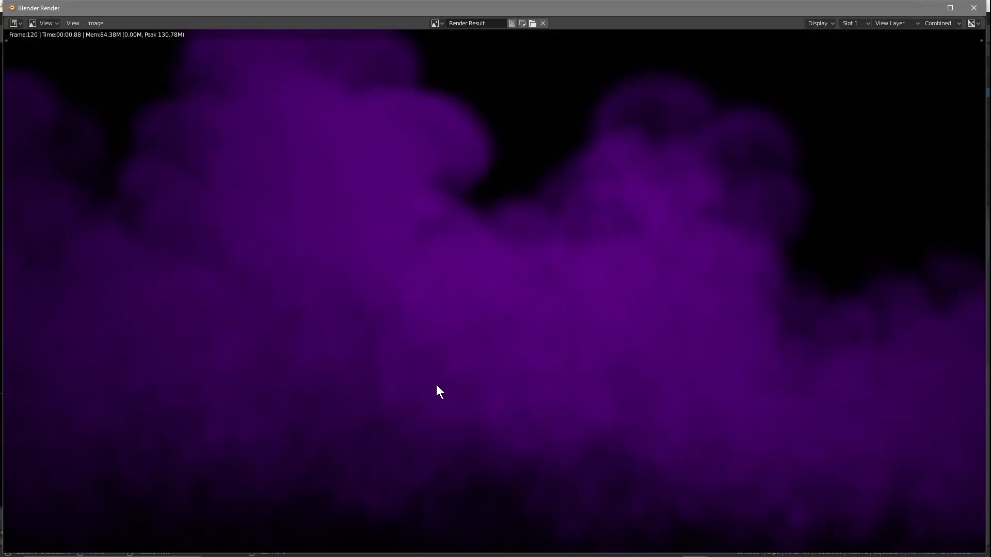
pyautogui.click(973, 8)
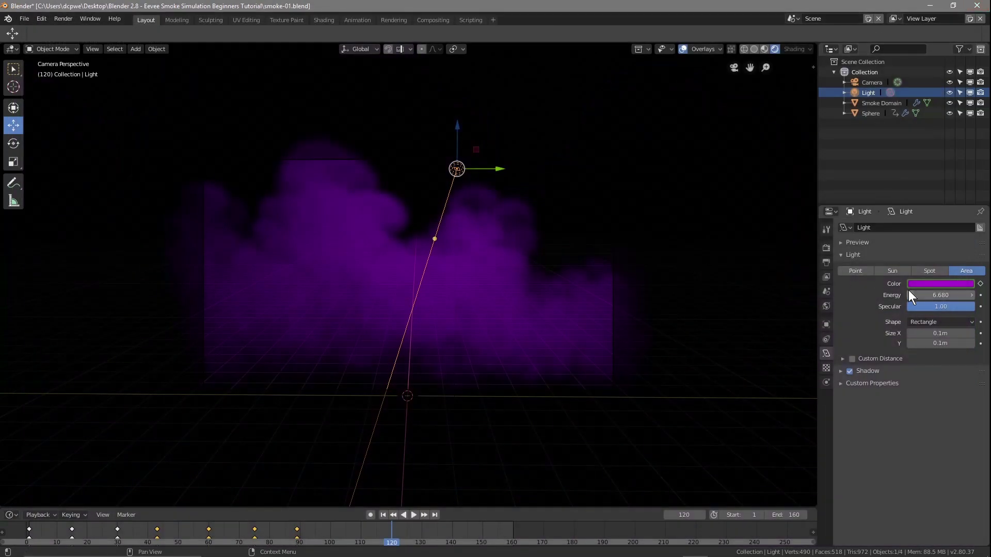
# - Try the light's energy at a much lower value and at 10.000, test-rendering frame 120 each time
pyautogui.moveTo(940, 295)
pyautogui.mouseDown()
pyautogui.moveTo(911, 295)
pyautogui.moveTo(934, 293)
pyautogui.mouseUp()
pyautogui.press('F12')
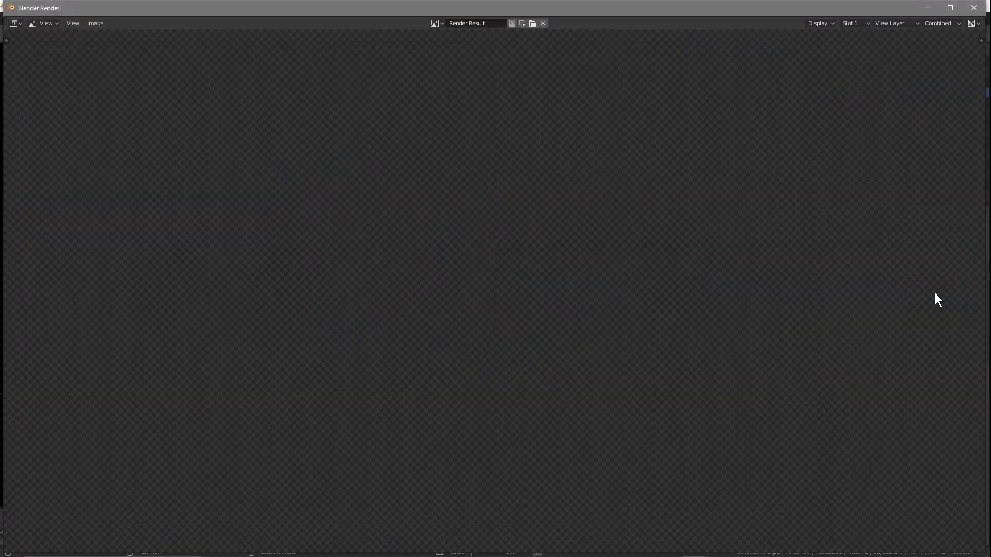
pyautogui.press('Escape')
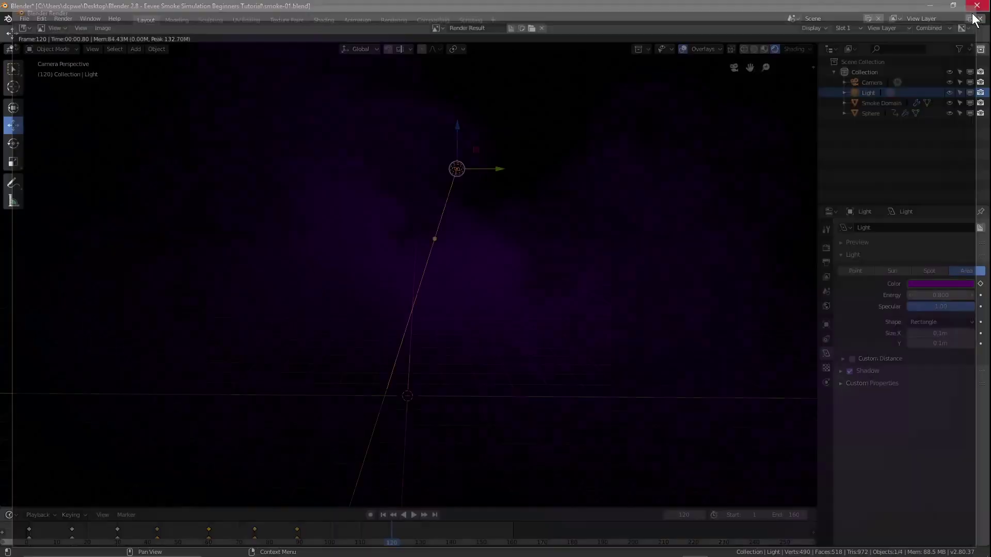
pyautogui.moveTo(923, 295); pyautogui.dragTo(952, 296)
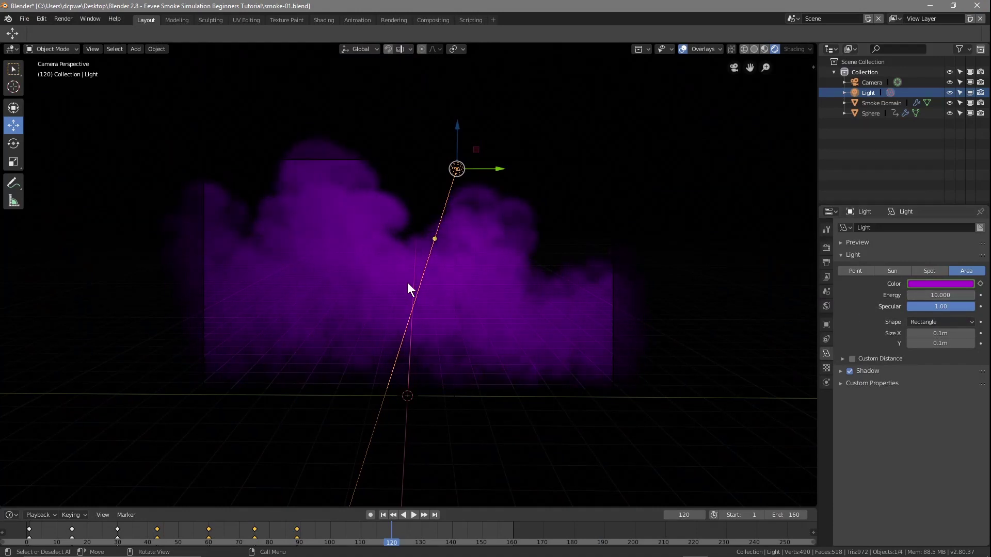
pyautogui.press('F12')
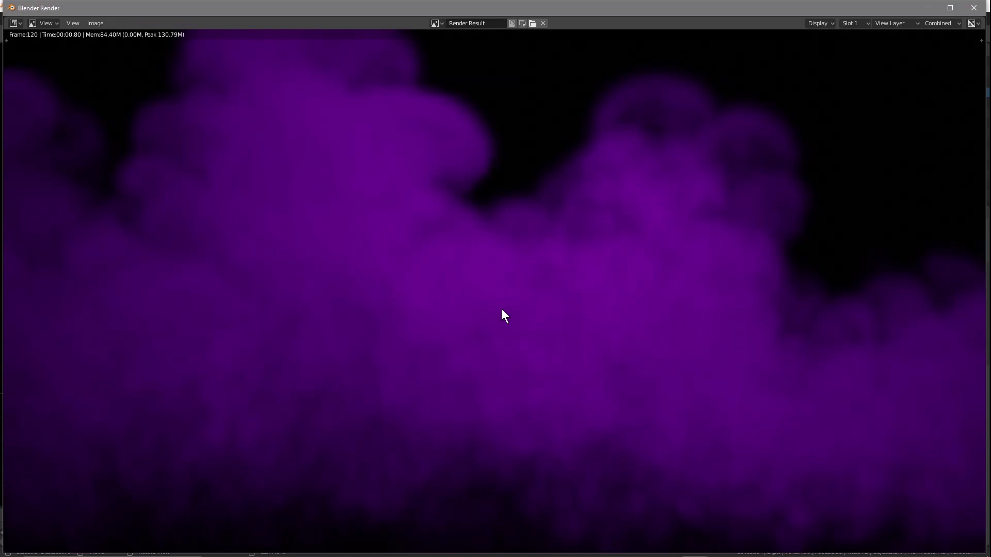
pyautogui.click(973, 7)
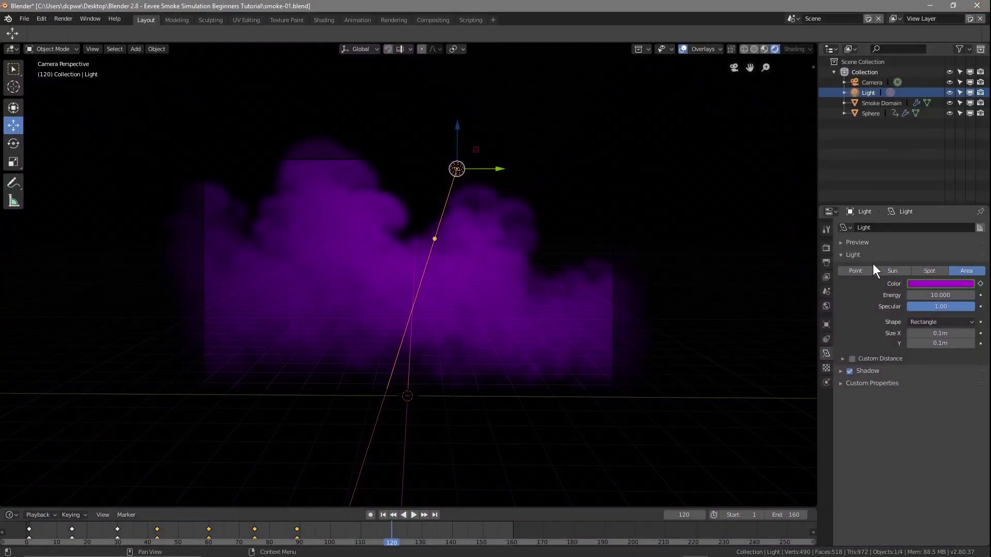
# - Lower the light's energy to 5.840 and test-render frame 120
pyautogui.moveTo(940, 295); pyautogui.dragTo(909, 295)
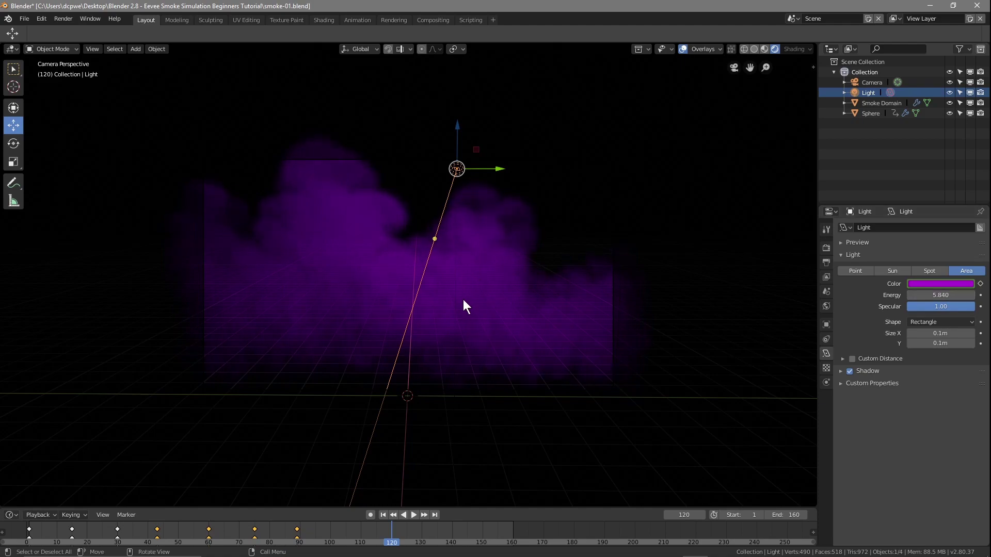
pyautogui.press('F12')
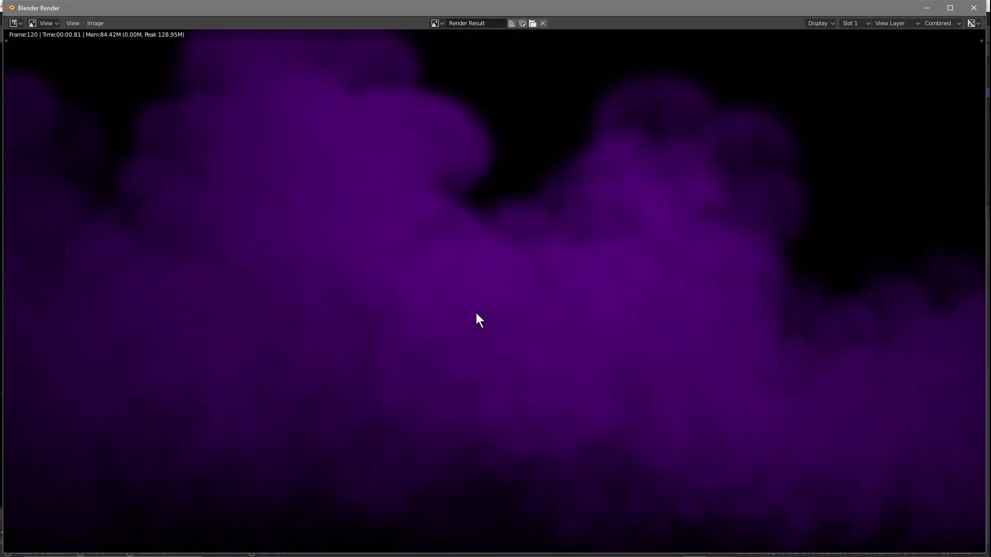
pyautogui.click(974, 8)
# - Set the light's energy to 5.110 and test-render the smoke at frame 62
pyautogui.moveTo(929, 295); pyautogui.dragTo(917, 295)
pyautogui.click(403, 514)
pyautogui.press('space')
pyautogui.moveTo(227, 538); pyautogui.dragTo(214, 539)
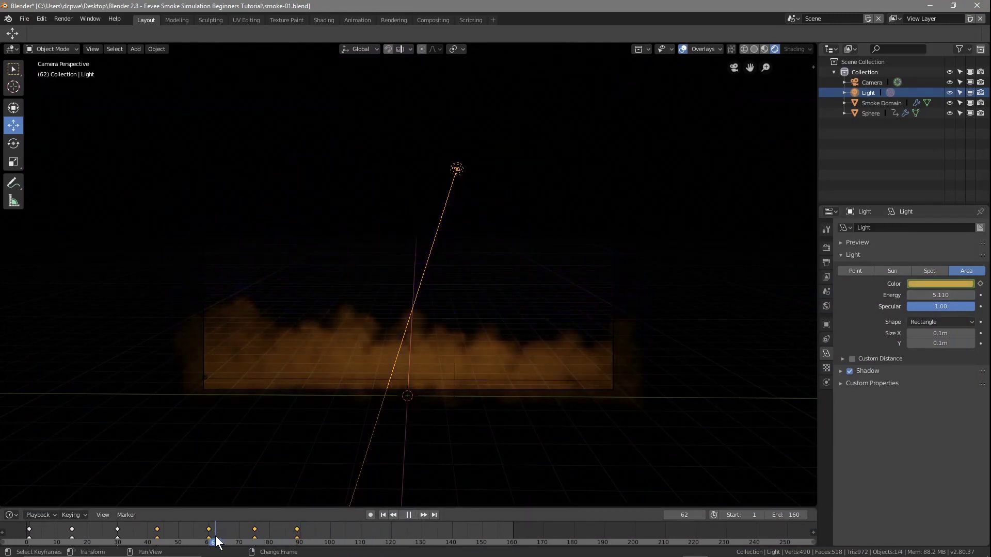
pyautogui.press('F12')
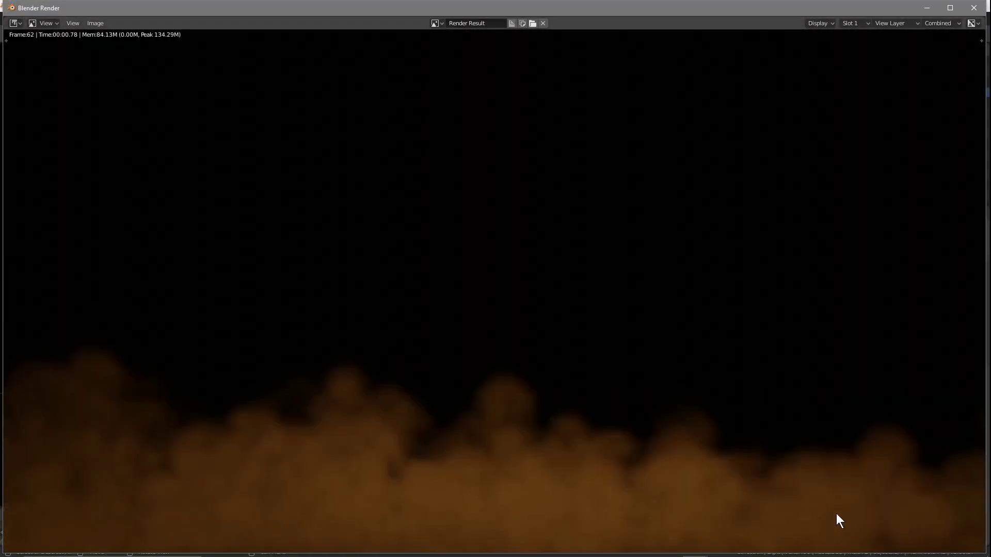
pyautogui.click(974, 8)
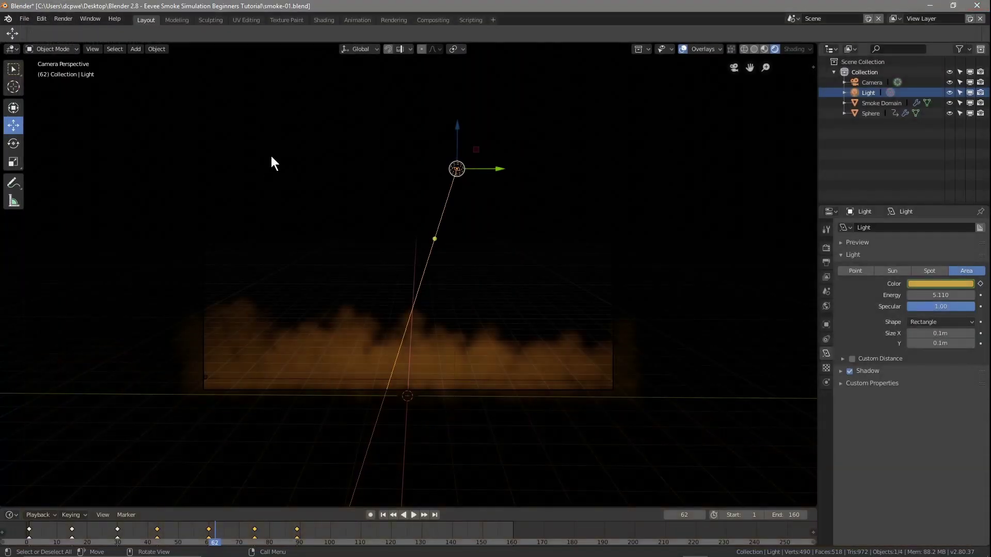
# - Save the blend file, and preview the whole animation from frame 1 before returning to frame 1
pyautogui.click(24, 19)
pyautogui.click(24, 97)
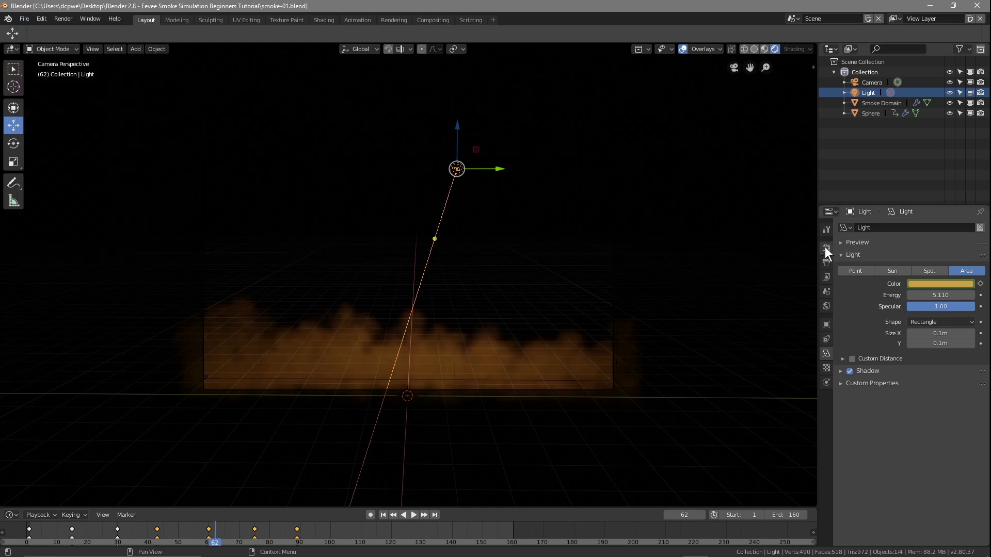
pyautogui.click(383, 515)
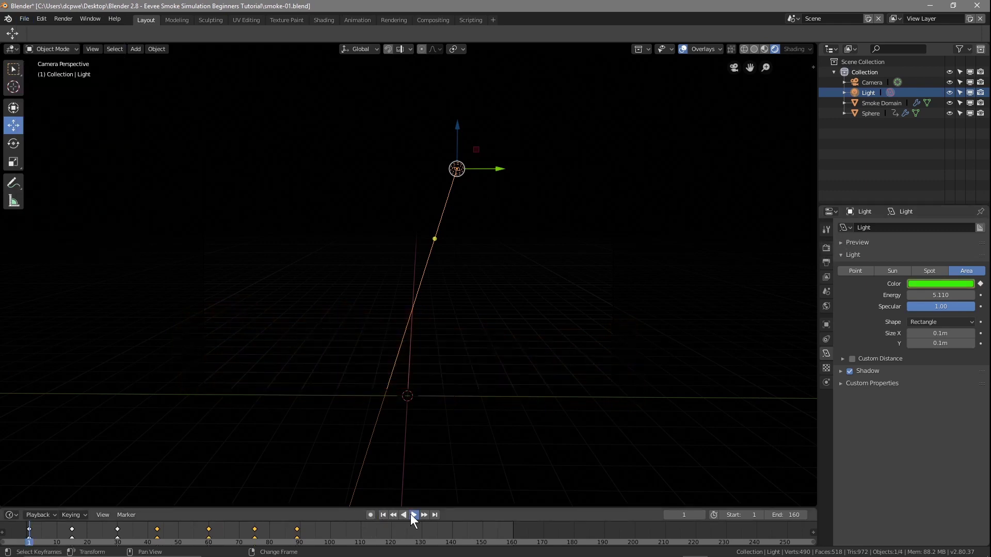
pyautogui.click(411, 514)
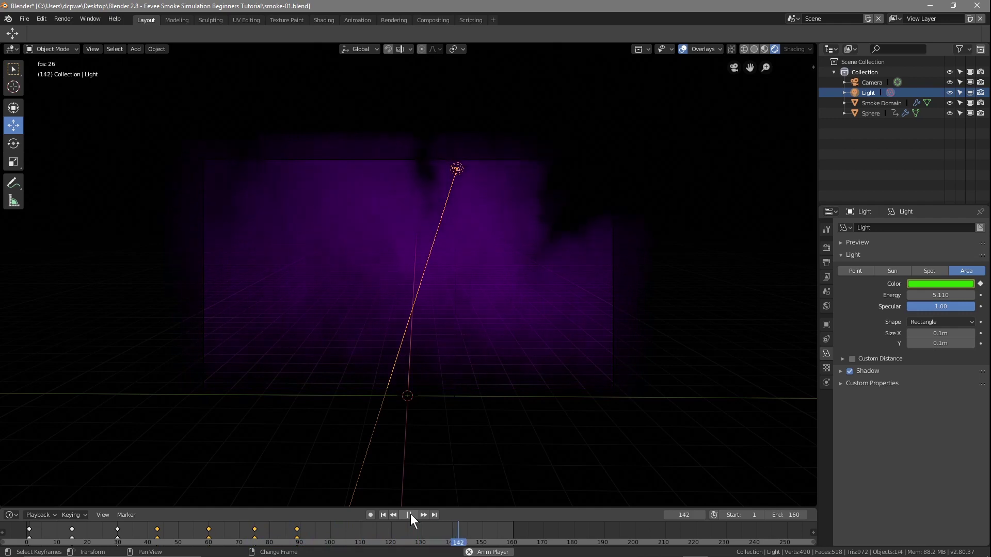
pyautogui.click(412, 516)
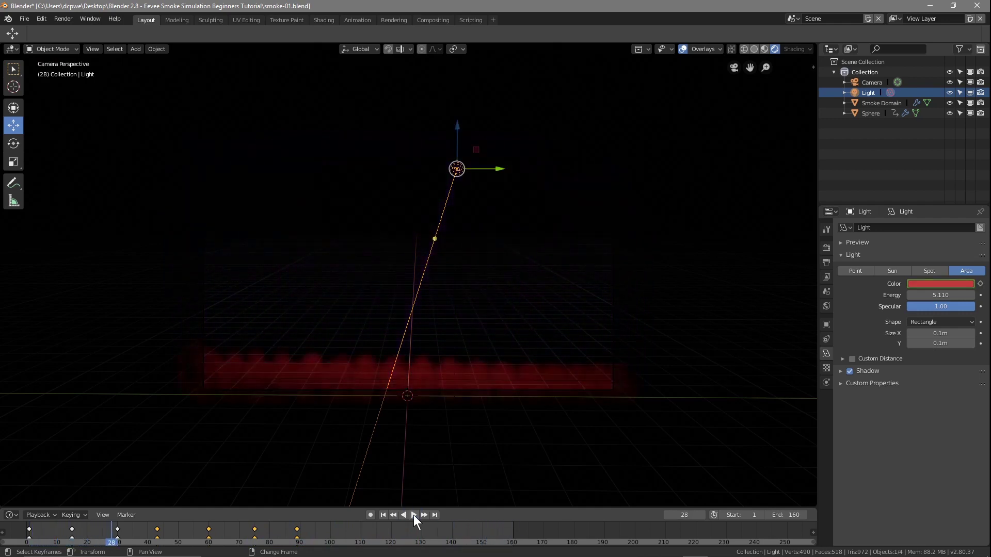
pyautogui.click(382, 517)
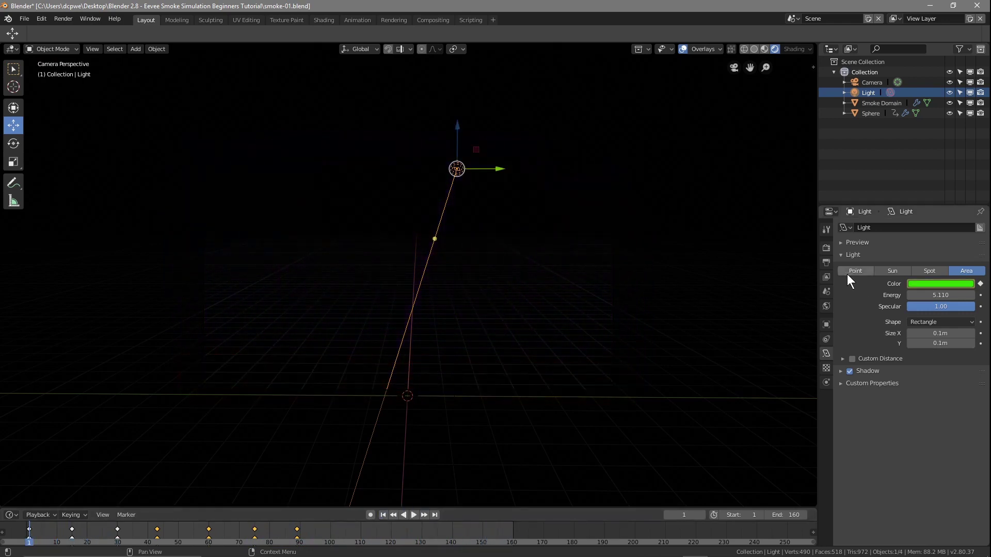
# - Set the Eevee render samples to 256
pyautogui.click(827, 249)
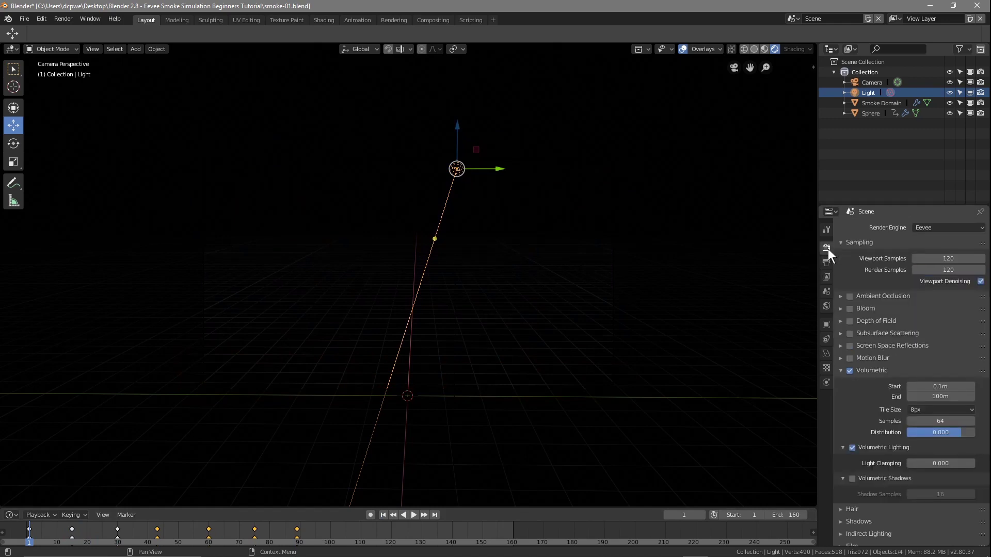
pyautogui.click(825, 263)
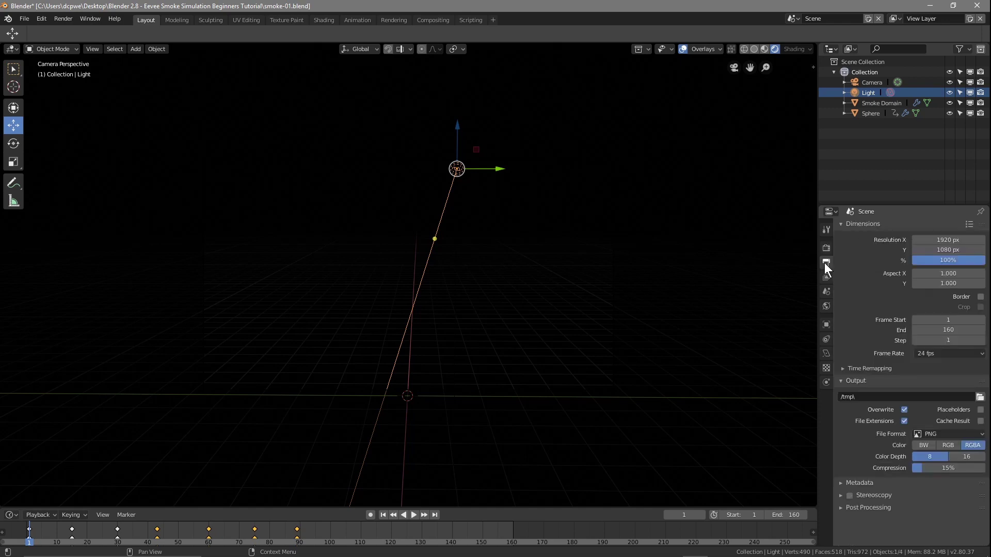
pyautogui.click(826, 250)
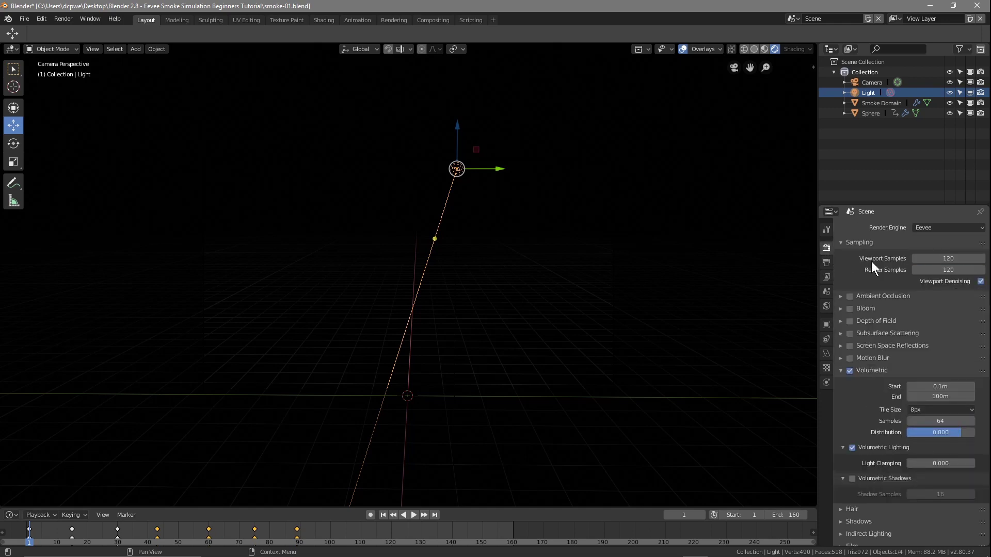
pyautogui.click(945, 270)
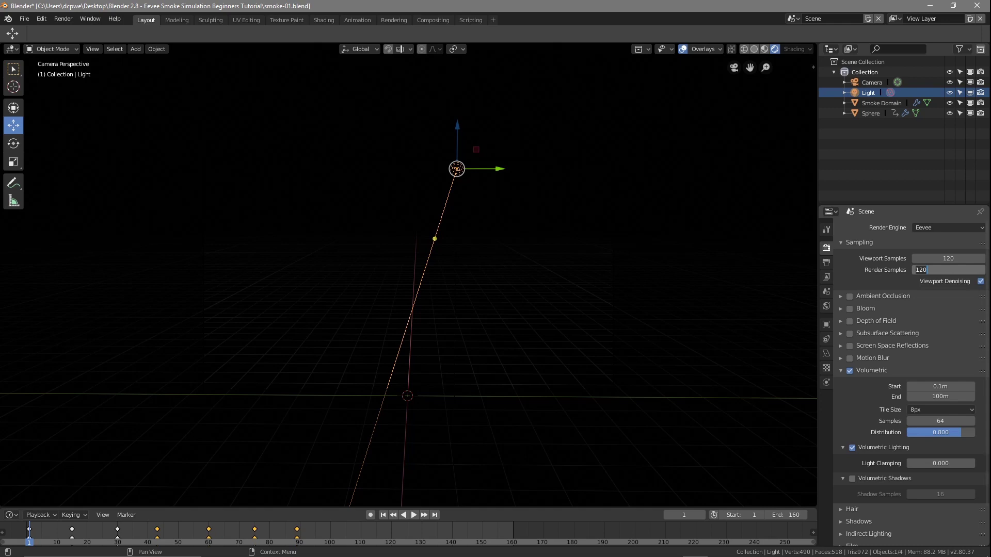
pyautogui.write('256')
pyautogui.press('Return')
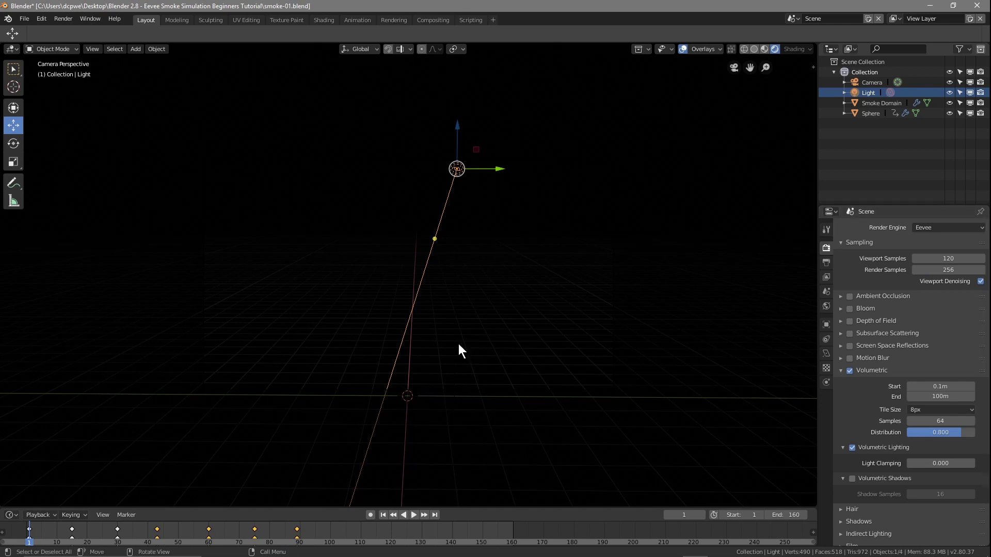
# - Preview the animation up to frame 103, test-render the smoke there, and close the render result
pyautogui.press('space')
pyautogui.moveTo(30, 544); pyautogui.dragTo(297, 548)
pyautogui.press('space')
pyautogui.press('F12')
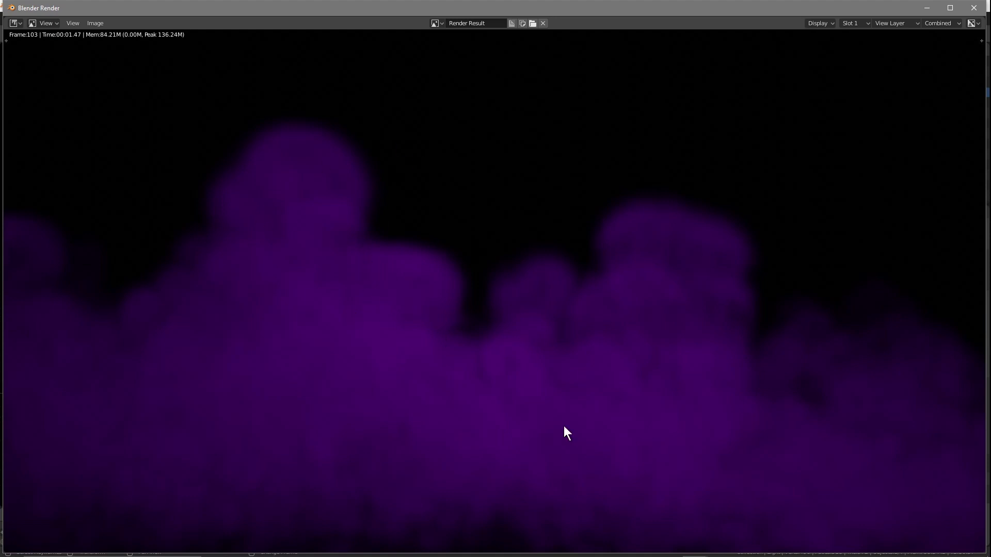
pyautogui.click(974, 8)
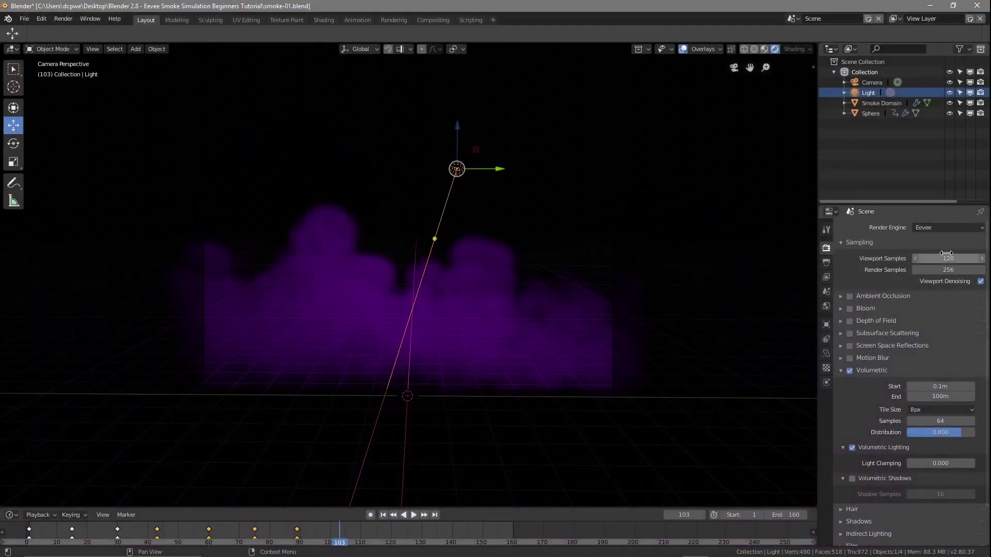
# - Create a folder named frames inside the desktop's Blender 2.8 - Eevee Smoke Simulation Beginners Tutorial folder and set it as the render output path
pyautogui.click(828, 264)
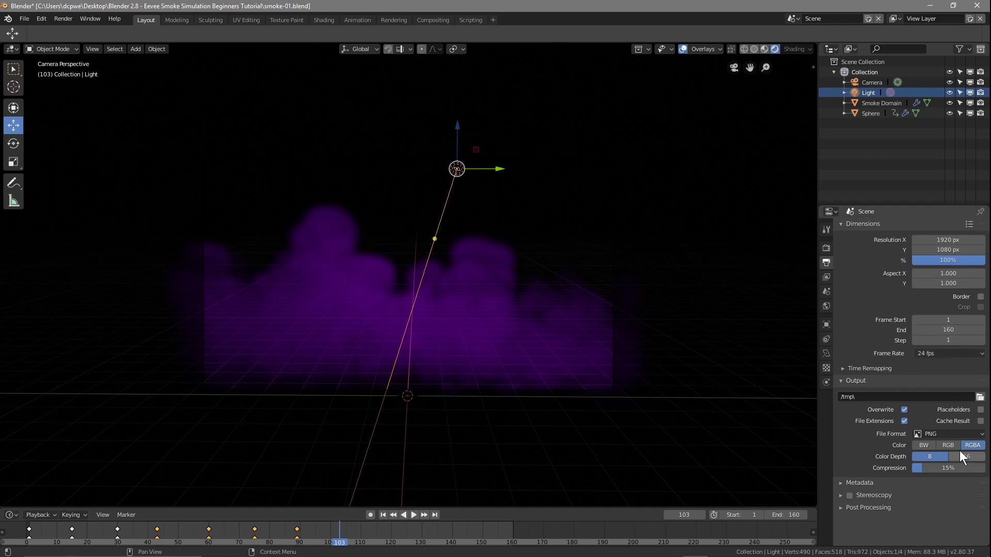
pyautogui.click(980, 397)
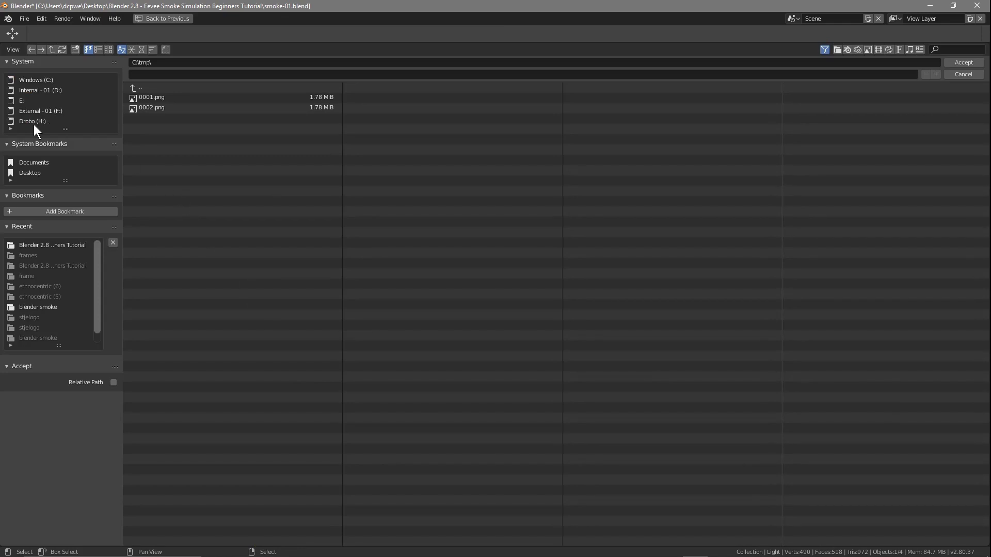
pyautogui.click(28, 174)
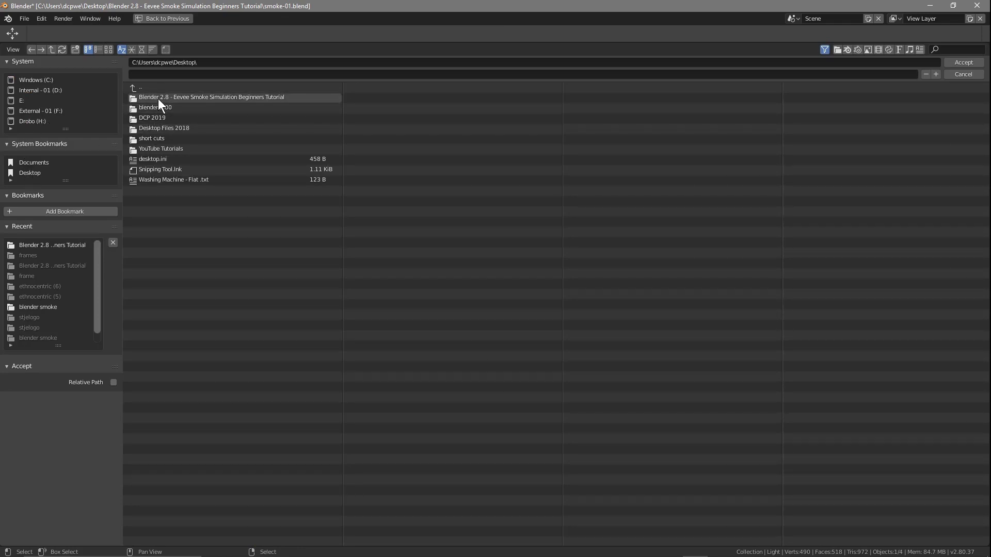
pyautogui.doubleClick(158, 98)
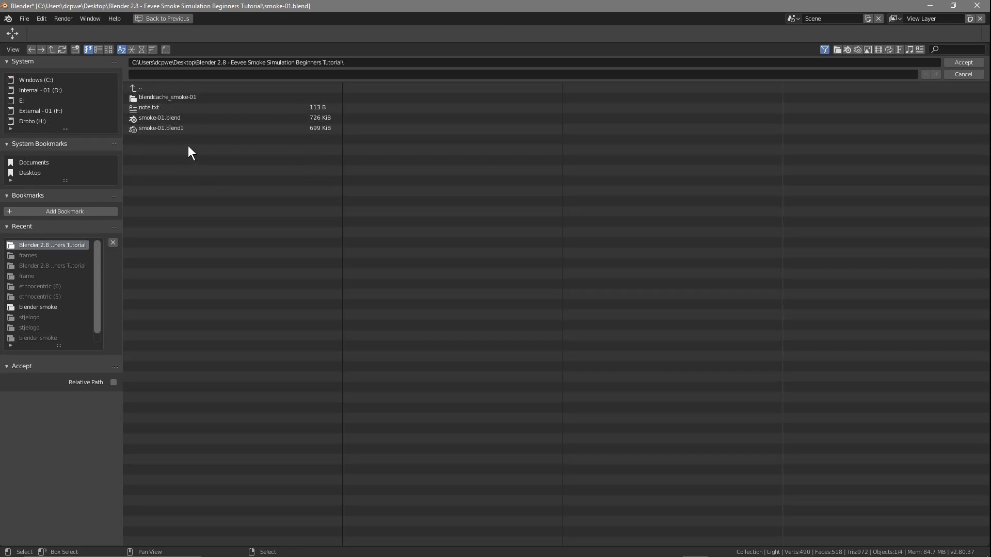
pyautogui.click(76, 49)
pyautogui.write('fra')
pyautogui.press('Return')
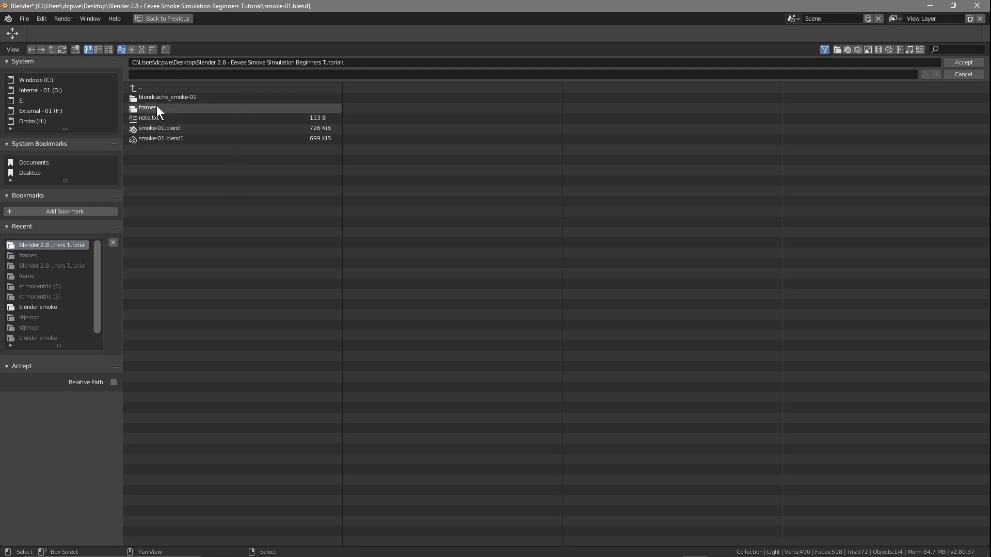
pyautogui.doubleClick(153, 107)
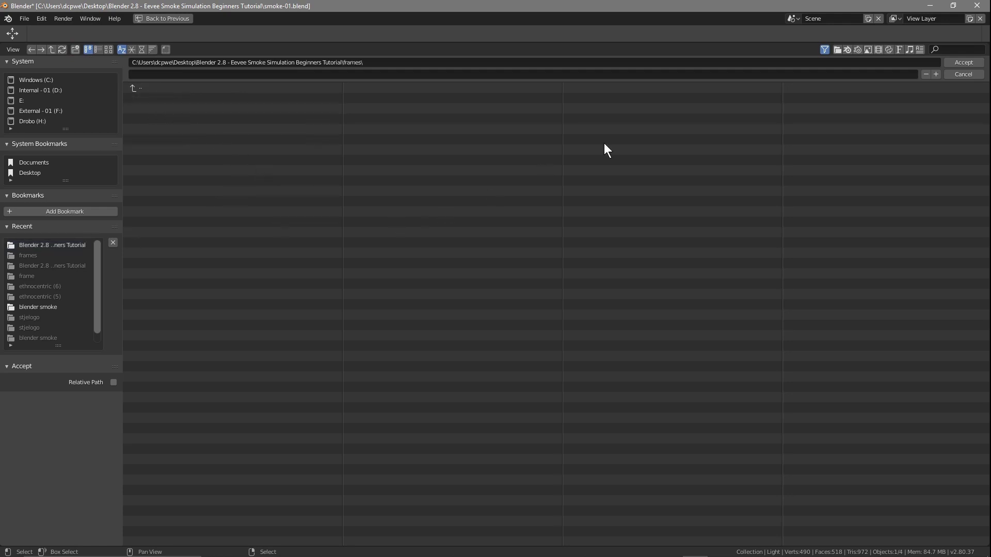
pyautogui.click(962, 62)
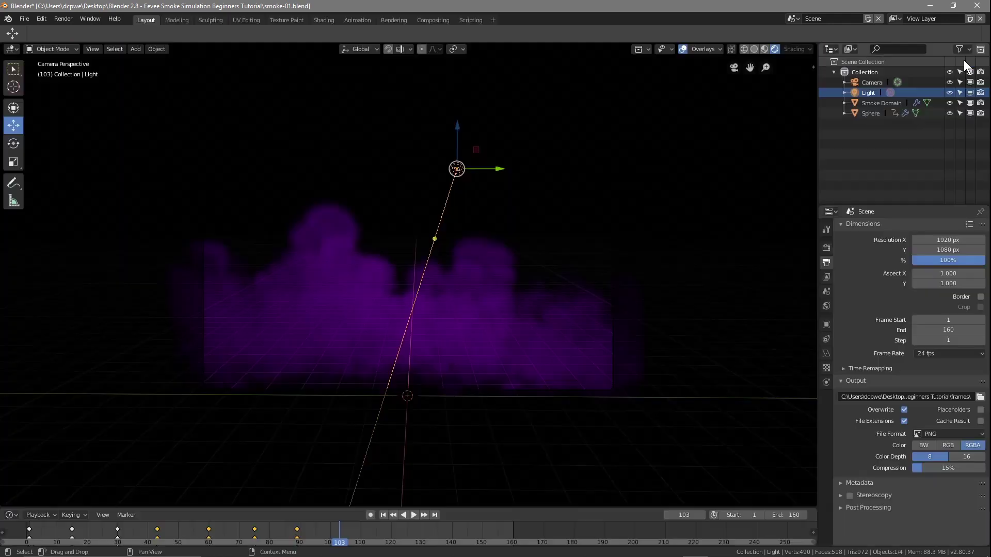
# - Return to frame 1, set the PNG output's color depth to 16, and save the blend file
pyautogui.click(385, 515)
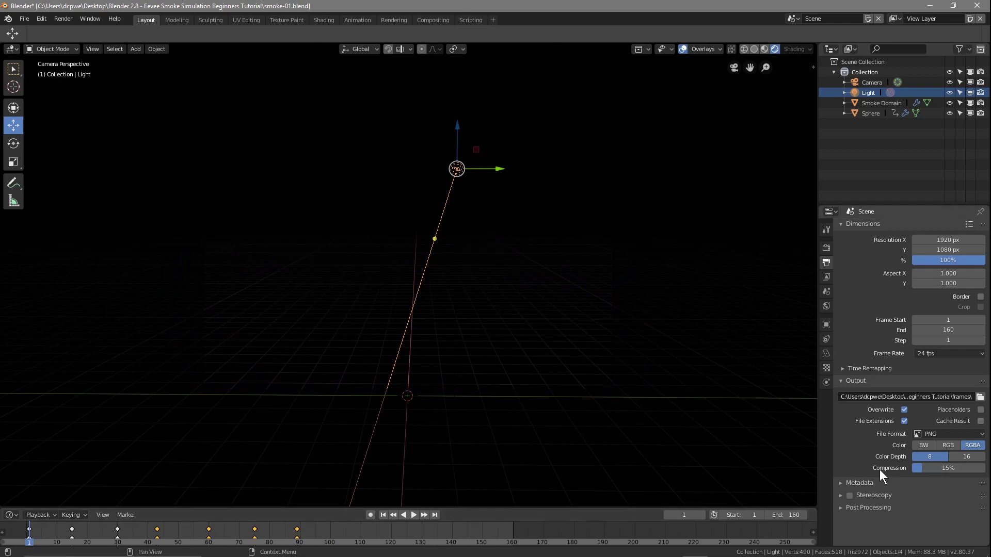
pyautogui.click(958, 456)
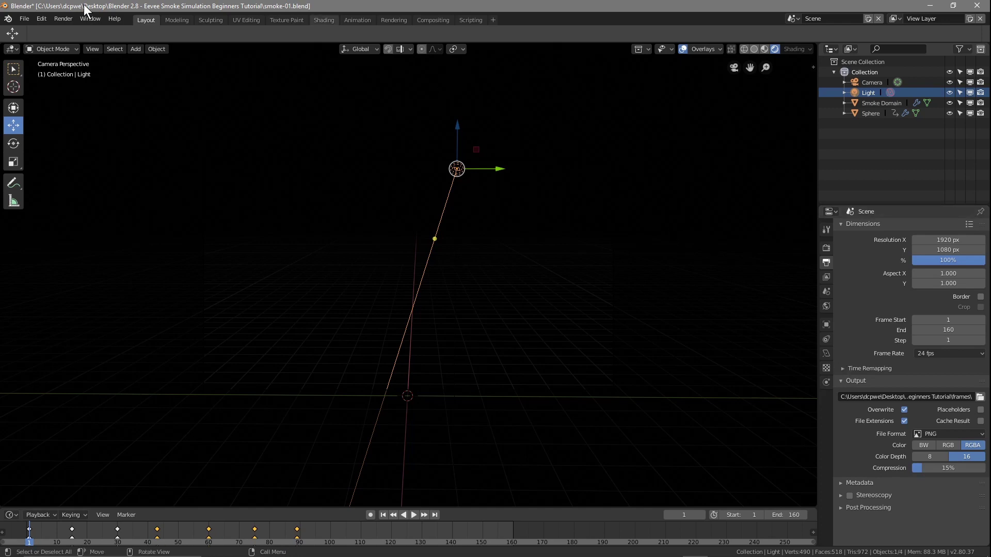
pyautogui.click(25, 18)
pyautogui.click(47, 97)
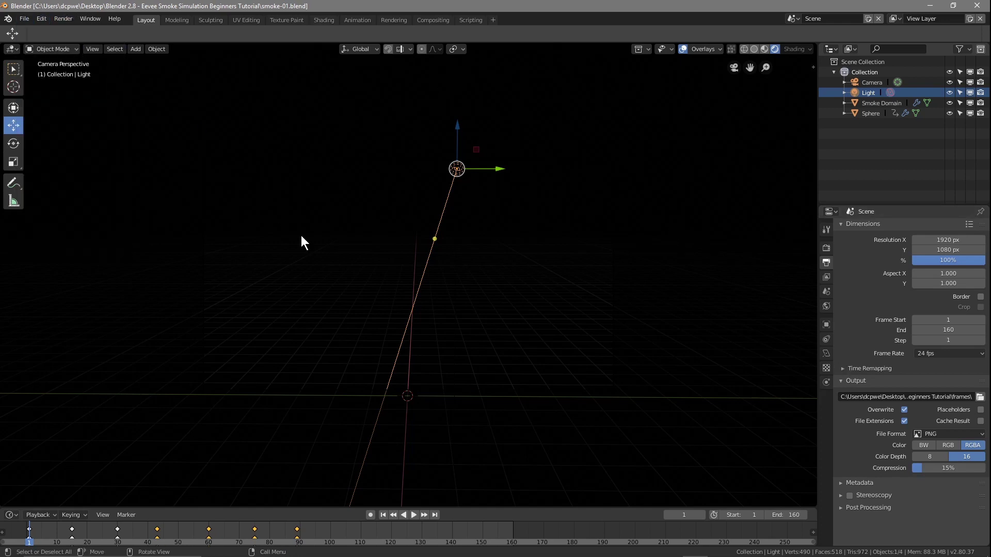
# - Render the full animation, frames 1 to 160, and close the render result window once it finishes
pyautogui.hotkey('ctrl', 'F12')
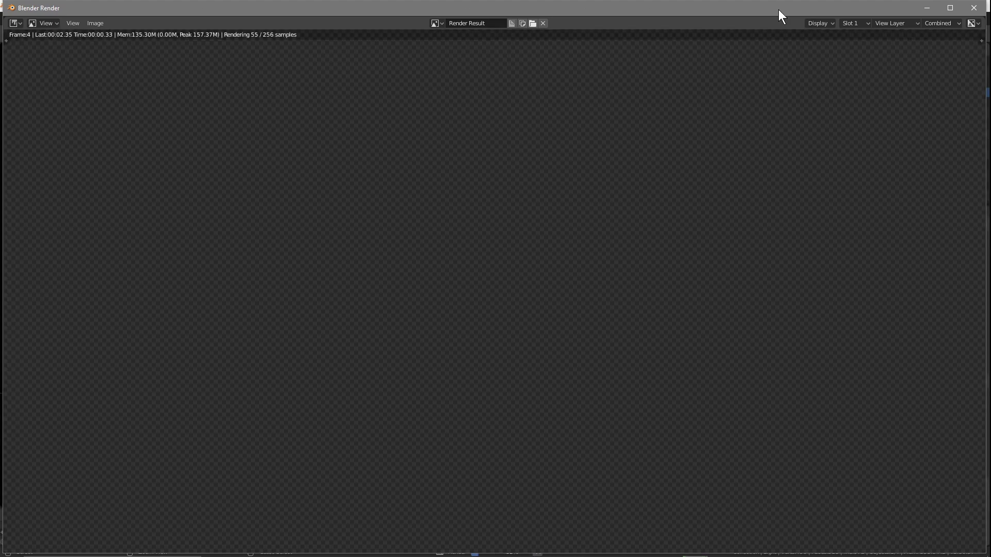
pyautogui.click(946, 5)
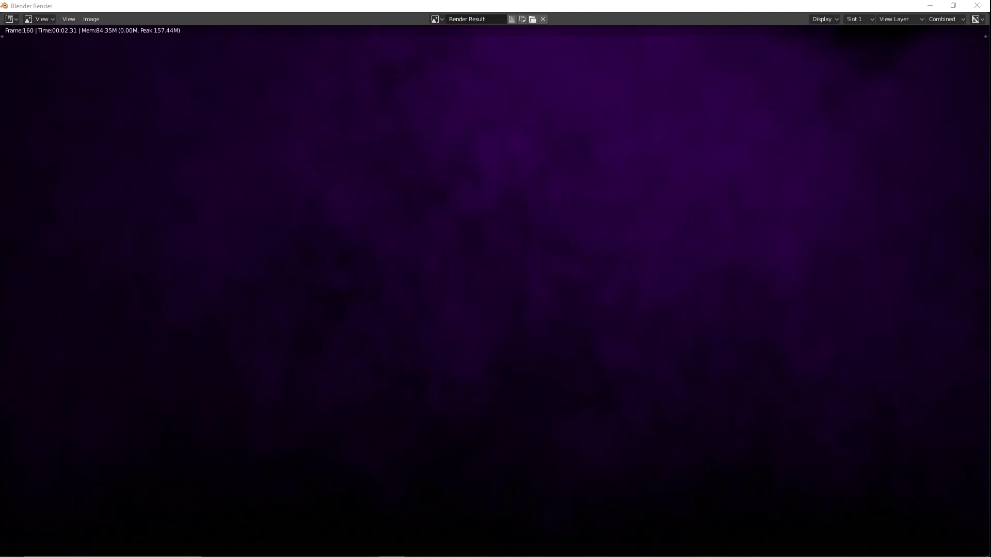
pyautogui.click(976, 5)
# - Switch to File Explorer, look through the rendered images in the project's frames folder, and view 0114.png at full size
pyautogui.click(930, 5)
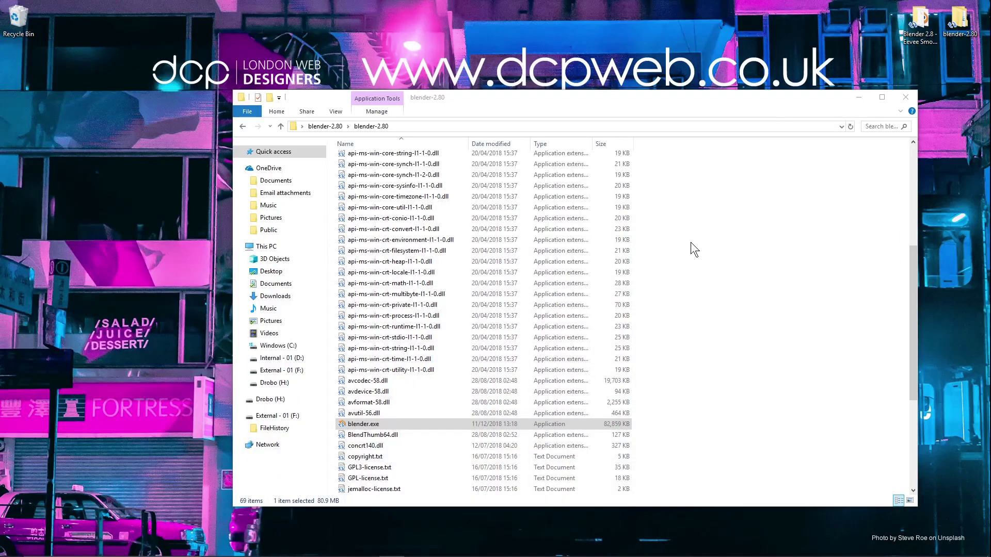
pyautogui.click(906, 97)
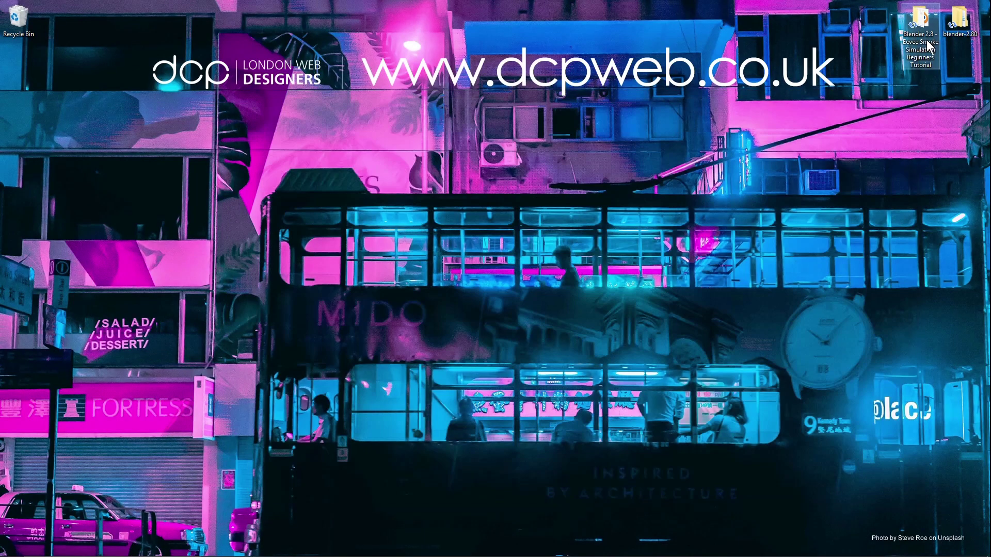
pyautogui.doubleClick(921, 30)
pyautogui.doubleClick(376, 173)
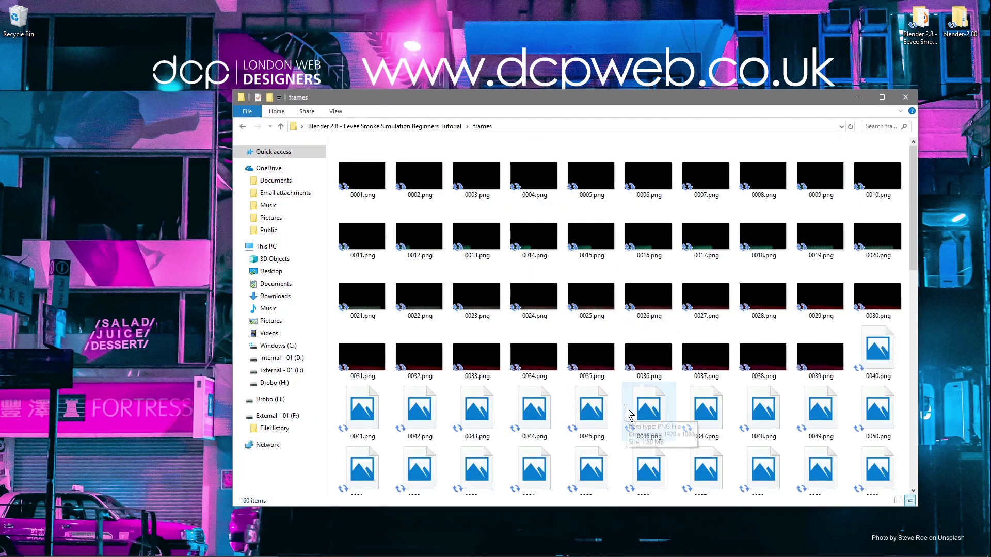
pyautogui.scroll(-2, 629, 412)
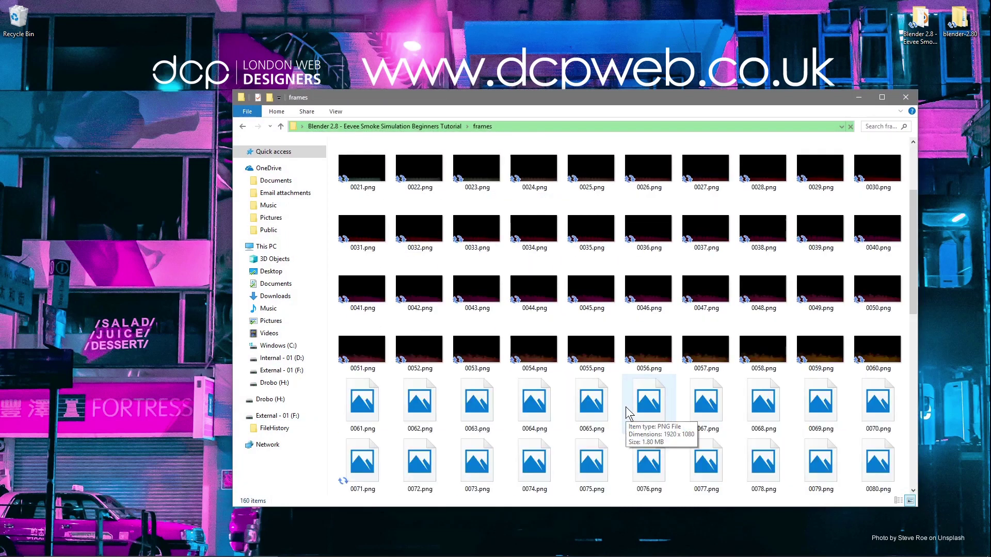
pyautogui.scroll(-8, 628, 413)
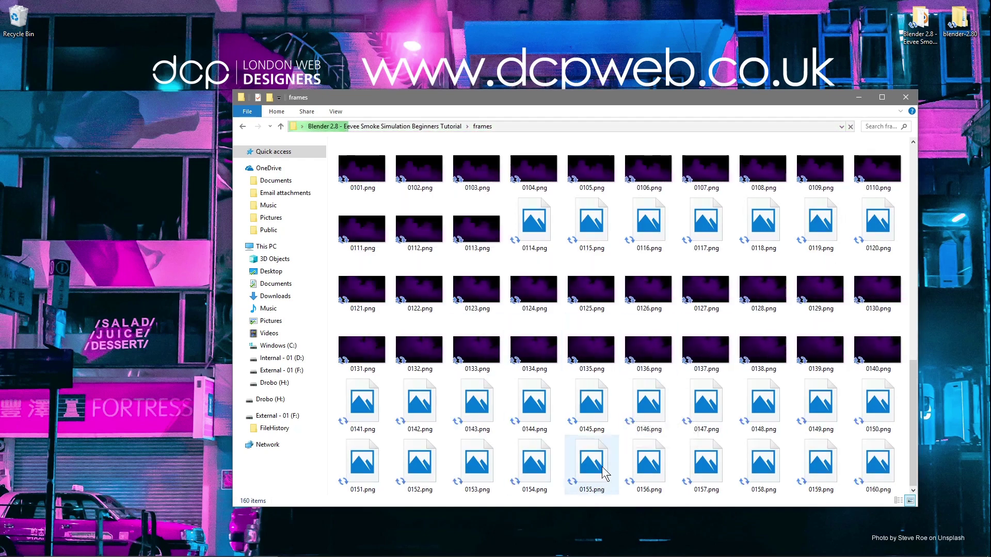
pyautogui.doubleClick(549, 242)
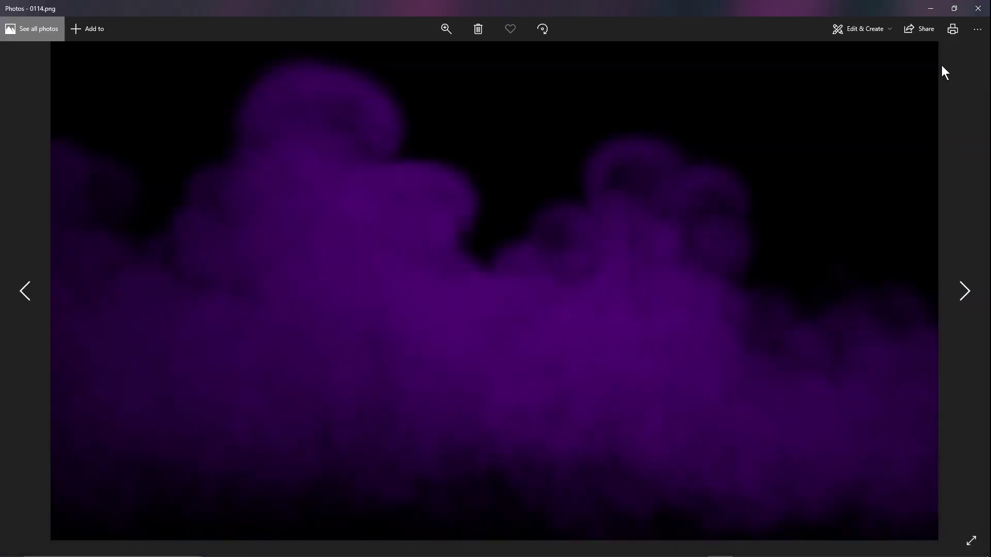
pyautogui.click(978, 8)
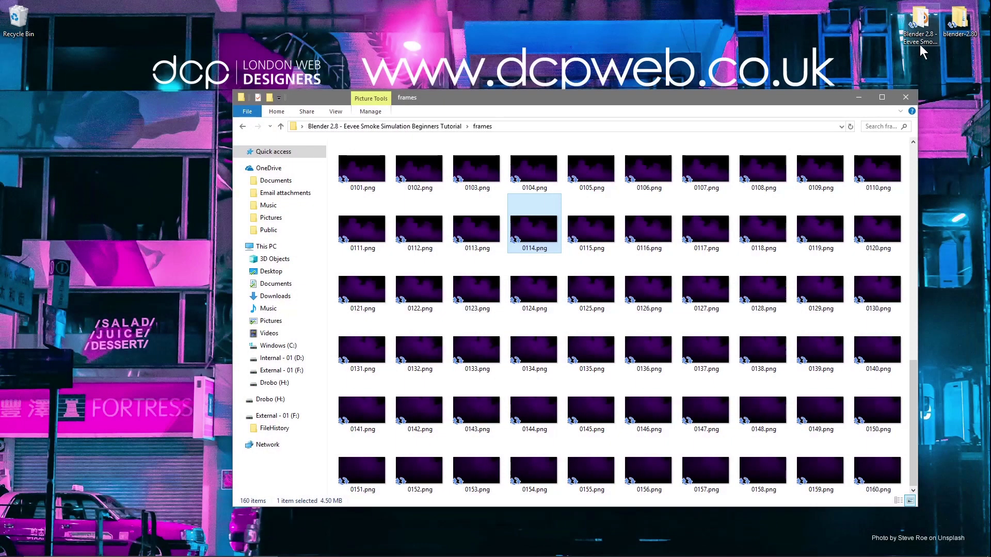
pyautogui.click(906, 97)
# - Switch back to Blender and save the blend file
pyautogui.moveTo(547, 555)
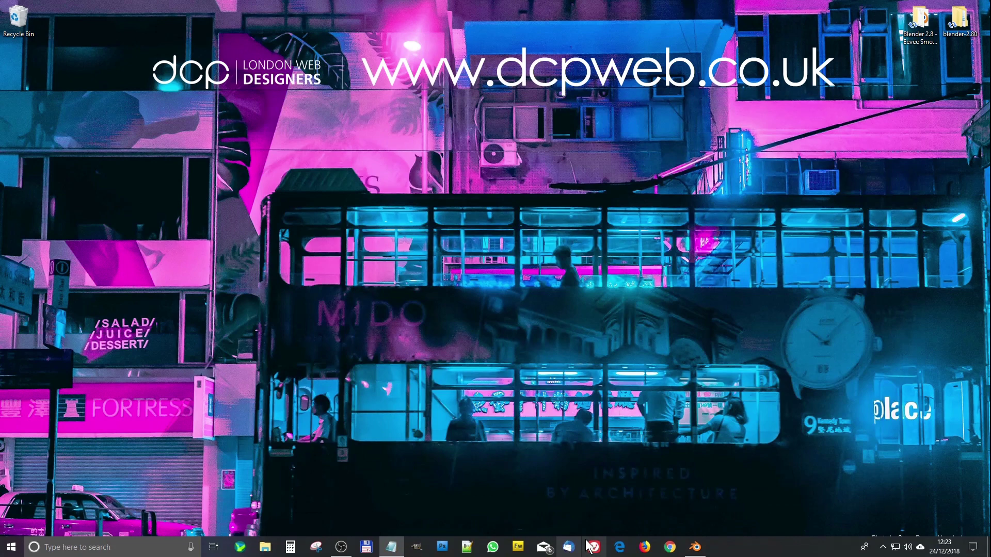
pyautogui.click(669, 548)
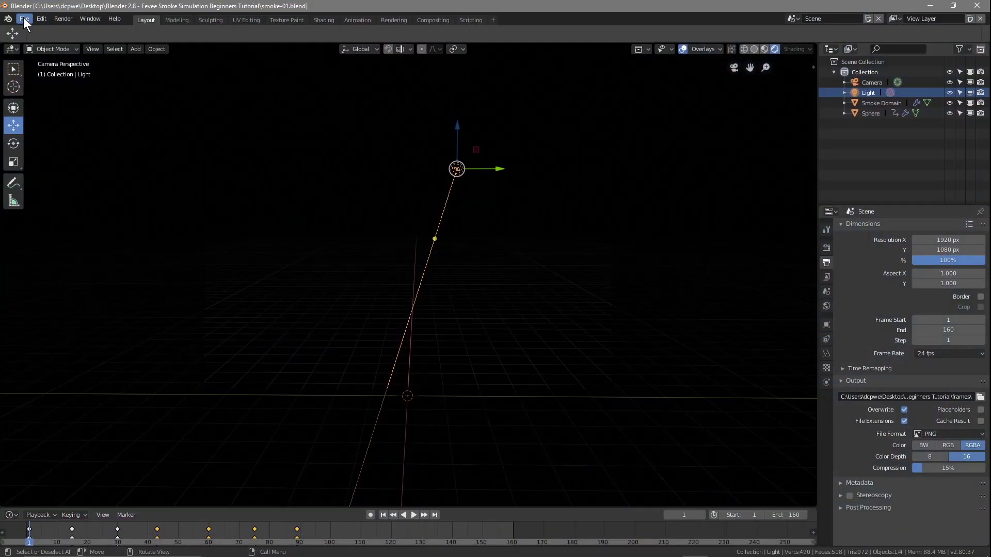
pyautogui.click(23, 21)
pyautogui.click(45, 97)
# - Change the 3D viewport to the Video Sequencer and add all images from the frames folder, 0001.png to 0160.png, as an image strip
pyautogui.click(12, 49)
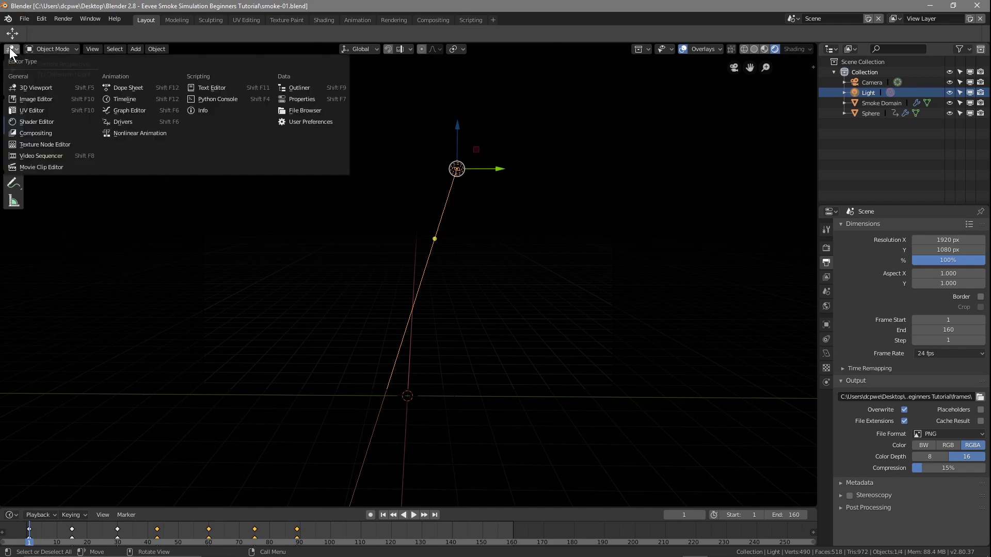
pyautogui.click(32, 155)
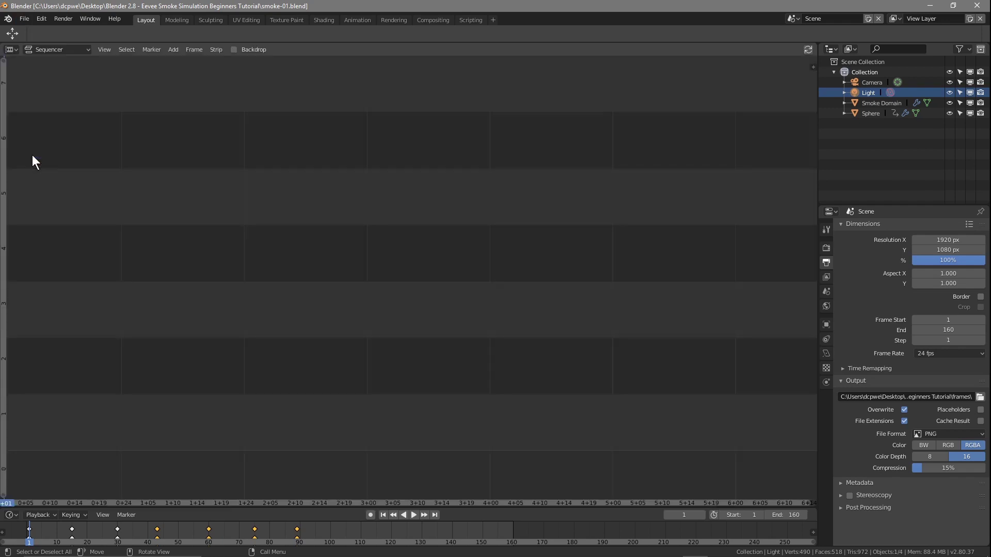
pyautogui.click(173, 50)
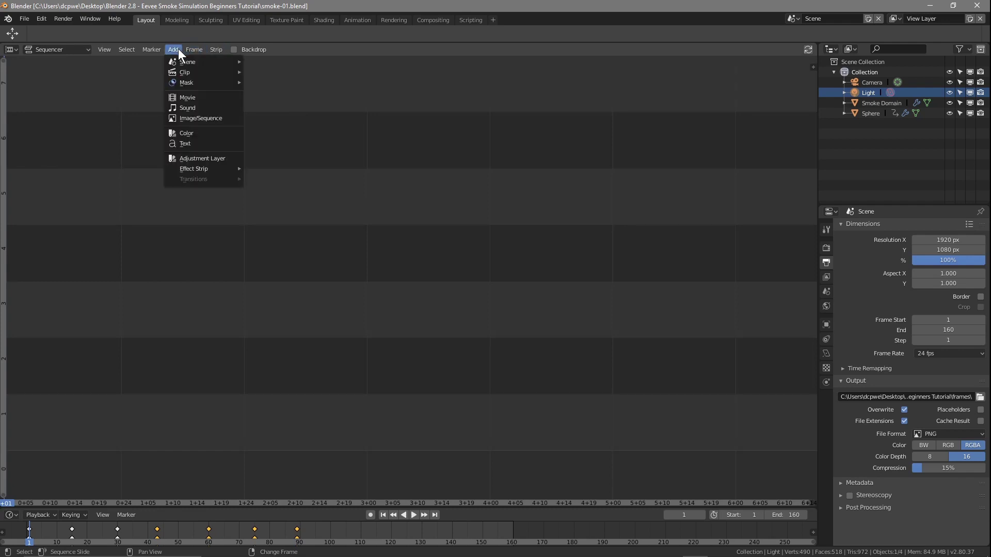
pyautogui.click(185, 118)
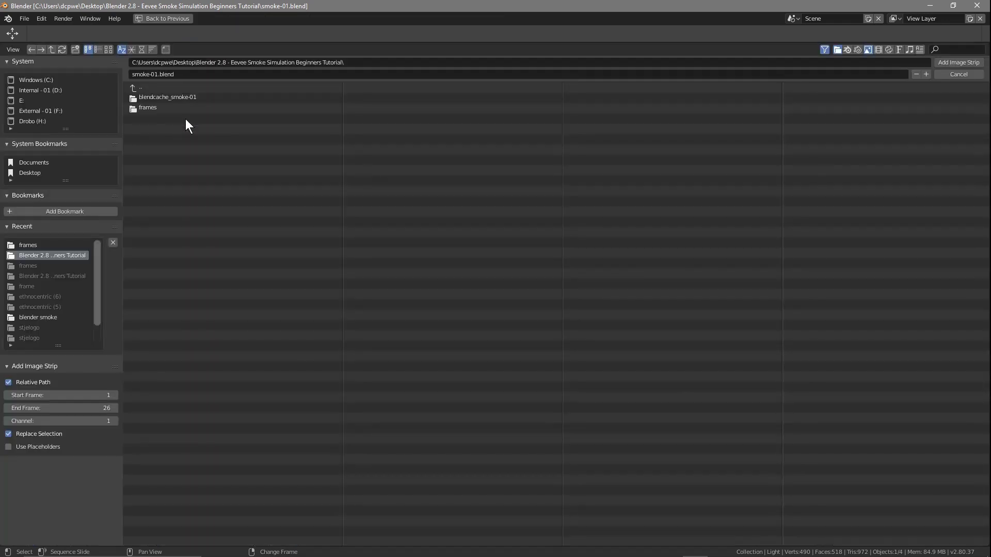
pyautogui.click(143, 108)
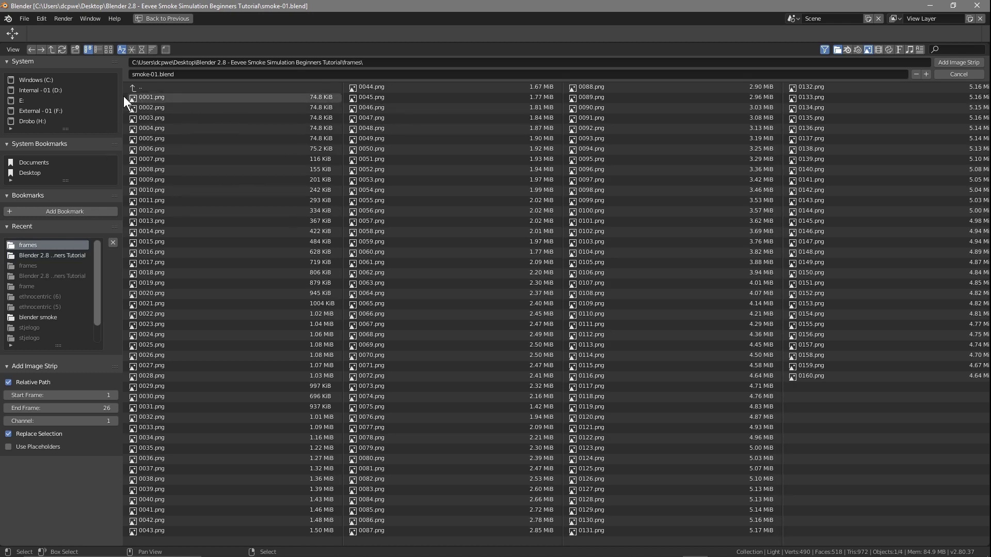
pyautogui.moveTo(203, 125); pyautogui.dragTo(916, 553)
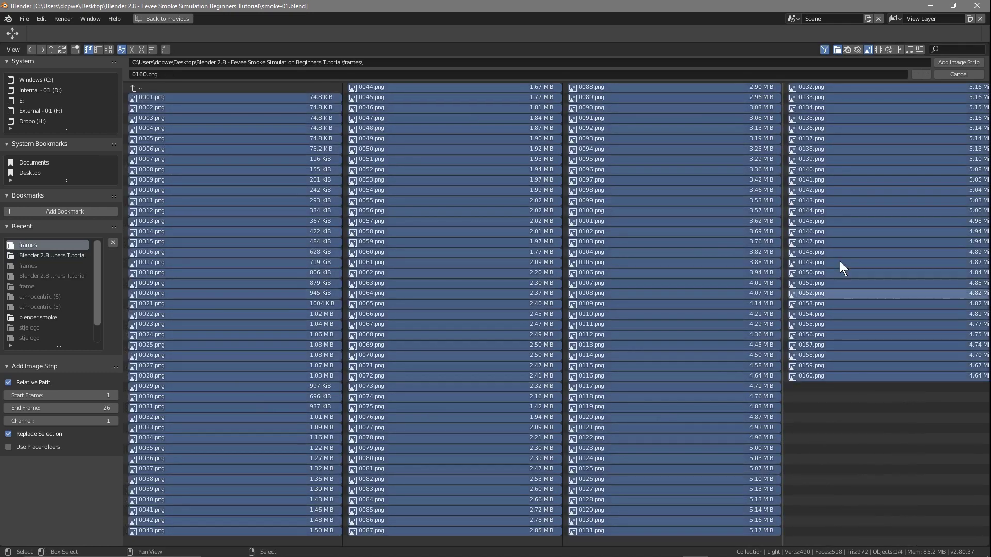
pyautogui.click(949, 63)
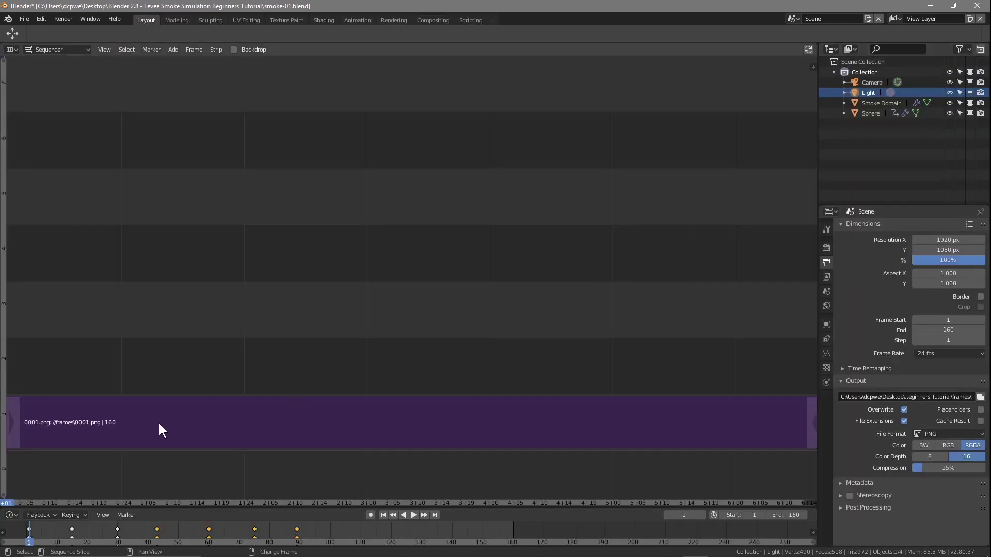
# - Show the sequencer together with its preview, play the image strip briefly, and stop playback back at frame 1
pyautogui.click(63, 48)
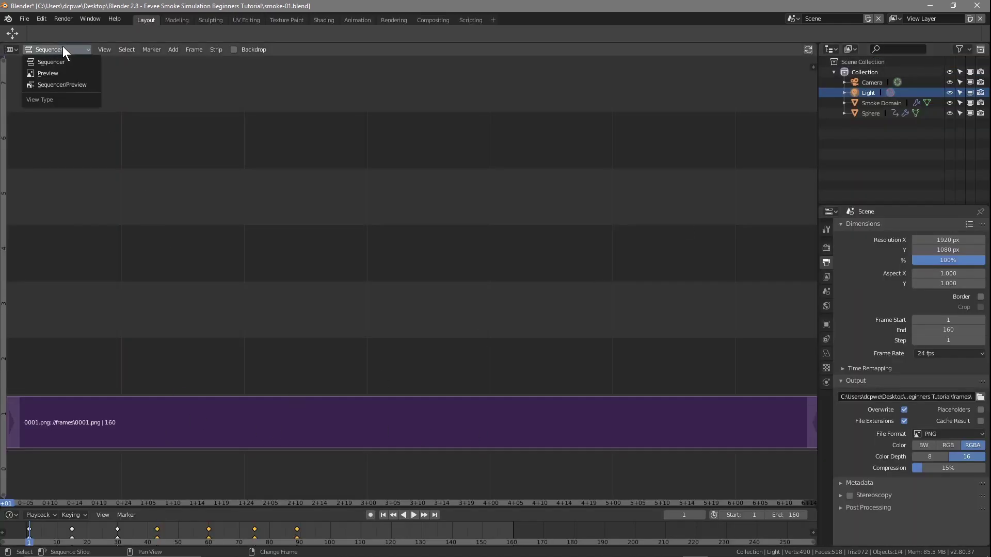
pyautogui.click(62, 84)
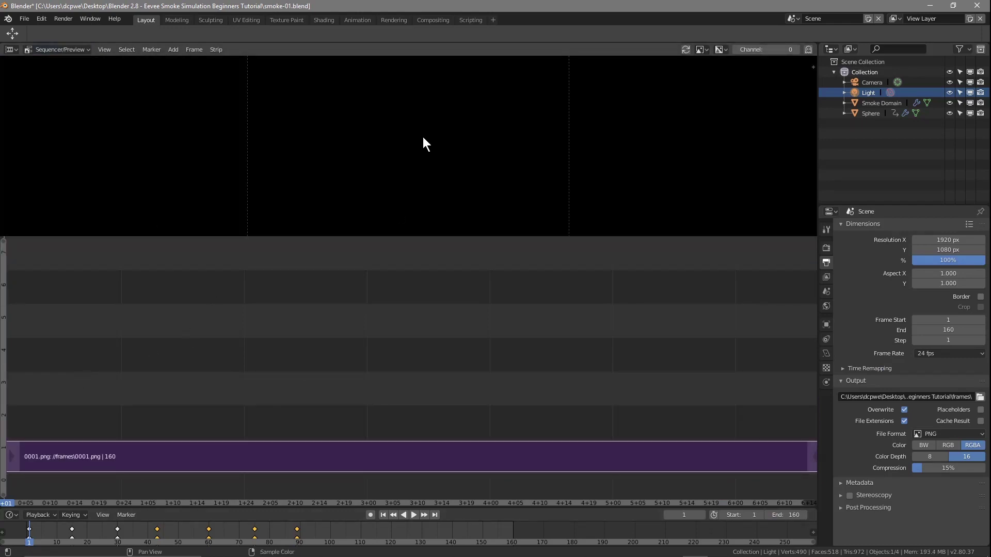
pyautogui.press('space')
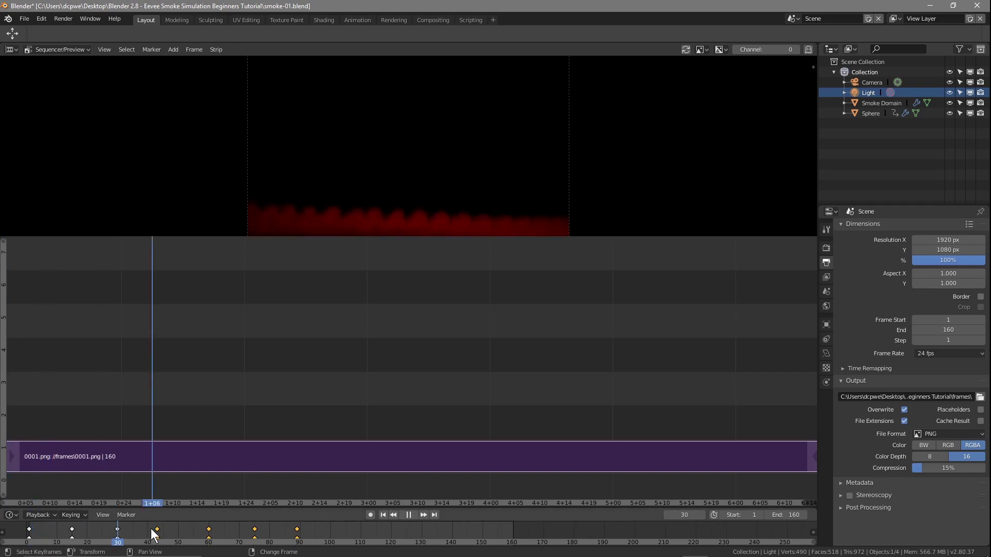
pyautogui.click(33, 543)
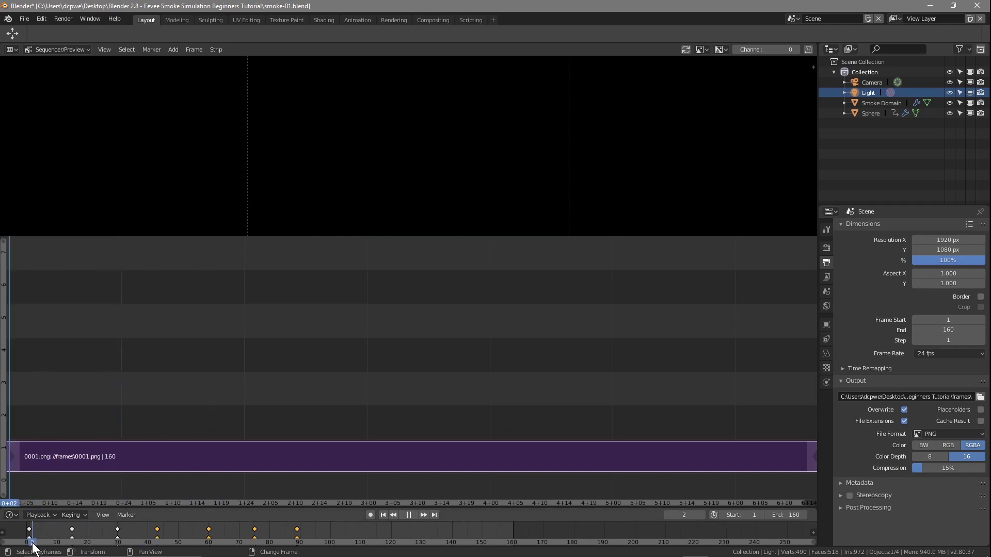
pyautogui.moveTo(32, 543); pyautogui.dragTo(29, 543)
pyautogui.press('space')
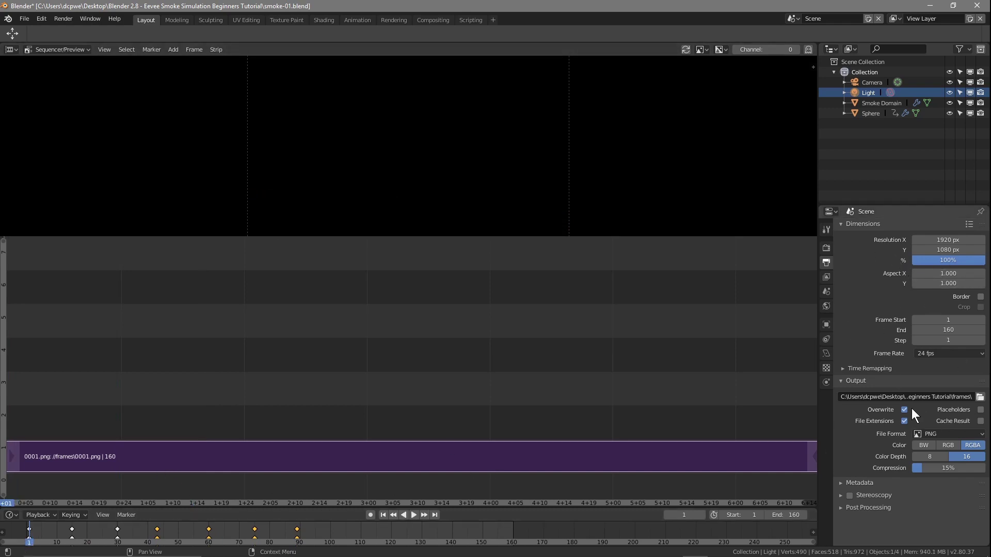
# - Set the output file format to AVI Raw and the frame rate to 30 fps
pyautogui.click(931, 434)
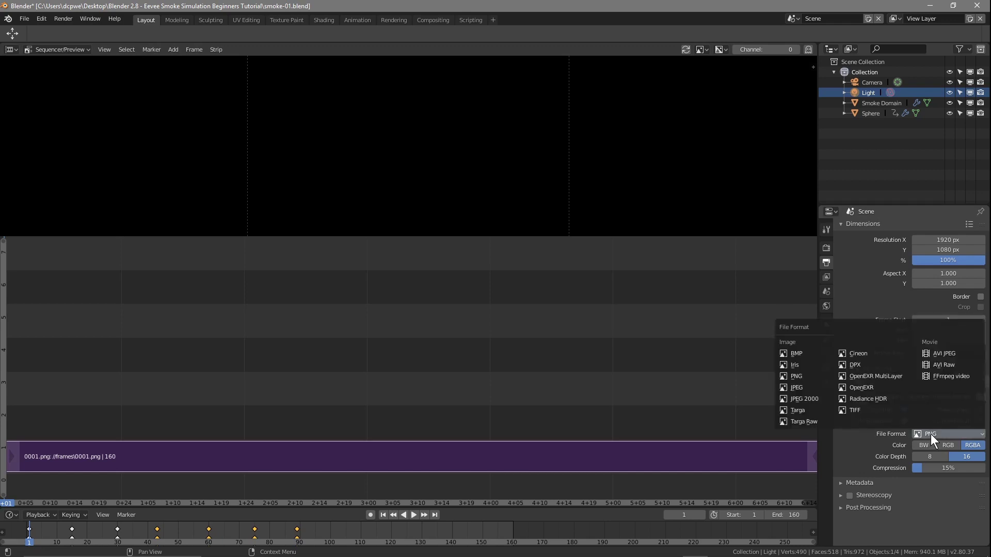
pyautogui.click(933, 365)
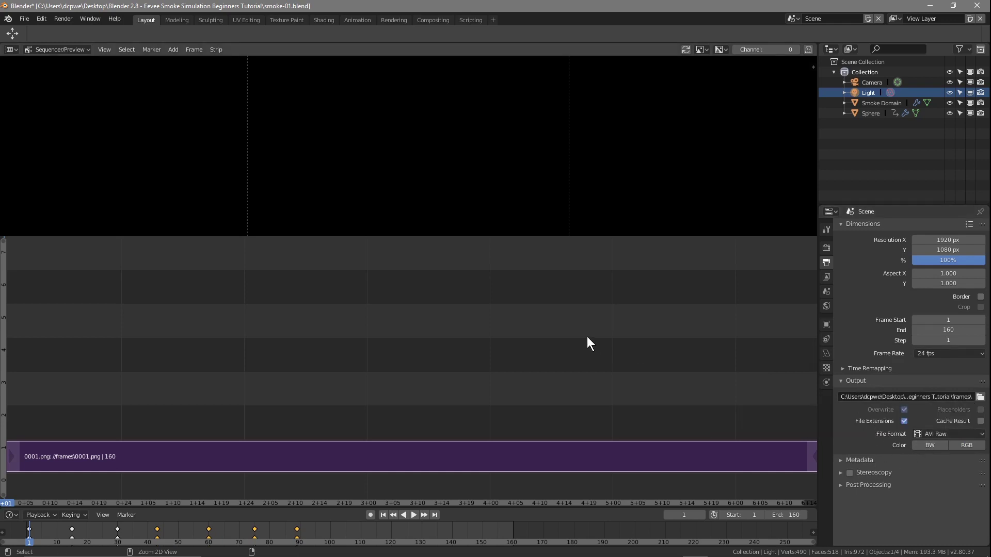
pyautogui.click(930, 354)
pyautogui.click(930, 407)
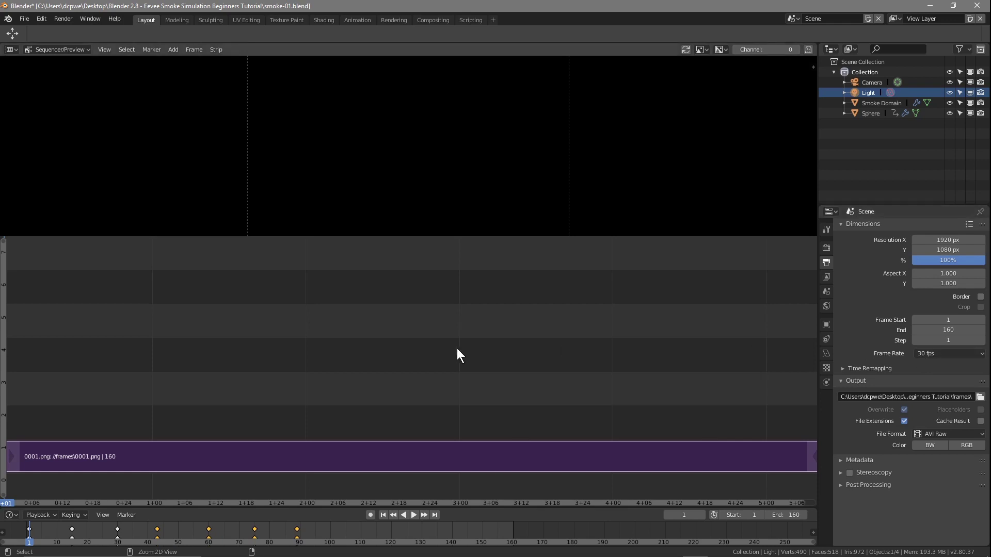
# - Render the image strip as an animation, maximize the render window, and close it once frame 160 is finished
pyautogui.hotkey('ctrl', 'F12')
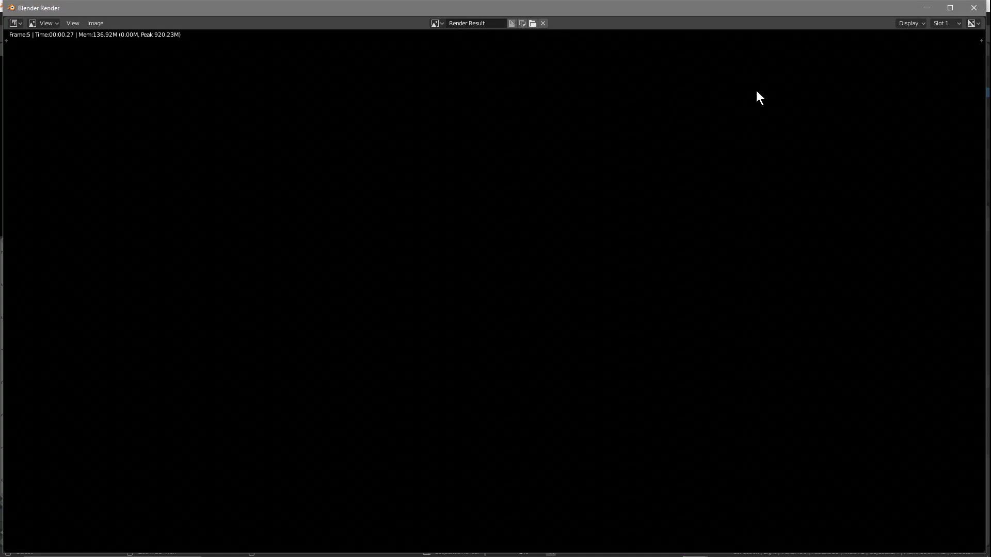
pyautogui.click(943, 7)
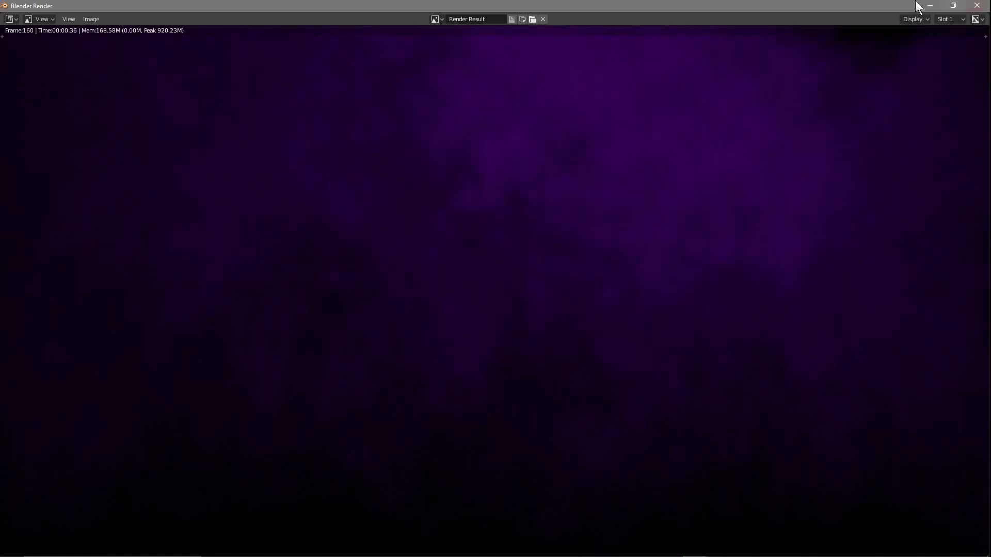
pyautogui.click(977, 5)
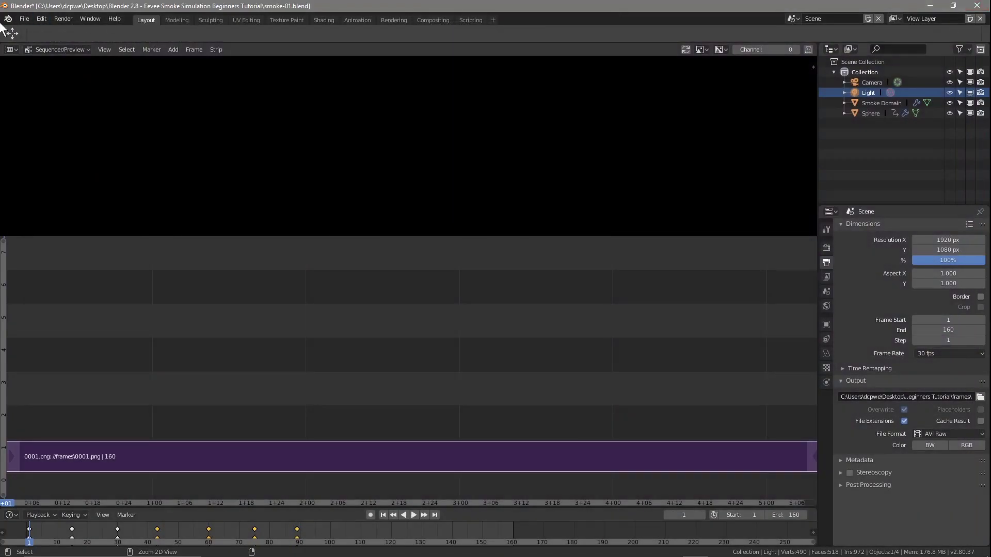
# - Change the sequencer area back to the 3D Viewport, then save the blend file and close Blender
pyautogui.click(11, 49)
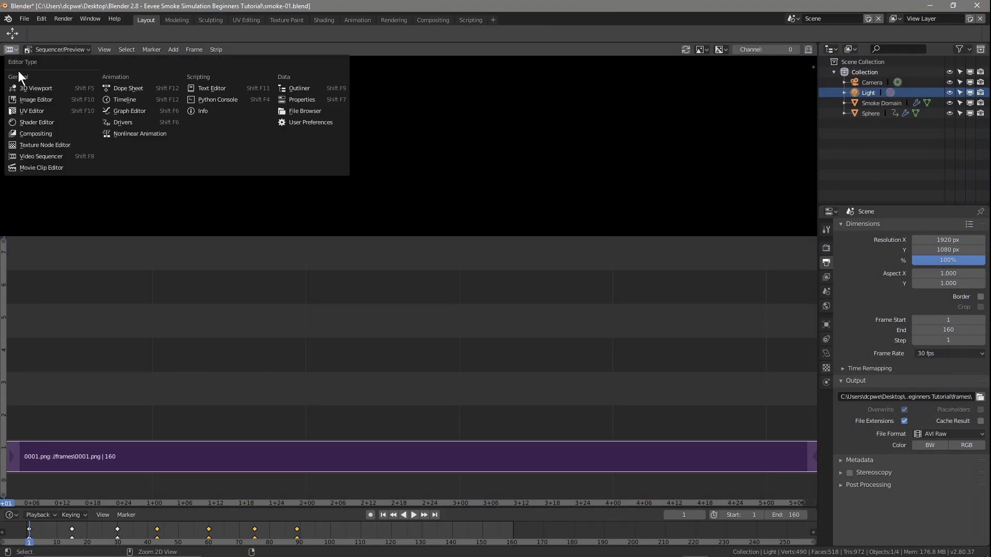
pyautogui.click(42, 89)
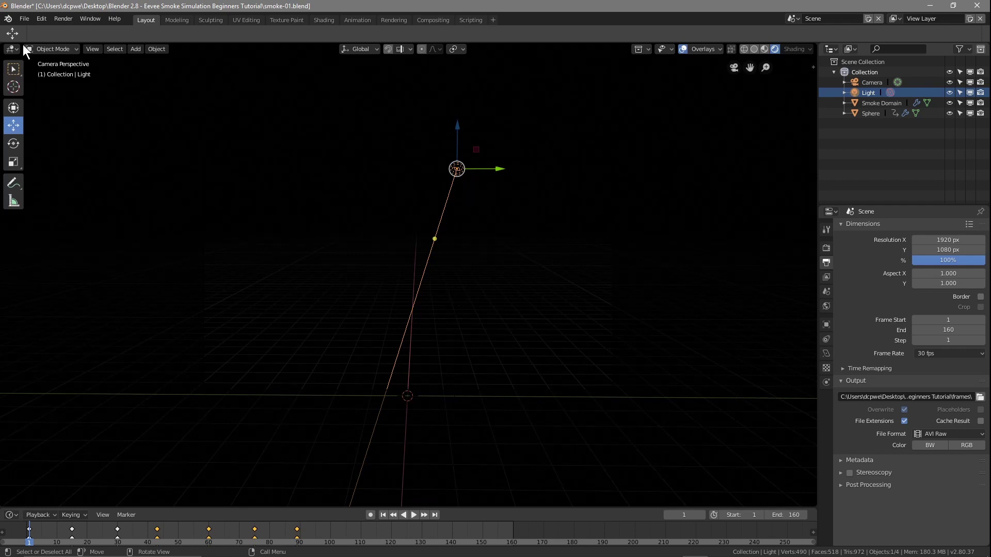
pyautogui.click(24, 19)
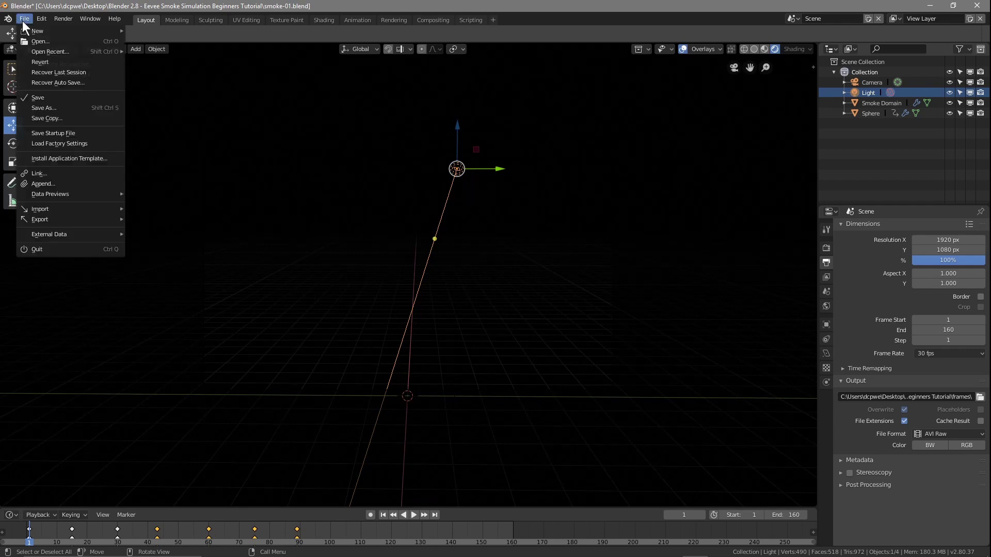
pyautogui.click(49, 98)
pyautogui.click(978, 7)
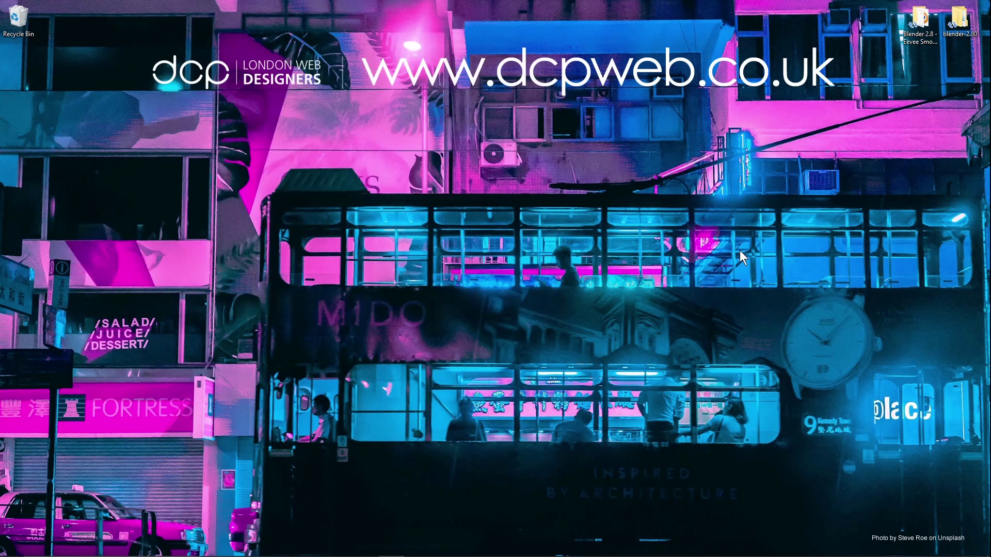
# - Open the project's frames folder from the desktop in File Explorer and play the rendered video 0001-0160.avi
pyautogui.doubleClick(913, 23)
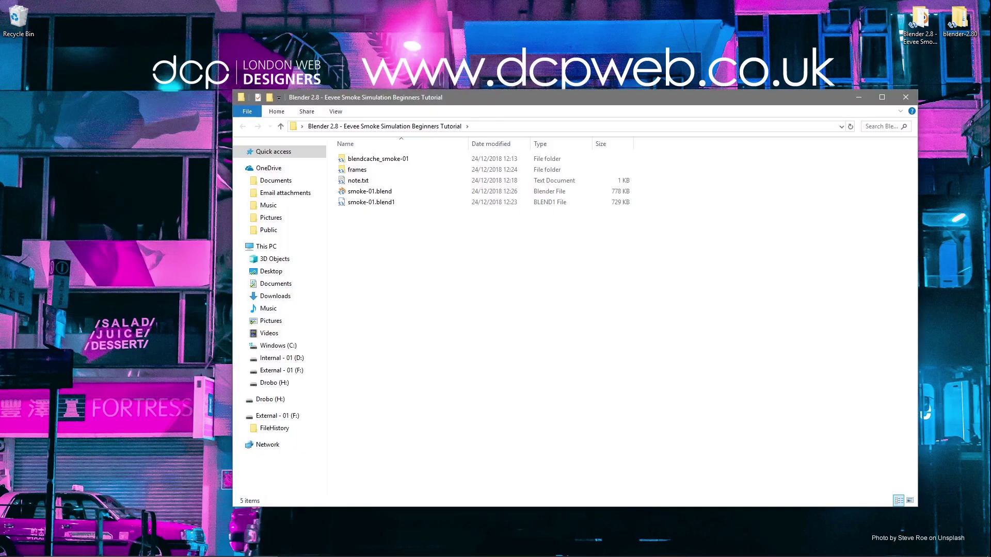
pyautogui.doubleClick(349, 174)
pyautogui.click(441, 174)
pyautogui.doubleClick(441, 176)
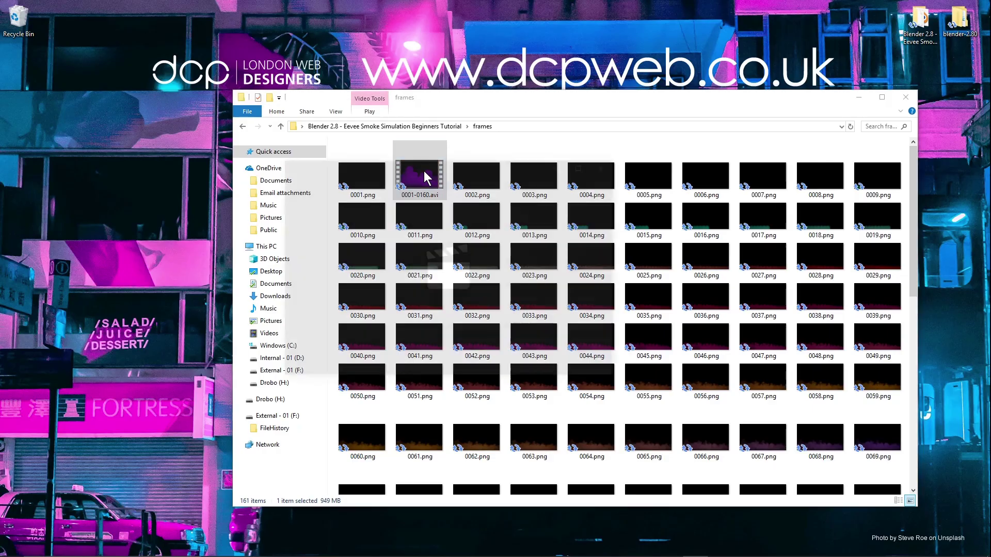